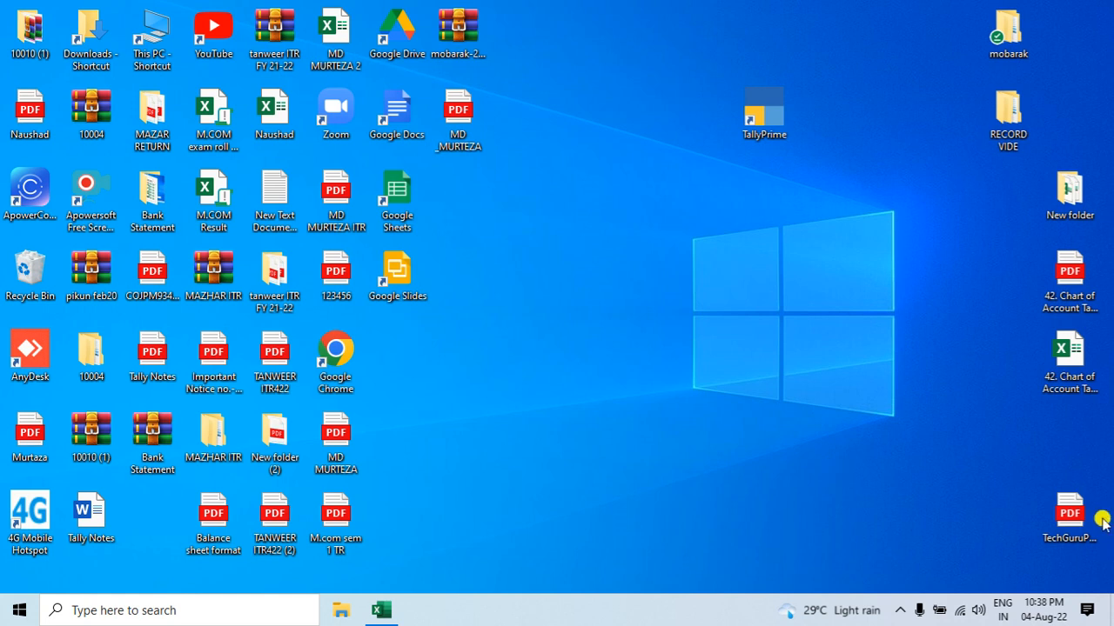
Step: Move TechGuruPlus.com.pdf to the middle of the desktop and open it with Google Chrome in a maximized window
{"action": "left_click_drag", "start_coordinate": [1068, 509], "coordinate": [688, 308]}
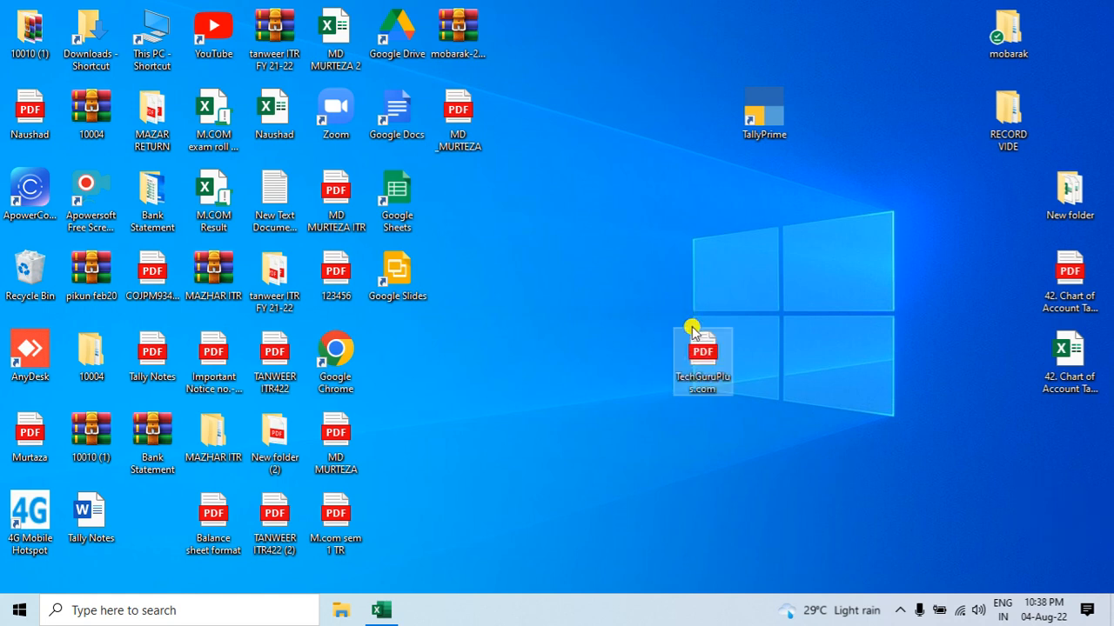
{"action": "right_click", "coordinate": [692, 330]}
{"action": "left_click", "coordinate": [644, 285]}
{"action": "double_click", "coordinate": [703, 332]}
{"action": "right_click", "coordinate": [722, 352]}
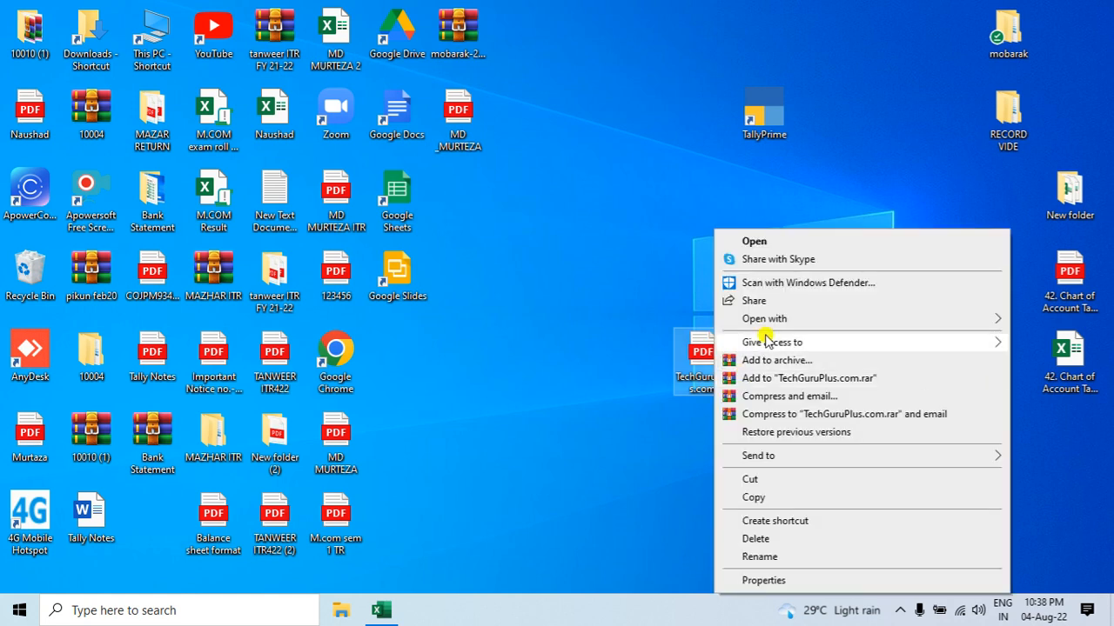
{"action": "mouse_move", "coordinate": [837, 324]}
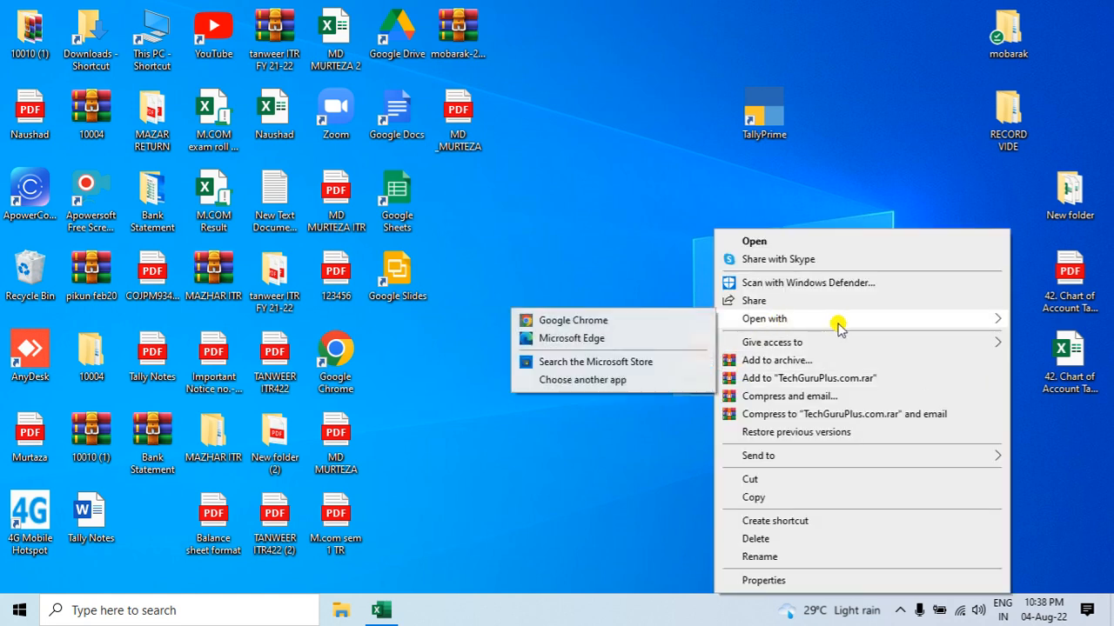
{"action": "left_click", "coordinate": [584, 320]}
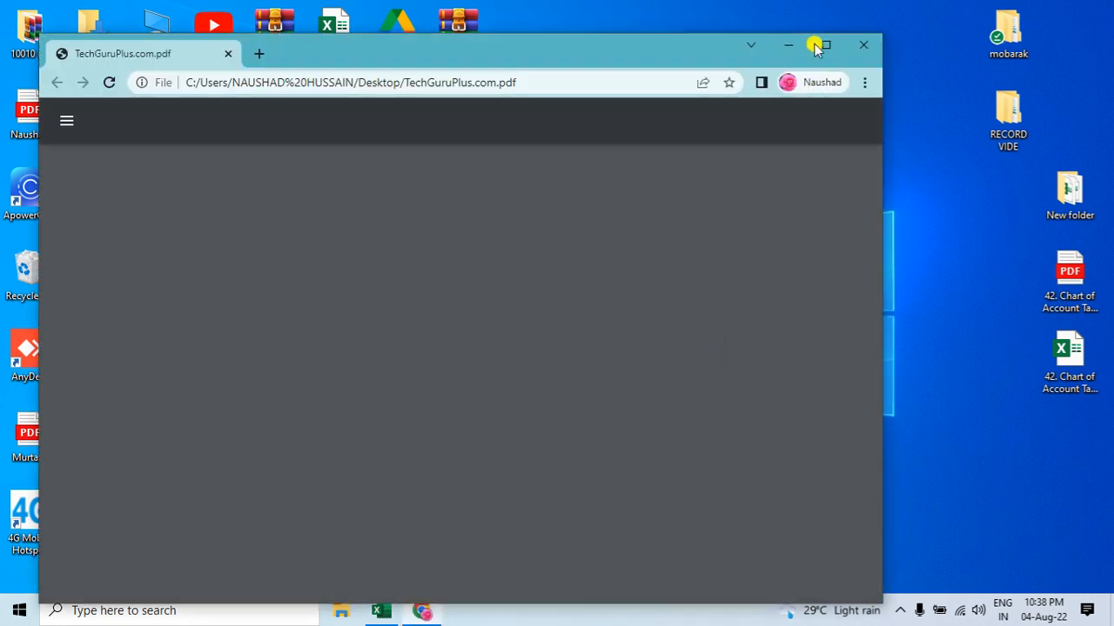
{"action": "left_click", "coordinate": [823, 47]}
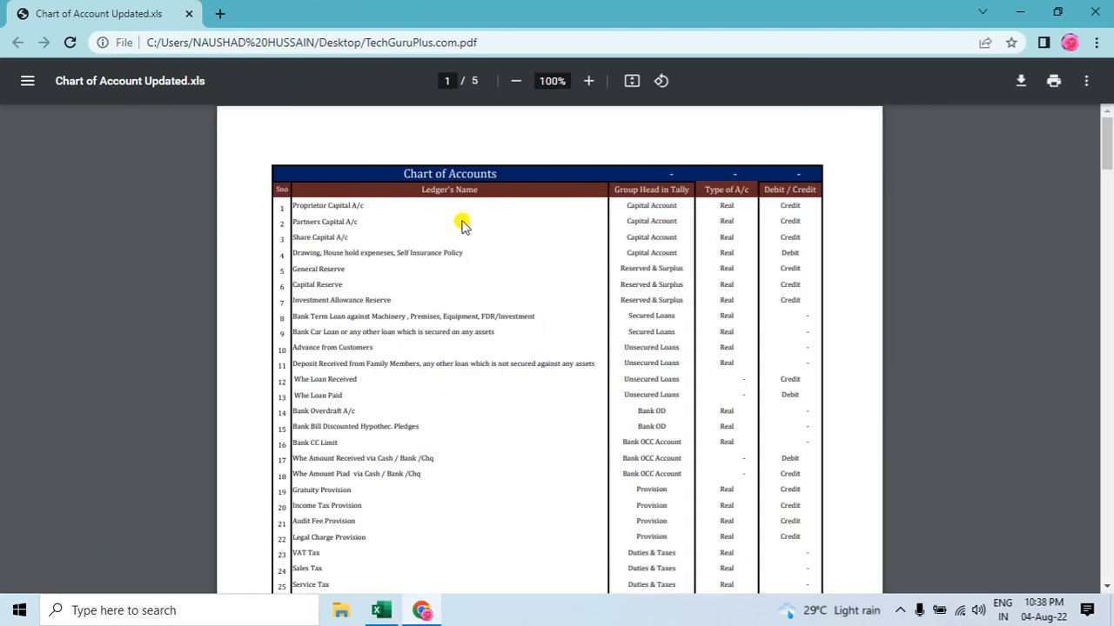
Step: Examine the Chart of Accounts PDF for ledger names, Tally group heads, account types and debit/credit sides, and close it
{"action": "scroll", "coordinate": [348, 330], "scroll_direction": "down", "scroll_amount": 10}
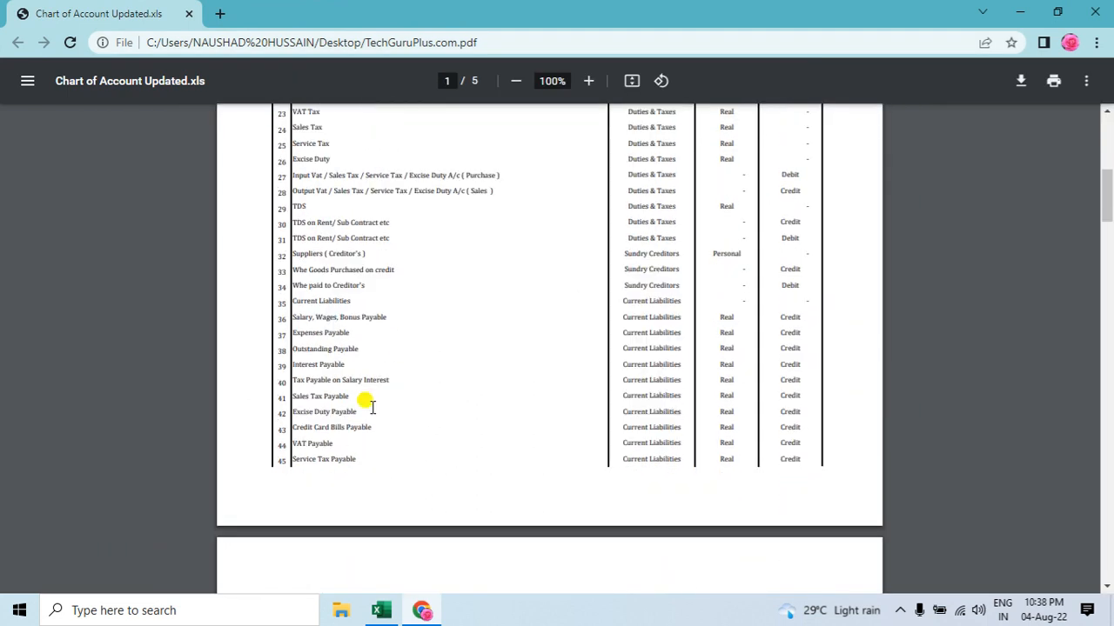
{"action": "scroll", "coordinate": [374, 365], "scroll_direction": "down", "scroll_amount": 20}
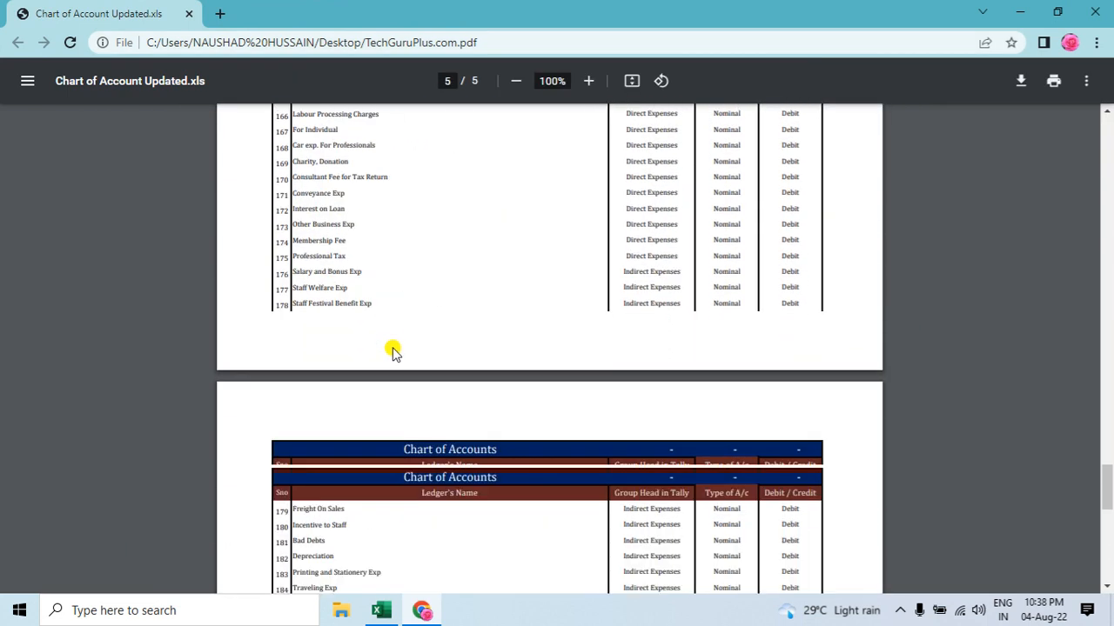
{"action": "scroll", "coordinate": [399, 350], "scroll_direction": "down", "scroll_amount": 3}
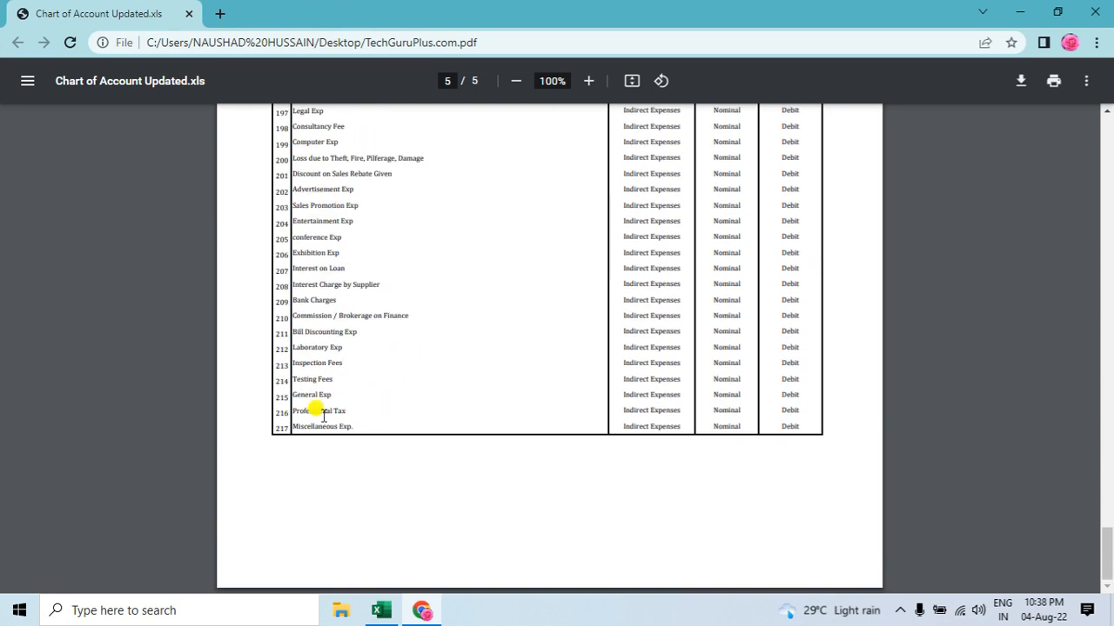
{"action": "scroll", "coordinate": [330, 424], "scroll_direction": "up", "scroll_amount": 20}
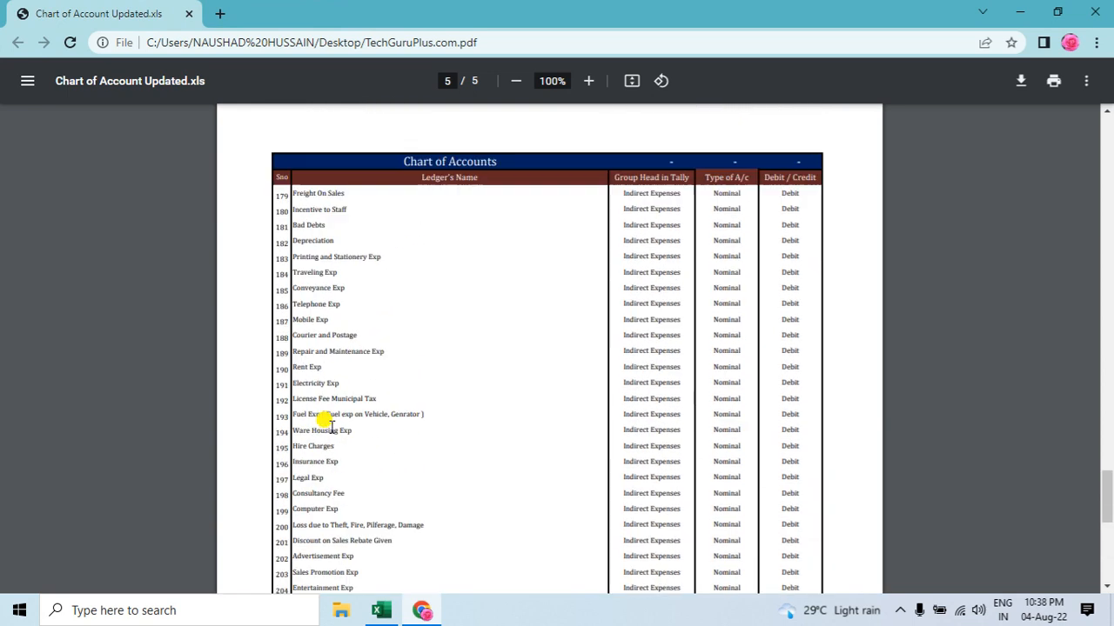
{"action": "scroll", "coordinate": [324, 422], "scroll_direction": "up", "scroll_amount": 13}
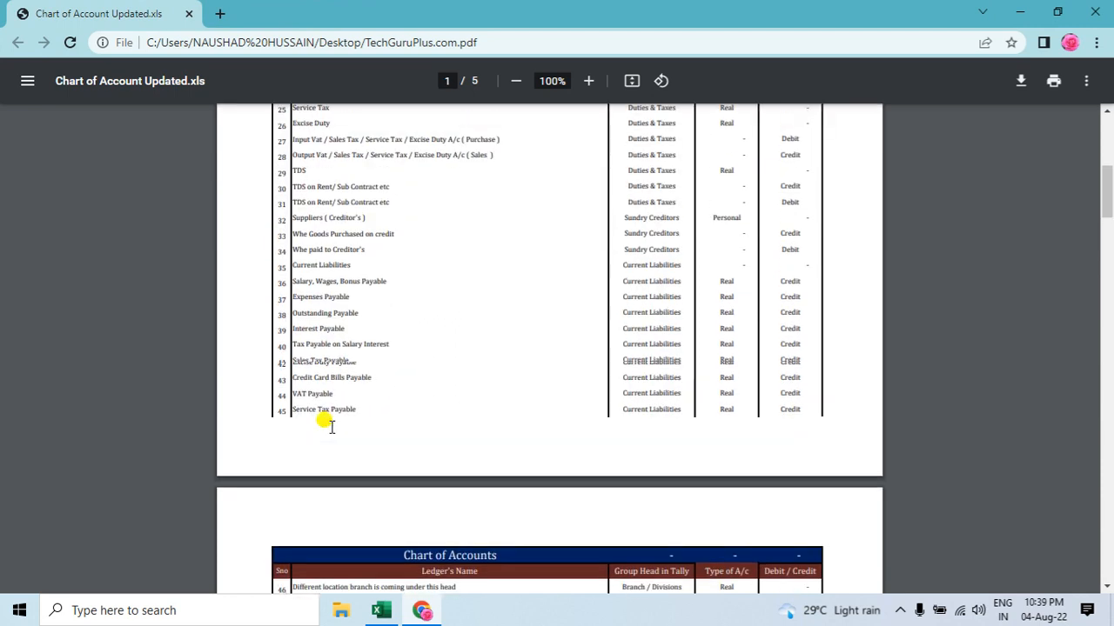
{"action": "scroll", "coordinate": [401, 450], "scroll_direction": "up", "scroll_amount": 1}
{"action": "scroll", "coordinate": [500, 398], "scroll_direction": "up", "scroll_amount": 6}
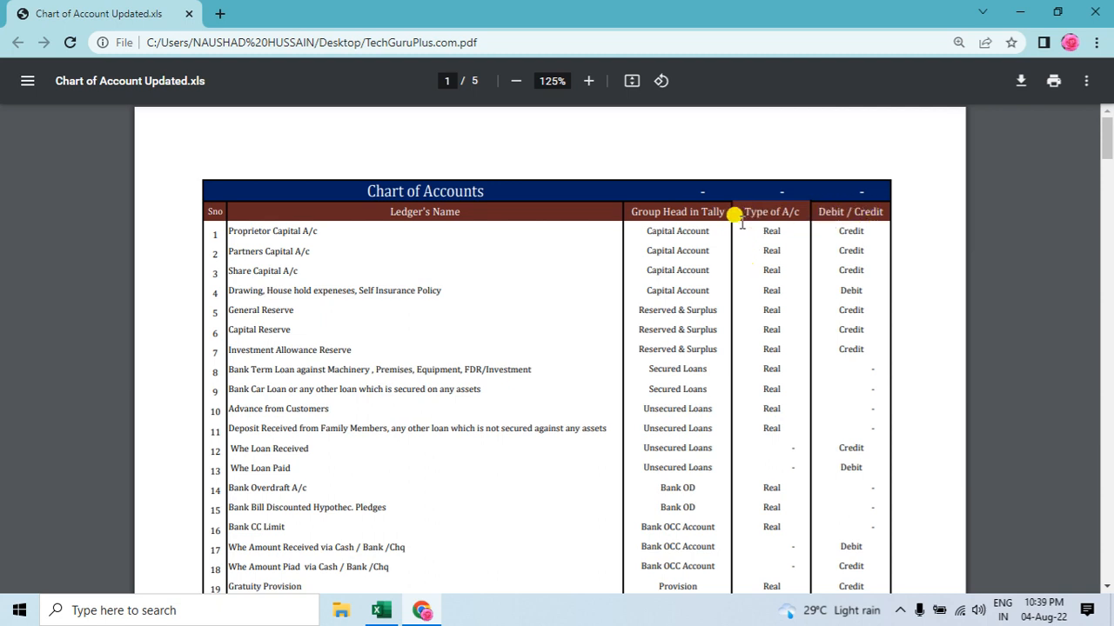
{"action": "scroll", "coordinate": [670, 261], "scroll_direction": "down", "scroll_amount": 2}
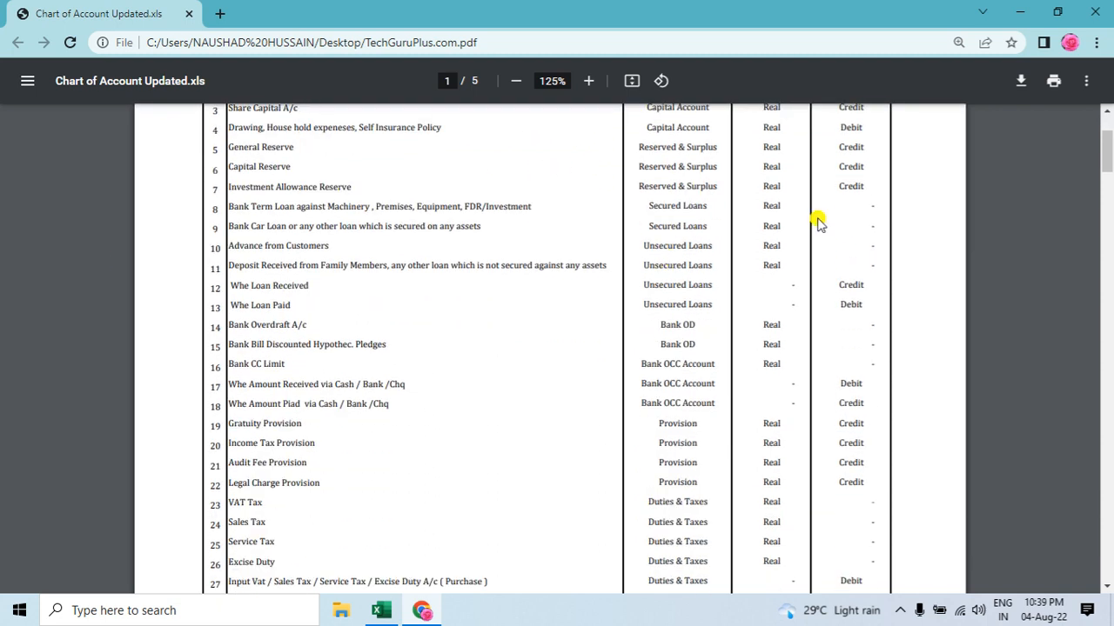
{"action": "left_click", "coordinate": [1094, 12]}
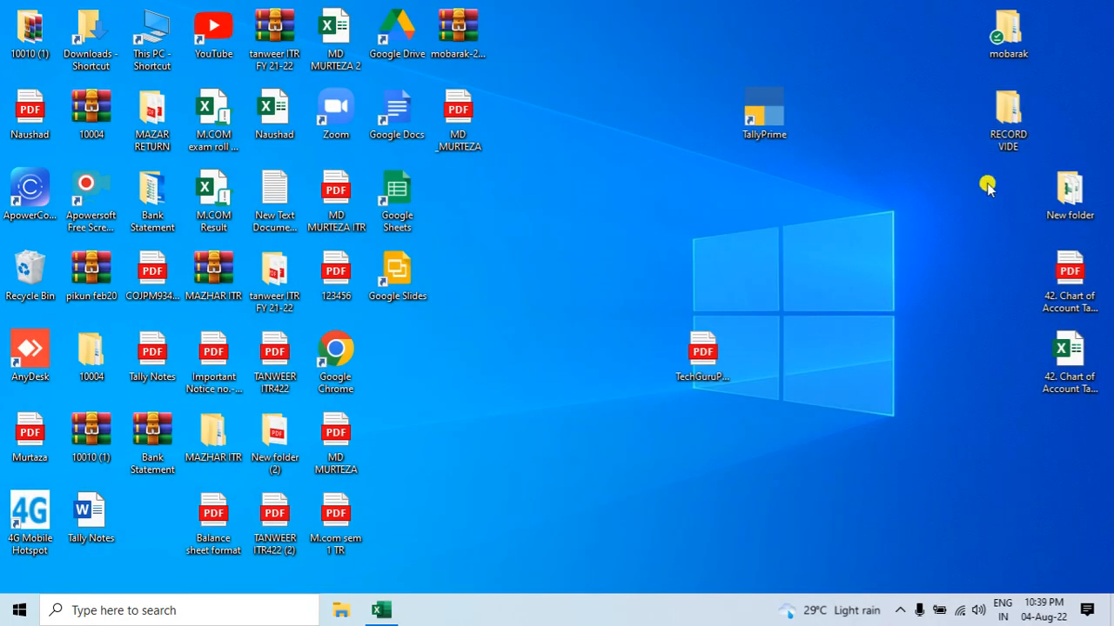
Step: Switch to the GST invoice in Excel and review the seller details, the party's details and the listed items
{"action": "left_click", "coordinate": [381, 610]}
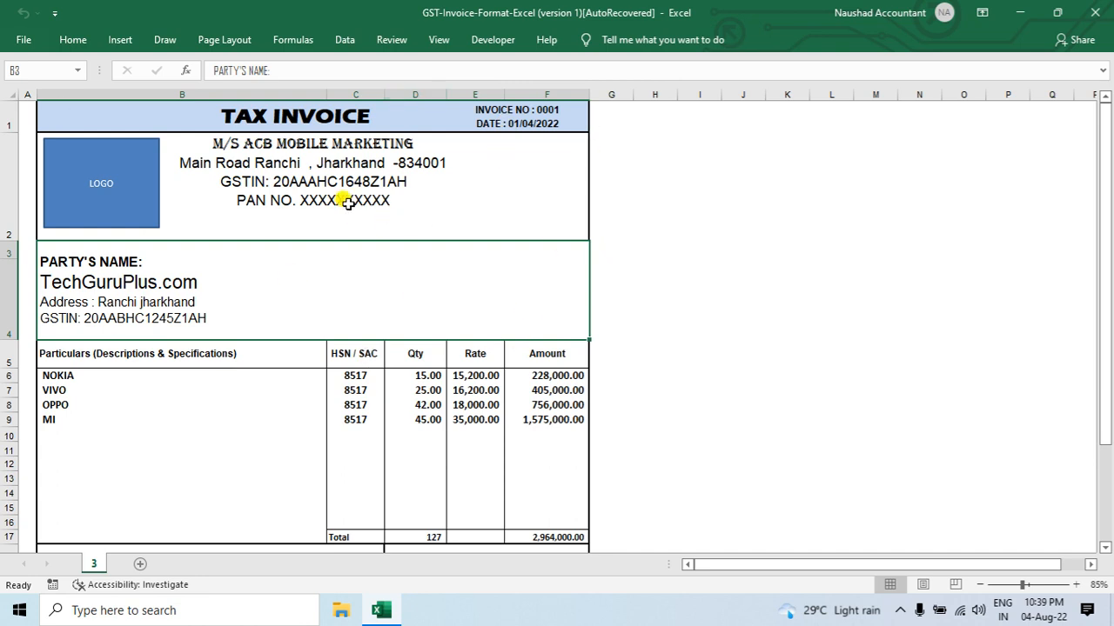
{"action": "left_click", "coordinate": [255, 143]}
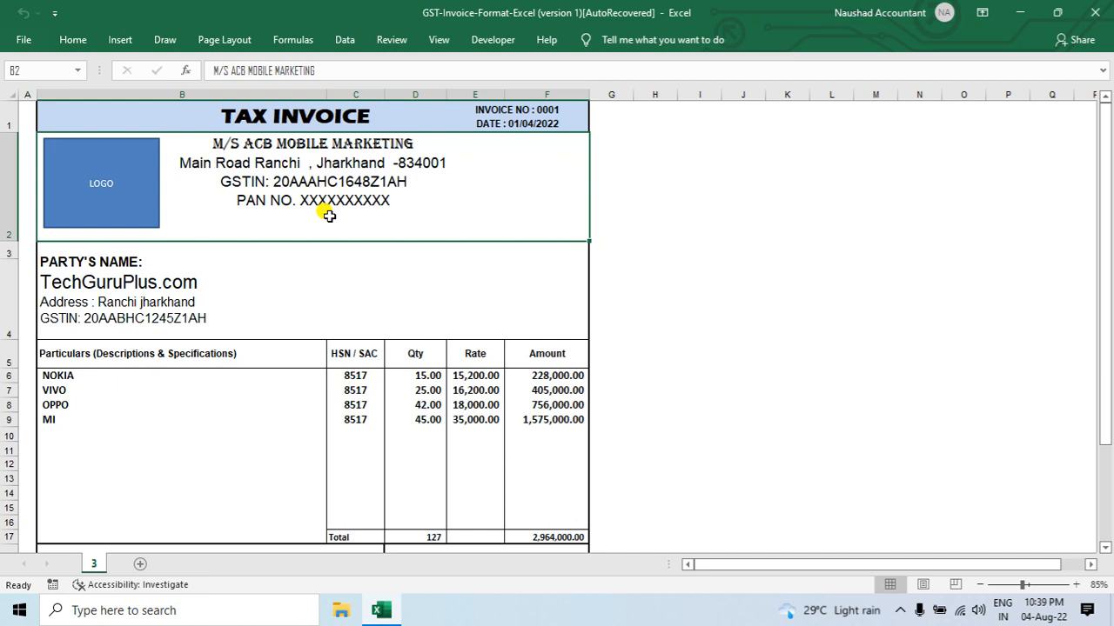
{"action": "left_click", "coordinate": [147, 283]}
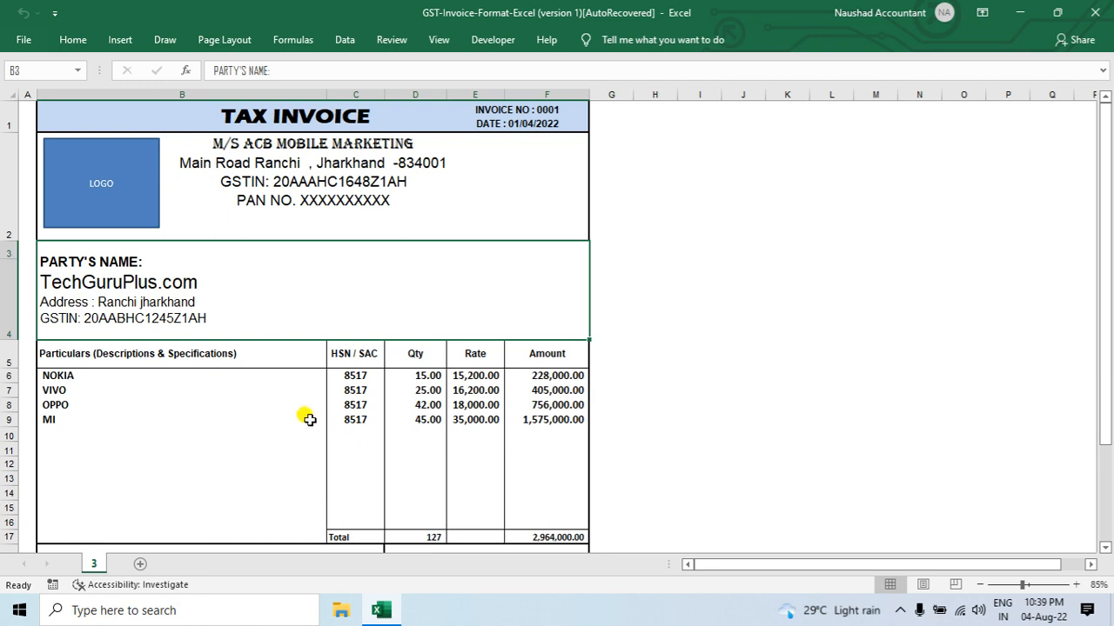
{"action": "left_click", "coordinate": [50, 418]}
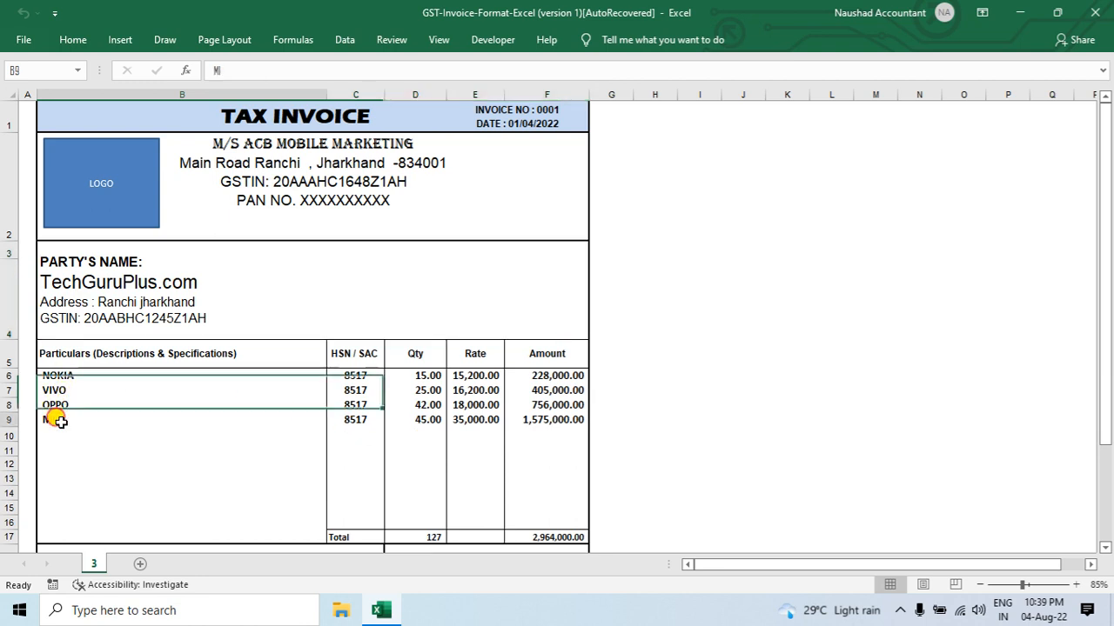
Step: Examine the quantities, rates and amounts of the four mobile phone items in the tax invoice
{"action": "left_click", "coordinate": [427, 389]}
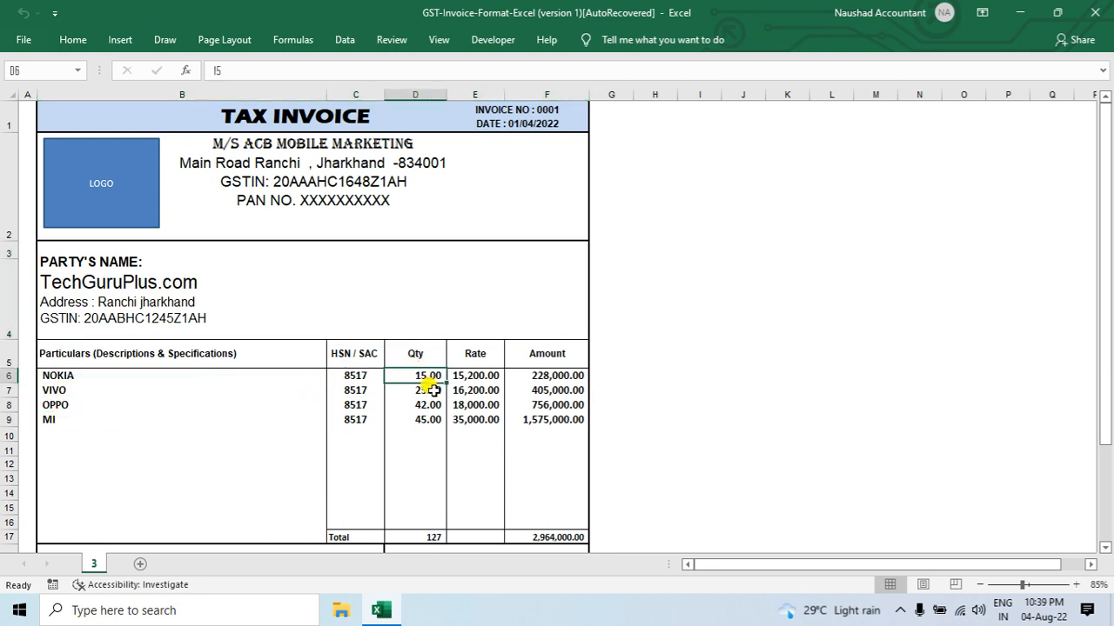
{"action": "left_click", "coordinate": [416, 407]}
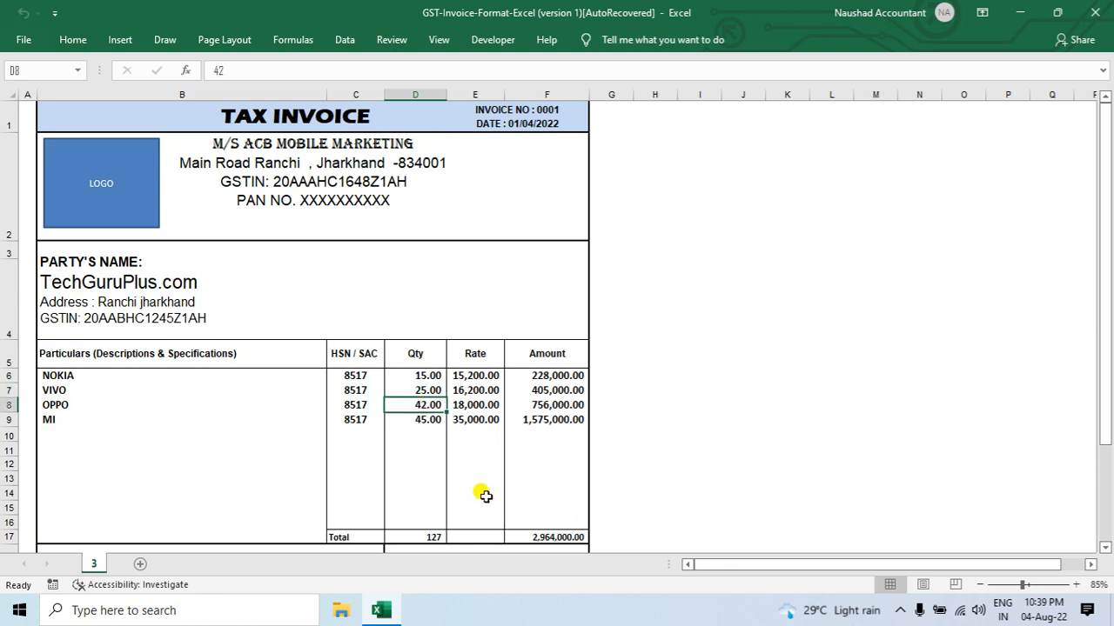
{"action": "key", "text": "Down"}
{"action": "key", "text": "Right"}
{"action": "key", "text": "Left"}
{"action": "key", "text": "Up"}
{"action": "key", "text": "Up"}
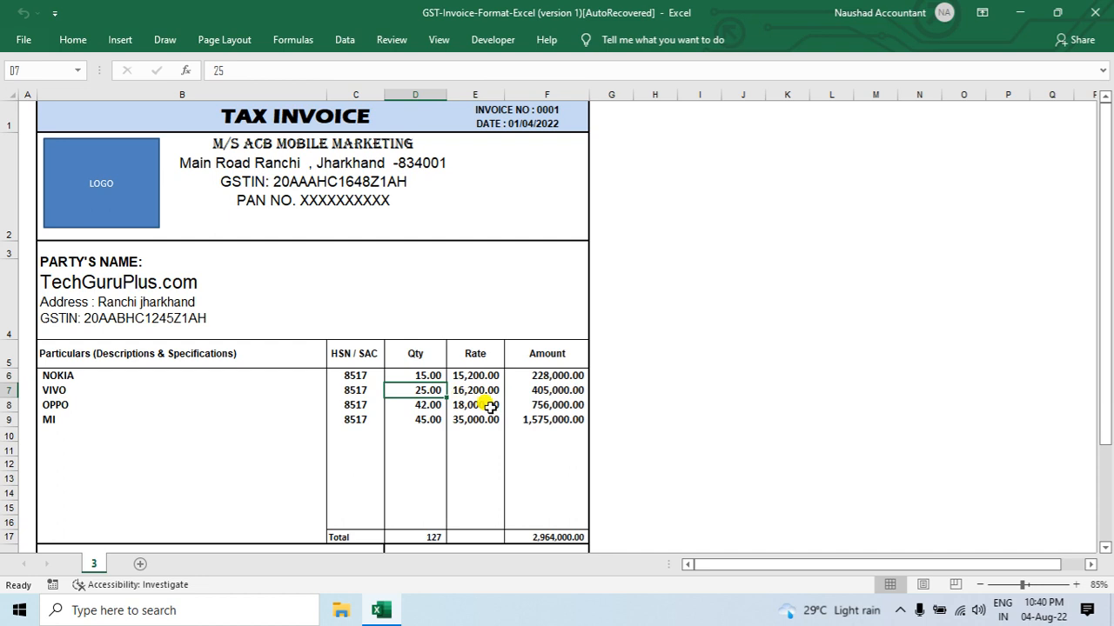
{"action": "left_click", "coordinate": [475, 375]}
{"action": "left_click", "coordinate": [549, 373]}
{"action": "left_click_drag", "start_coordinate": [544, 375], "coordinate": [557, 407]}
{"action": "scroll", "coordinate": [557, 407], "scroll_direction": "down", "scroll_amount": 8}
{"action": "scroll", "coordinate": [547, 403], "scroll_direction": "up", "scroll_amount": 8}
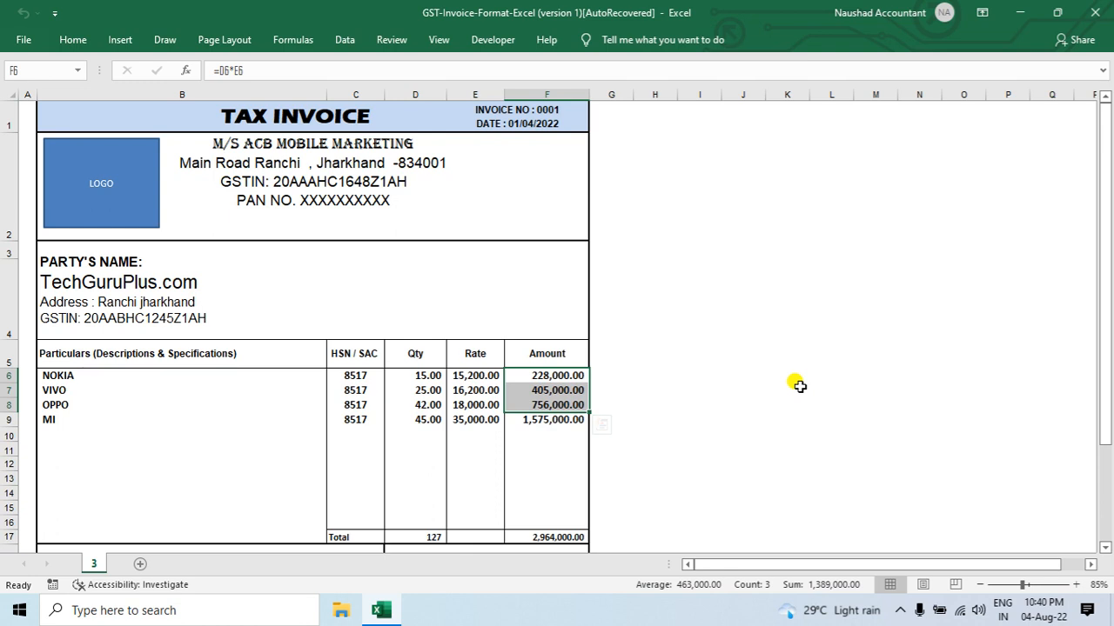
Step: Check the CGST and SGST percentages and tax amounts beneath the invoice's item table
{"action": "scroll", "coordinate": [798, 385], "scroll_direction": "down", "scroll_amount": 3}
{"action": "left_click", "coordinate": [414, 246]}
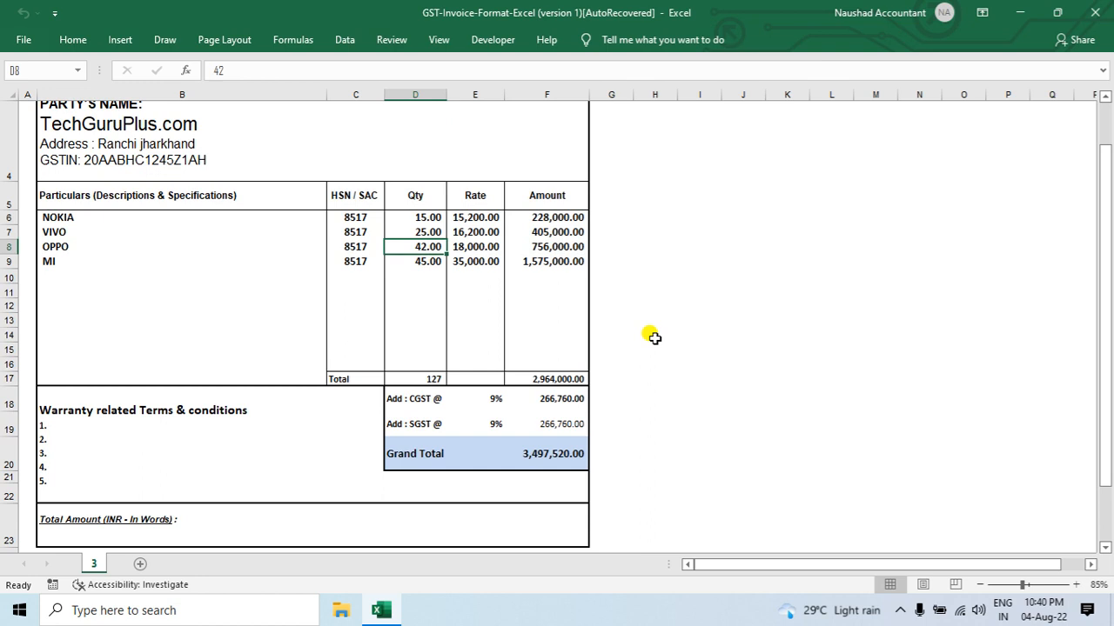
{"action": "left_click", "coordinate": [435, 422]}
{"action": "left_click", "coordinate": [487, 401]}
{"action": "left_click", "coordinate": [495, 424]}
{"action": "left_click", "coordinate": [493, 398]}
{"action": "left_click", "coordinate": [532, 394]}
{"action": "left_click", "coordinate": [551, 424]}
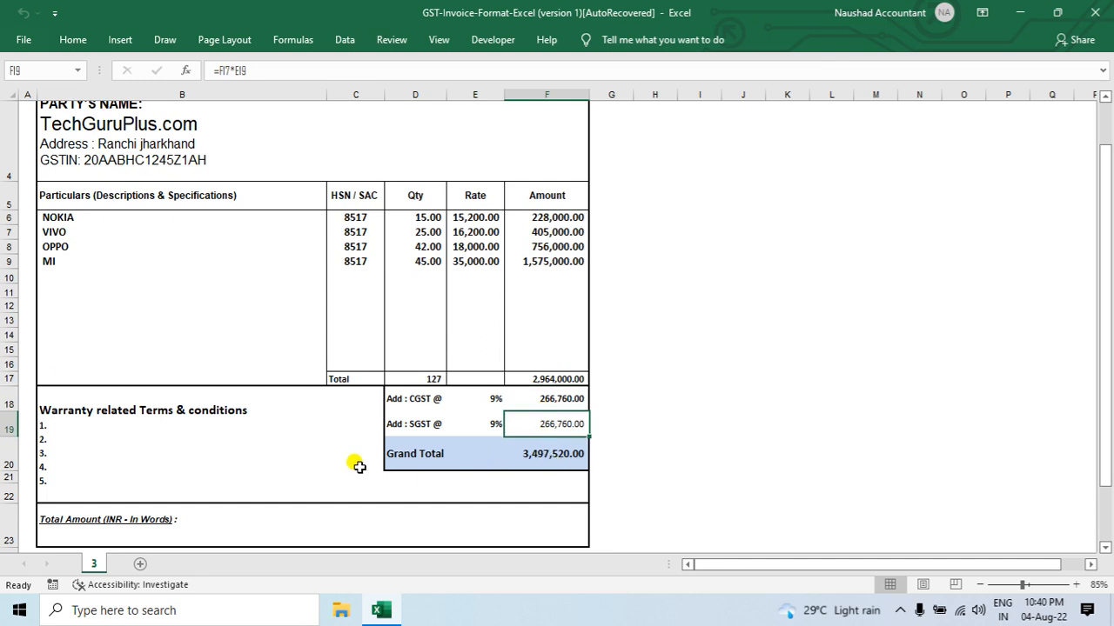
Step: Return to the desktop, shift the TechGuruPlus.com PDF slightly aside and launch TallyPrime
{"action": "key", "text": "super+d"}
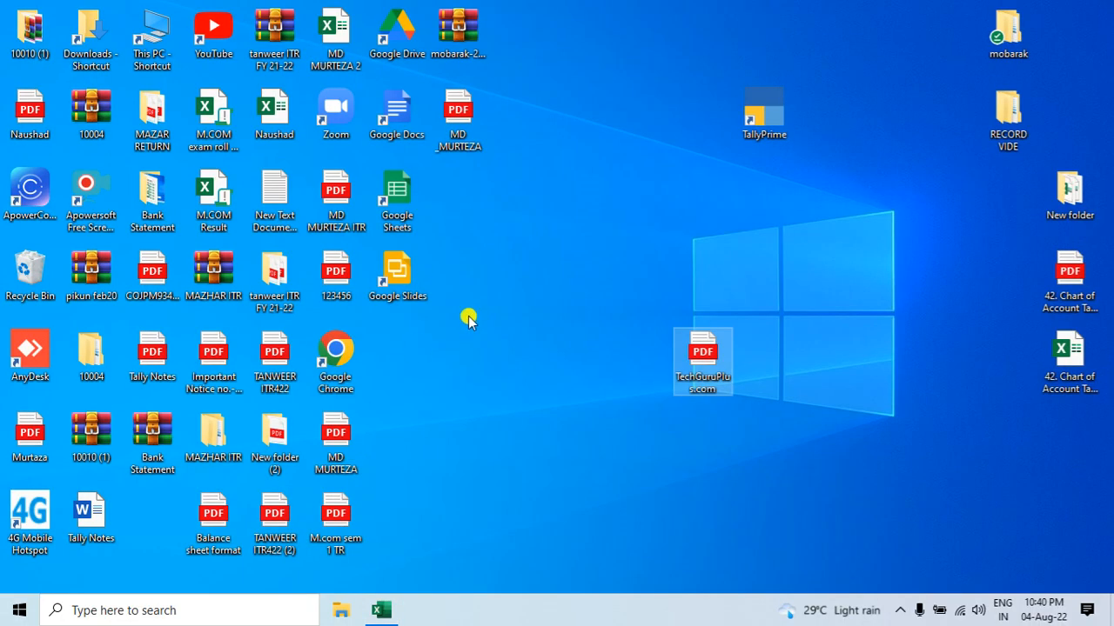
{"action": "left_click", "coordinate": [750, 120]}
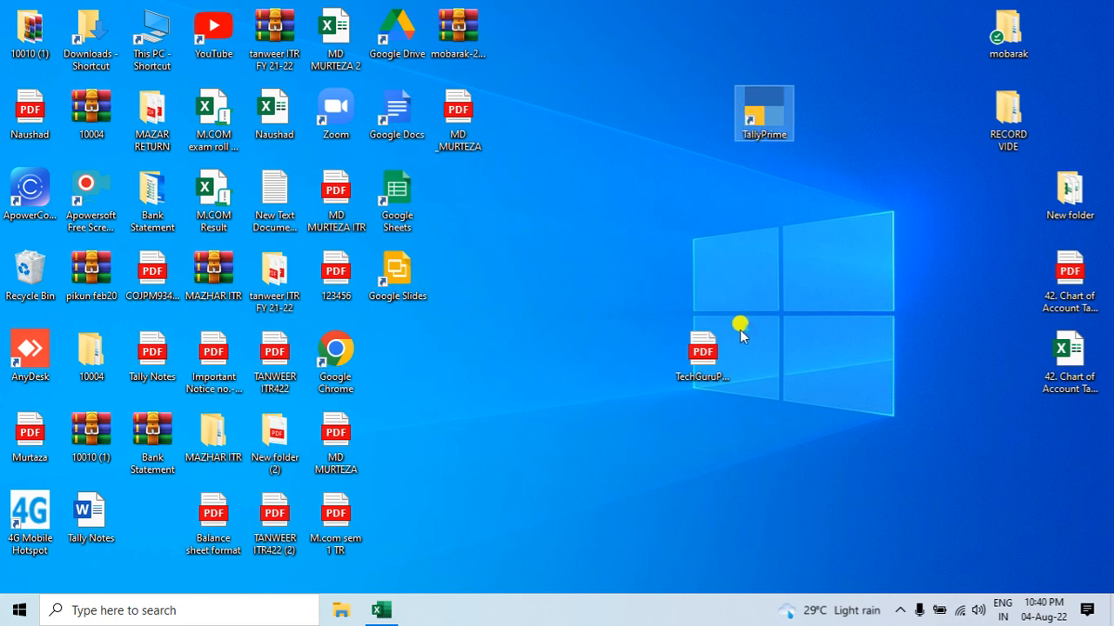
{"action": "left_click_drag", "start_coordinate": [722, 344], "coordinate": [817, 353]}
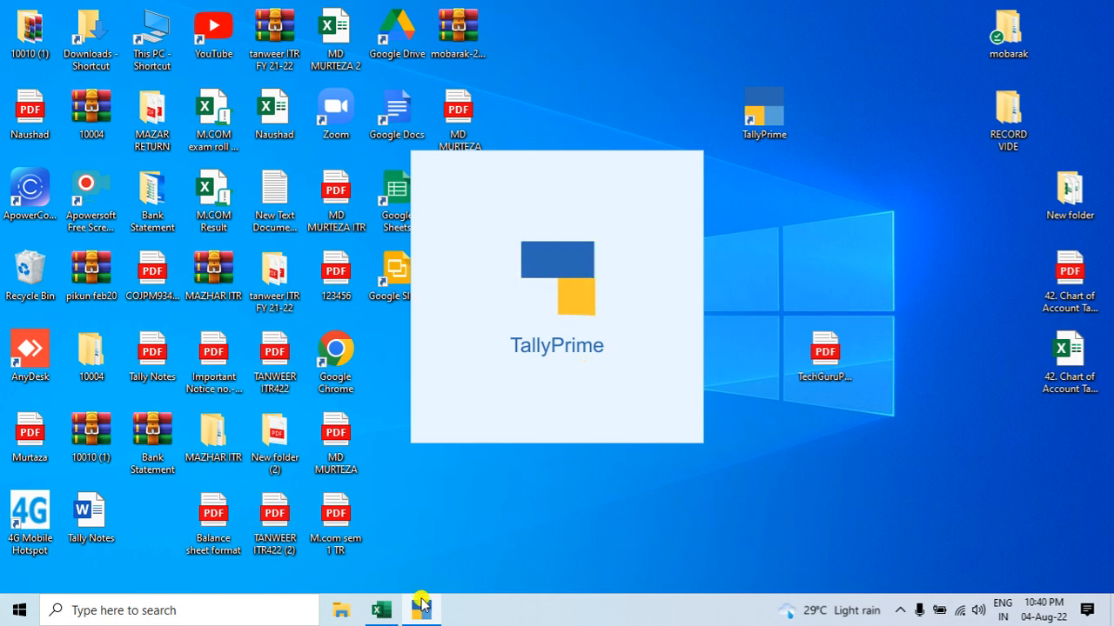
{"action": "mouse_move", "coordinate": [421, 615]}
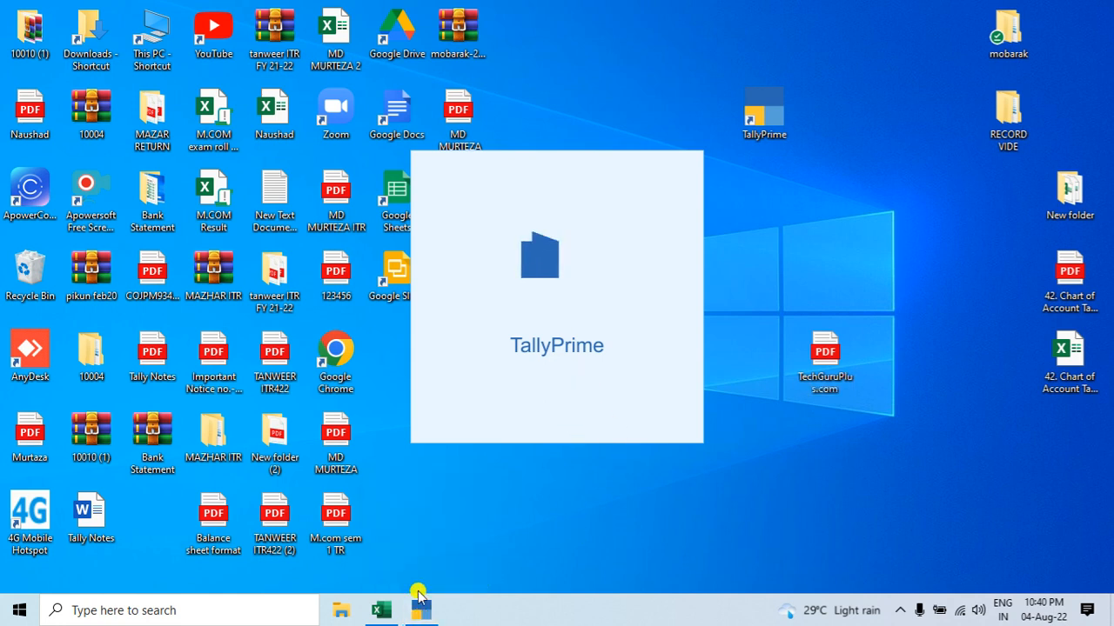
{"action": "left_click", "coordinate": [382, 611]}
{"action": "left_click", "coordinate": [421, 612]}
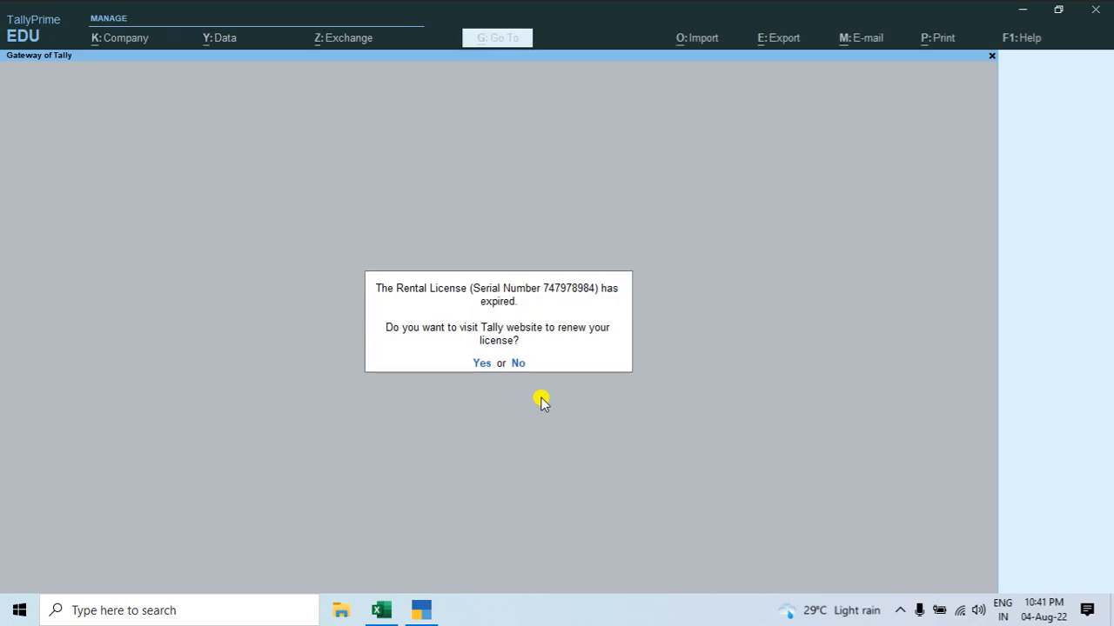
Step: Decline visiting the Tally website to renew the rental license and continue to the Gateway of Tally
{"action": "key", "text": "n"}
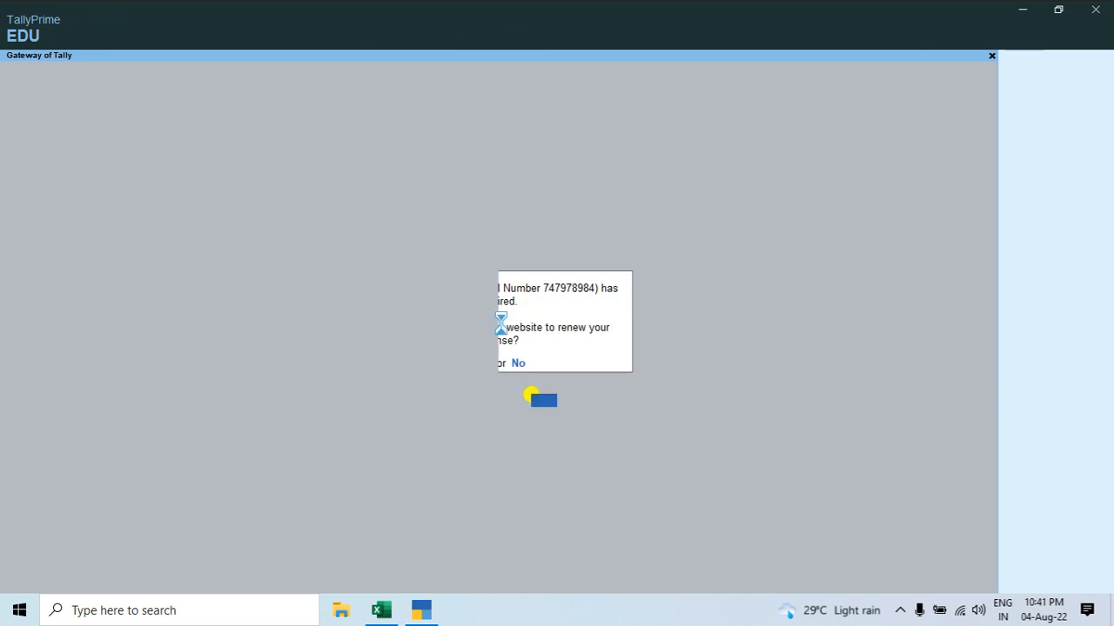
{"action": "key", "text": "Left"}
{"action": "key", "text": "Left"}
{"action": "key", "text": "Return"}
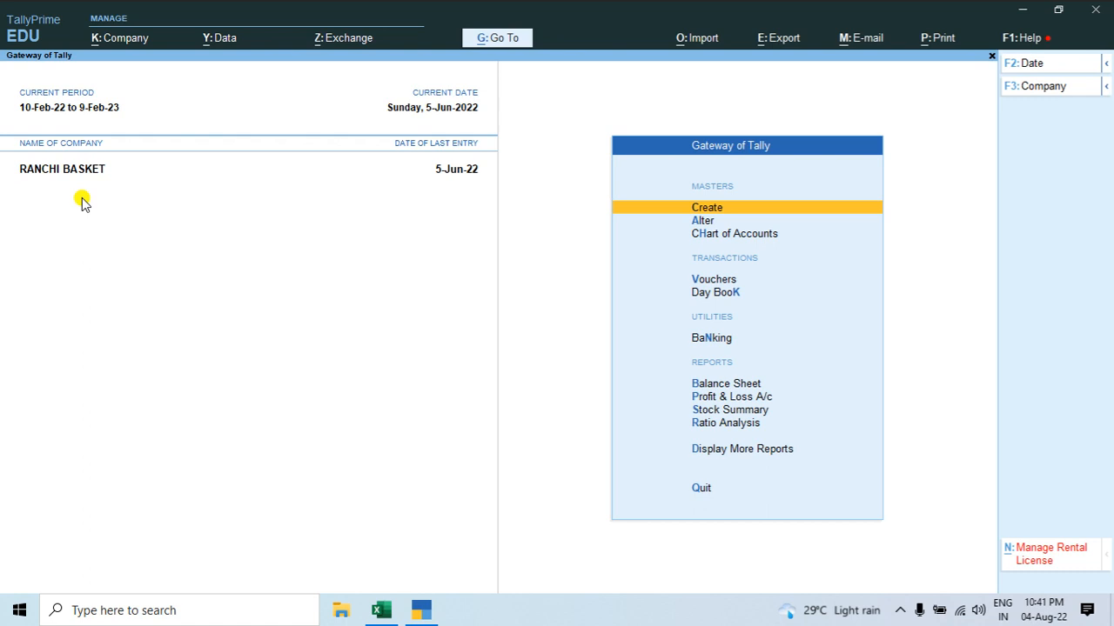
Step: Shut the RANCHI BASKET company and load the TechGuruPlus.com company
{"action": "key", "text": "alt"}
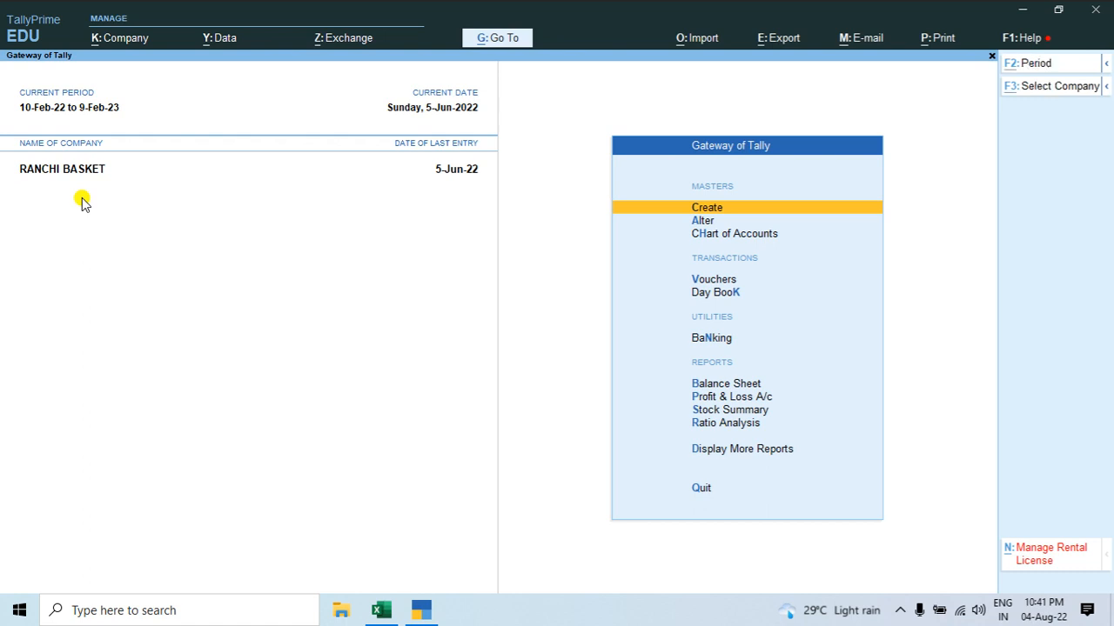
{"action": "key", "text": "alt+F3"}
{"action": "key", "text": "y"}
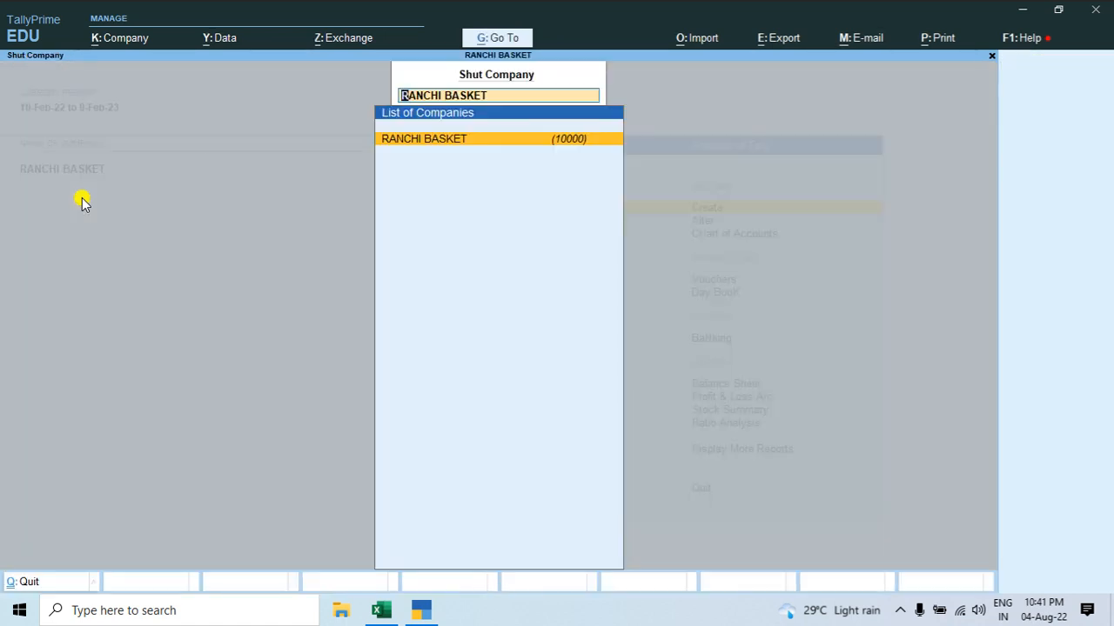
{"action": "key", "text": "Return"}
{"action": "key", "text": "Down"}
{"action": "key", "text": "Return"}
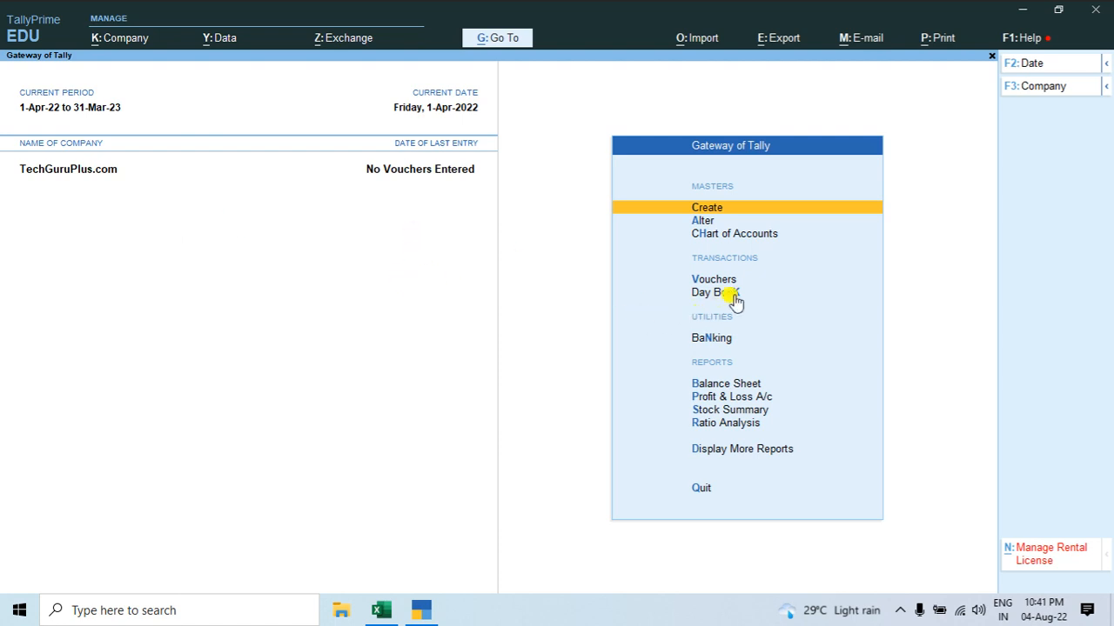
Step: Open voucher entry for TechGuruPlus.com and set the new voucher to the Purchase type
{"action": "key", "text": "Down"}
{"action": "key", "text": "Down"}
{"action": "key", "text": "Down"}
{"action": "key", "text": "Down"}
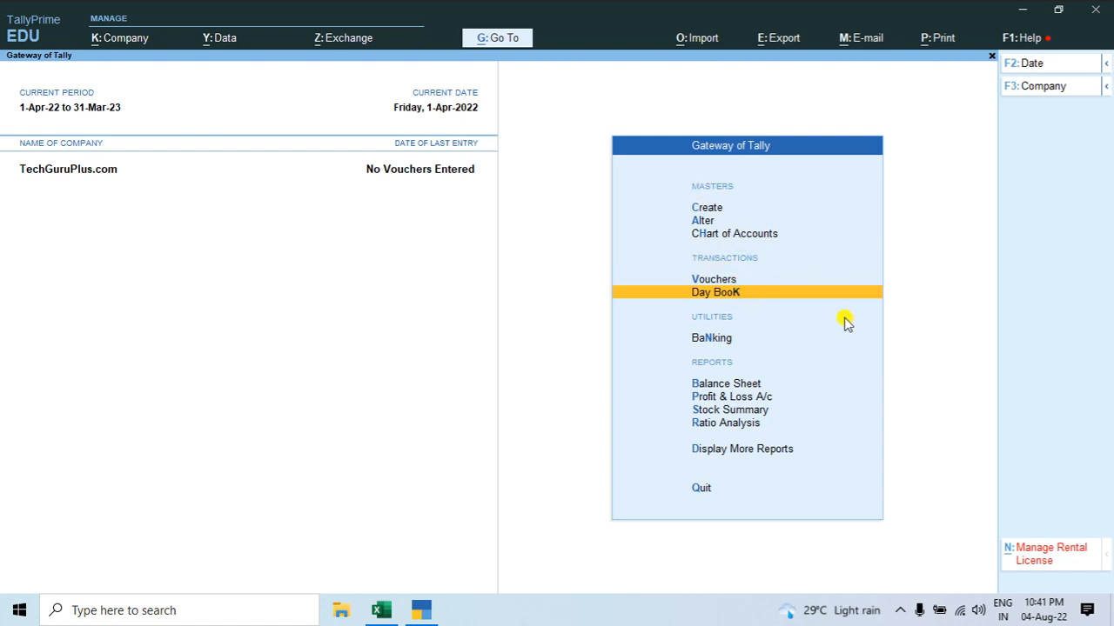
{"action": "key", "text": "Up"}
{"action": "key", "text": "Down"}
{"action": "key", "text": "Up"}
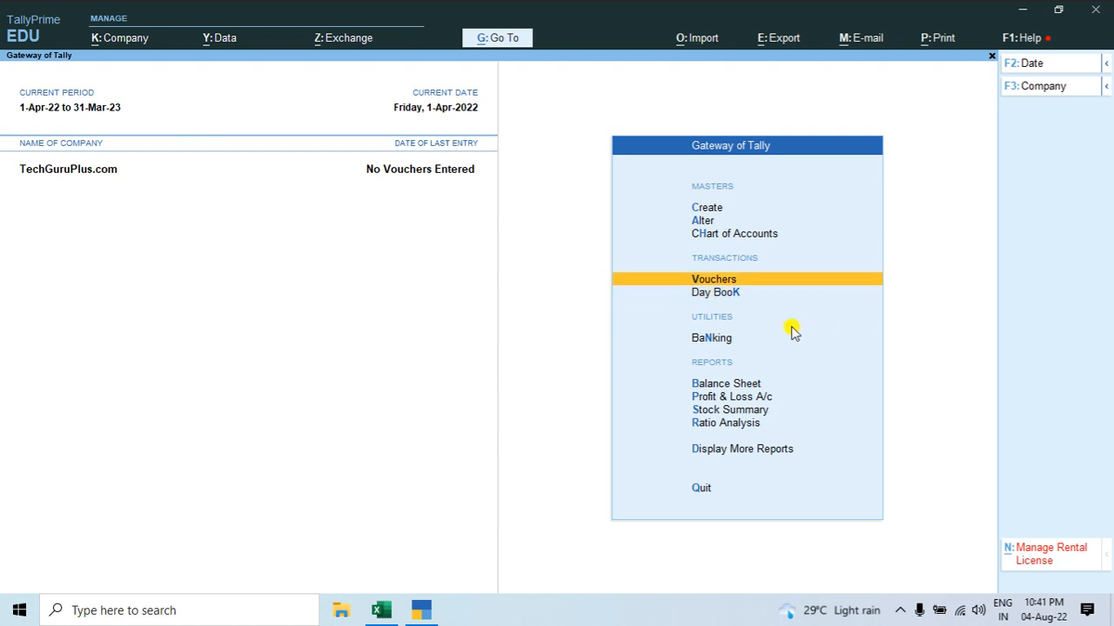
{"action": "left_click", "coordinate": [718, 281]}
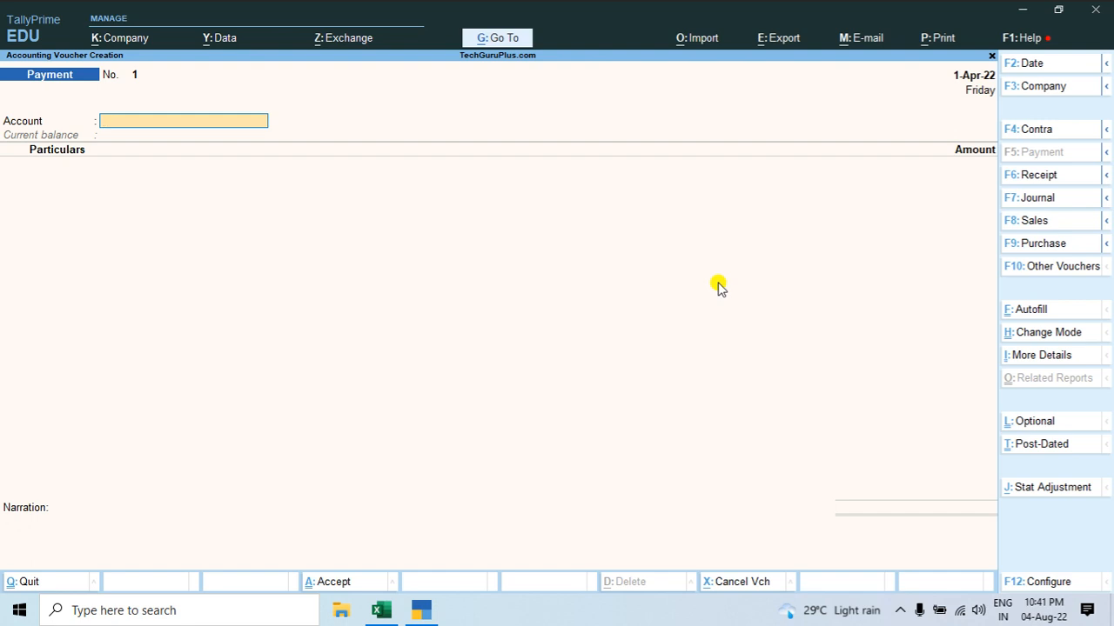
{"action": "key", "text": "F9"}
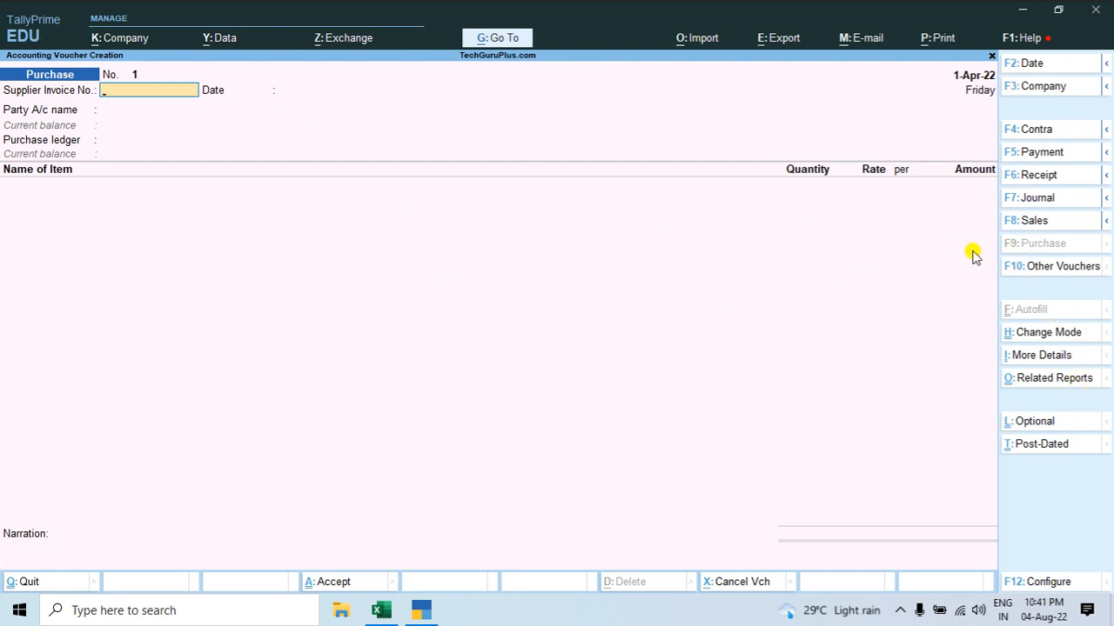
{"action": "left_click", "coordinate": [1015, 222]}
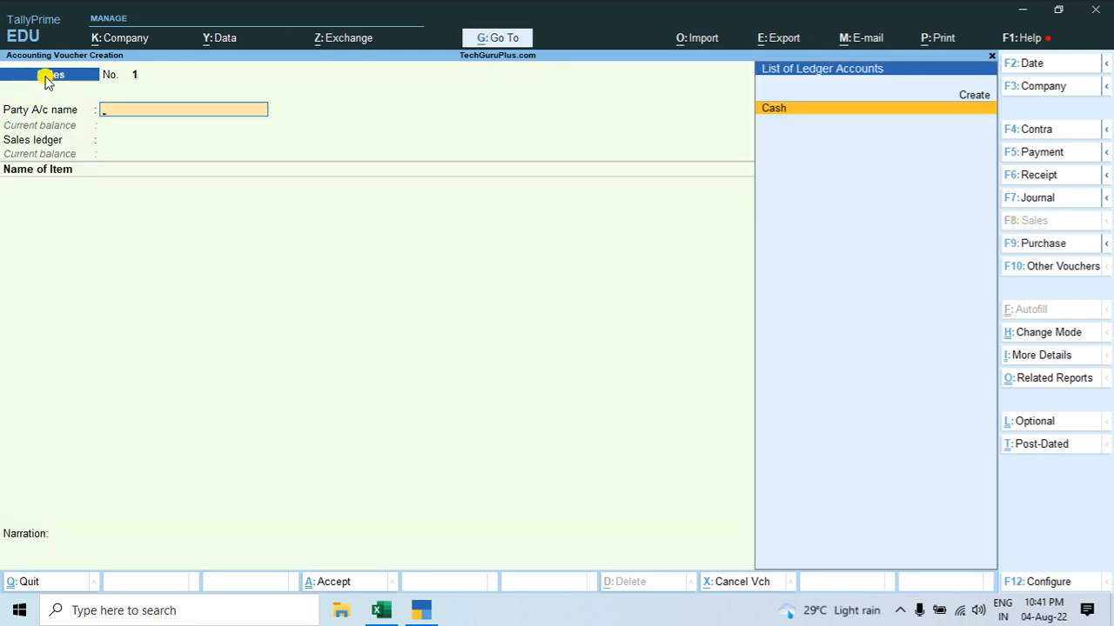
{"action": "left_click", "coordinate": [1013, 245]}
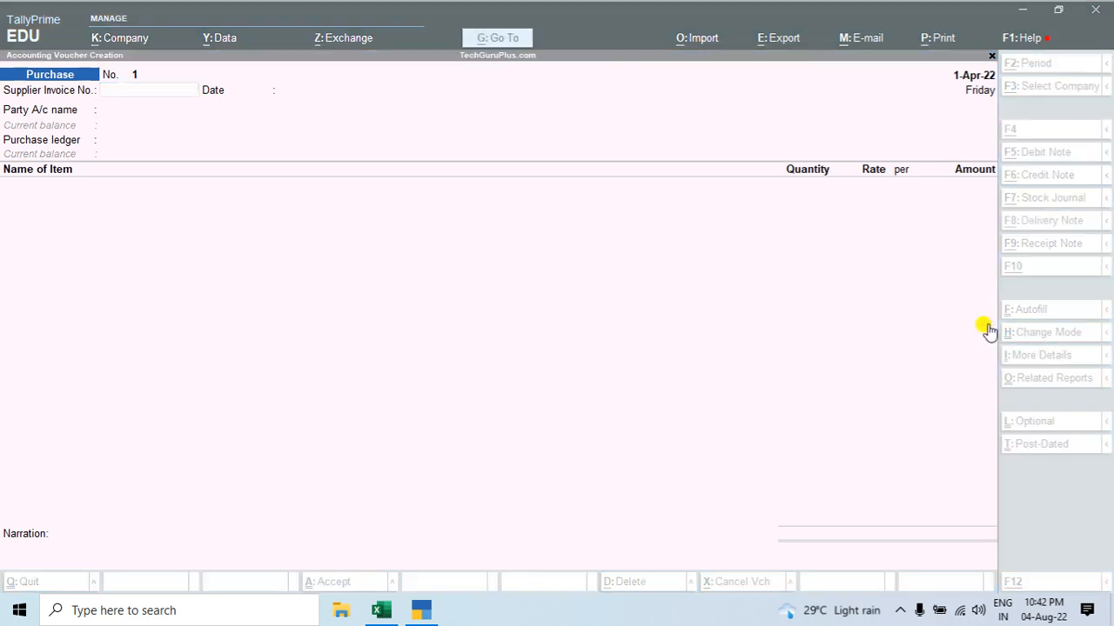
Step: Look up the invoice number on the Excel tax invoice and enter 0001 as the purchase voucher's supplier invoice number
{"action": "key", "text": "alt+Tab"}
{"action": "scroll", "coordinate": [435, 204], "scroll_direction": "up", "scroll_amount": 1}
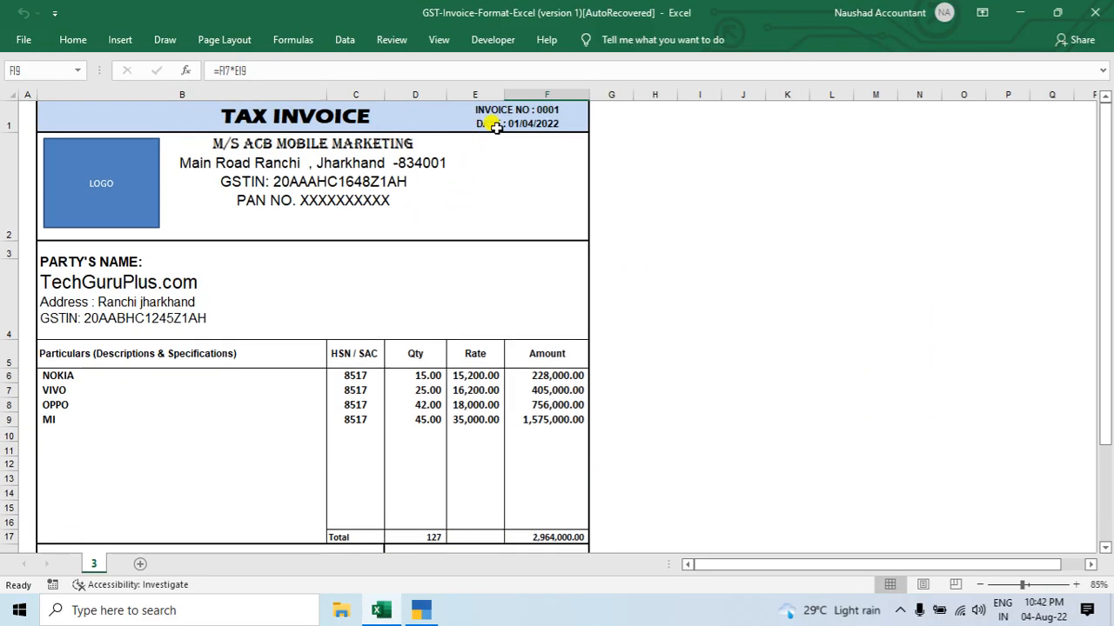
{"action": "left_click", "coordinate": [534, 113]}
{"action": "key", "text": "alt+Tab"}
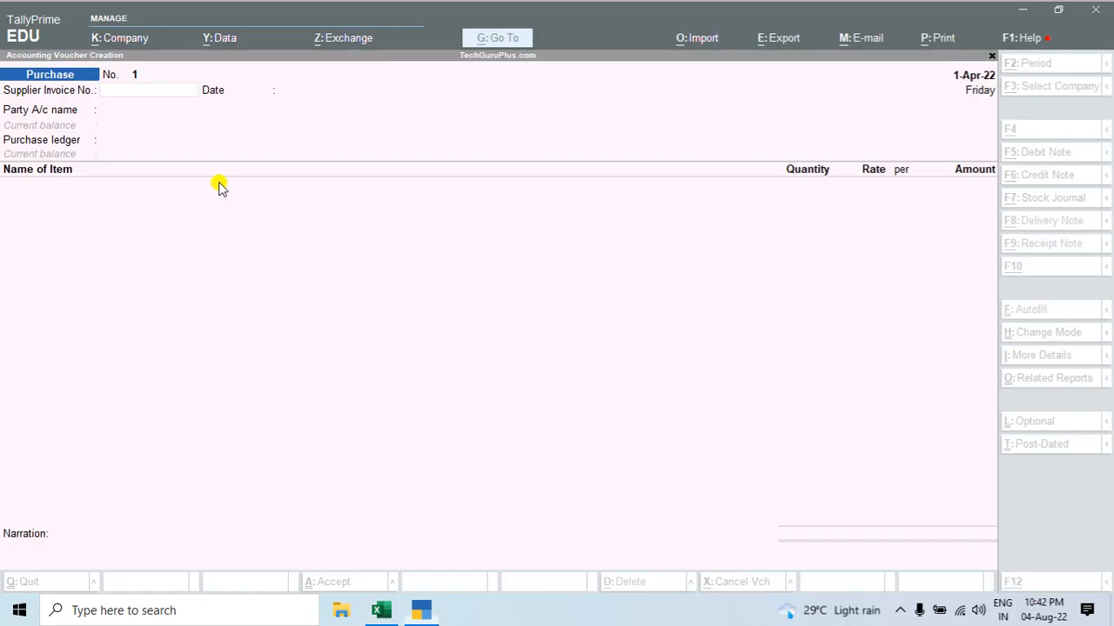
{"action": "type", "text": "0001"}
{"action": "key", "text": "Return"}
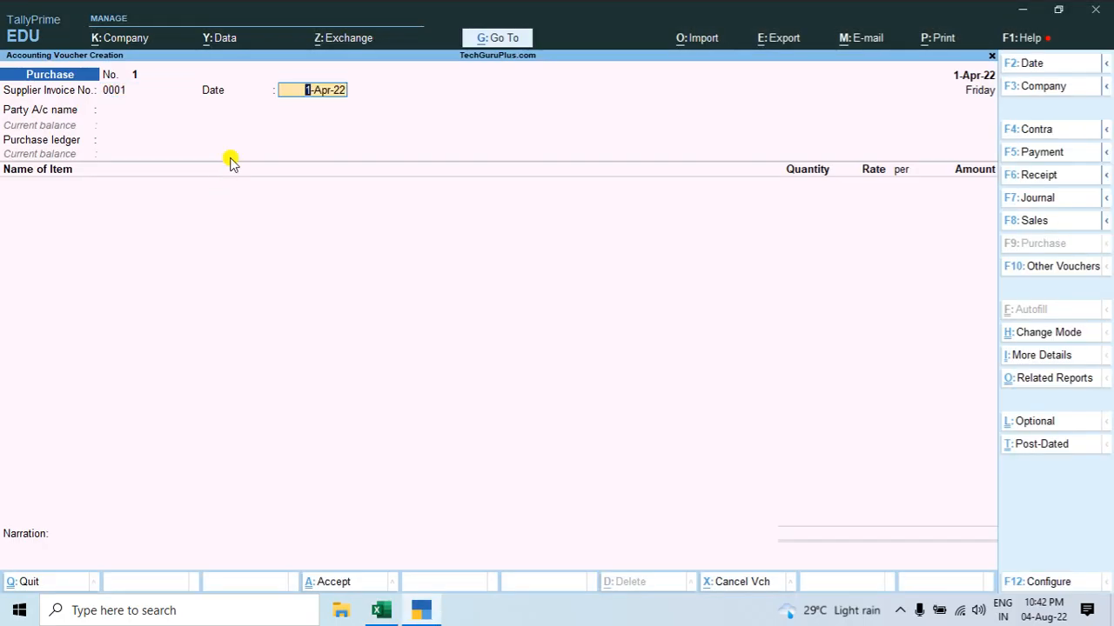
Step: Check the date on the Excel invoice and set the supplier invoice date to 1-Apr-22
{"action": "key", "text": "alt+Tab"}
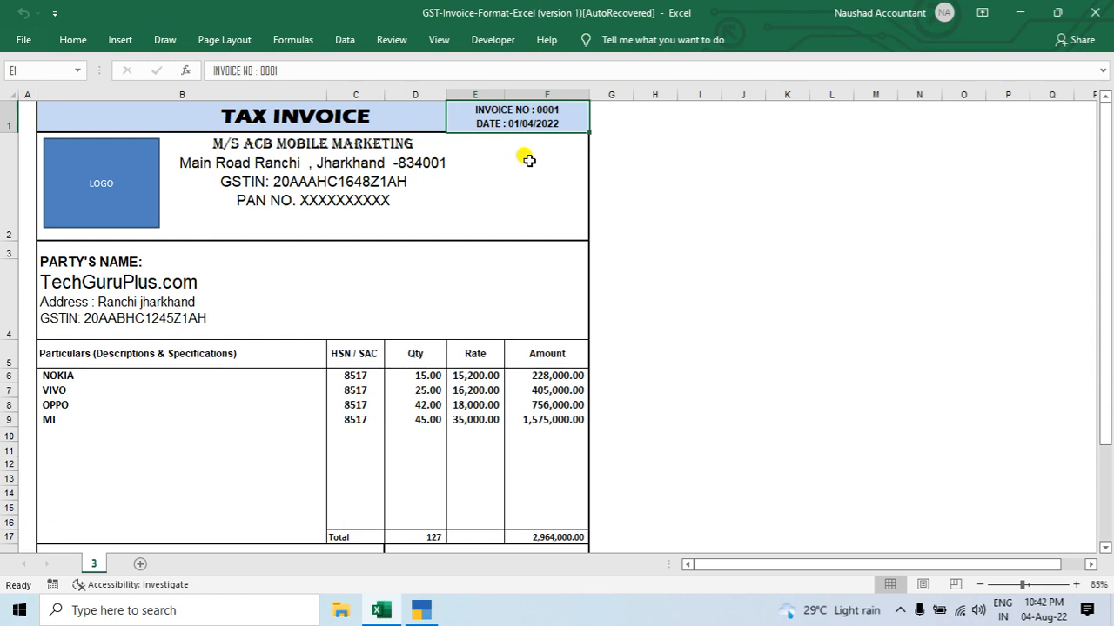
{"action": "key", "text": "alt+Tab"}
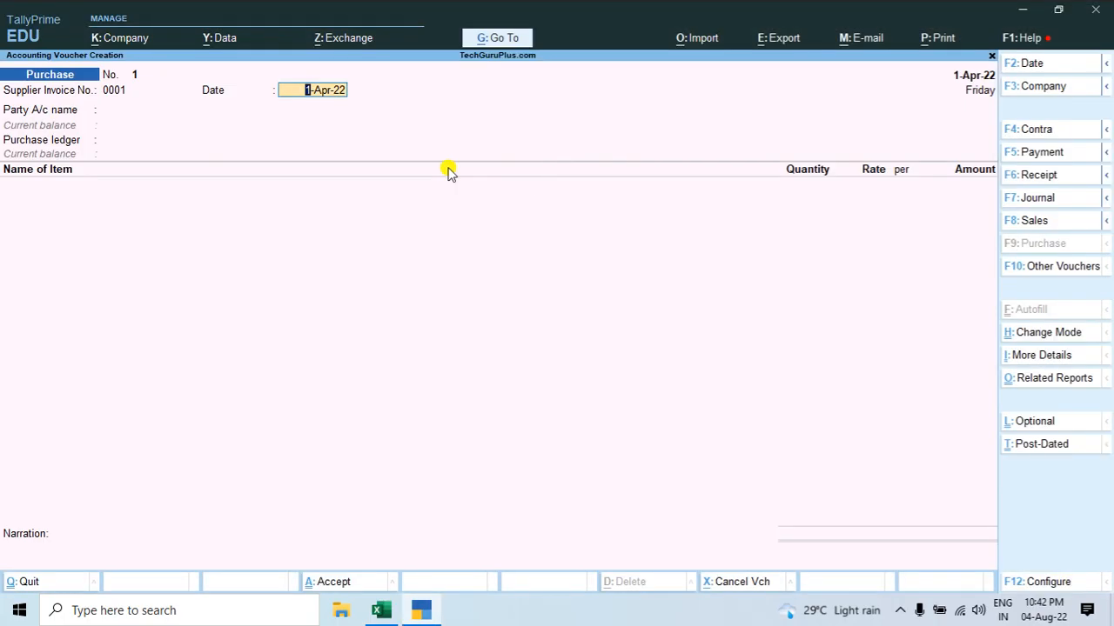
{"action": "type", "text": "1-4-22"}
{"action": "key", "text": "Return"}
{"action": "key", "text": "Return"}
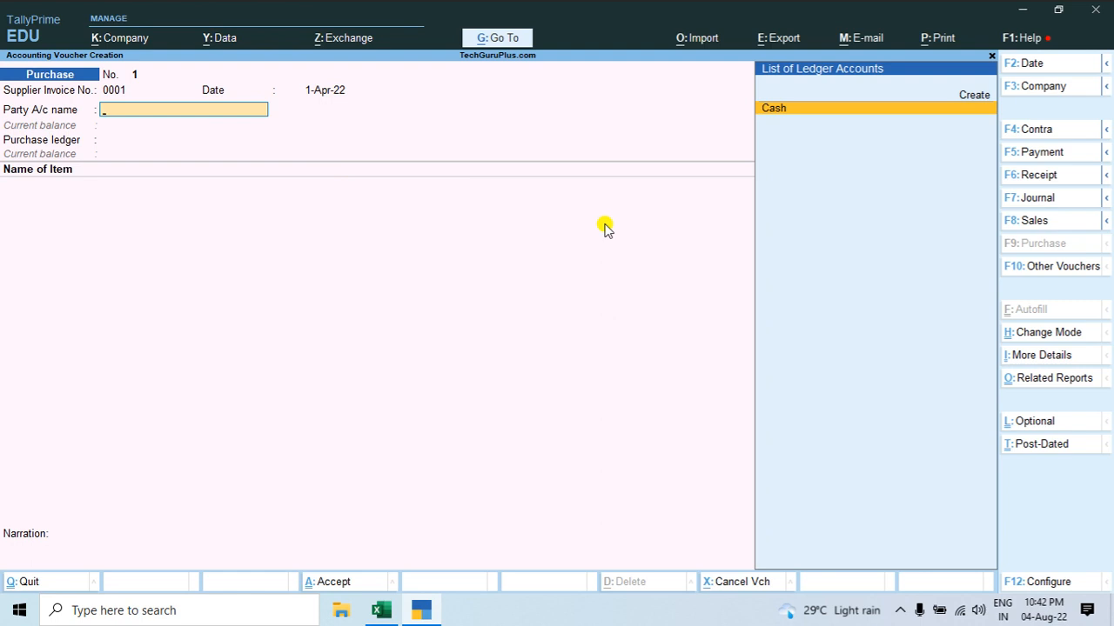
Step: Copy the supplier name ACB MOBILE MARKETING from the Excel tax invoice and return to the purchase voucher in TallyPrime
{"action": "key", "text": "alt+Tab"}
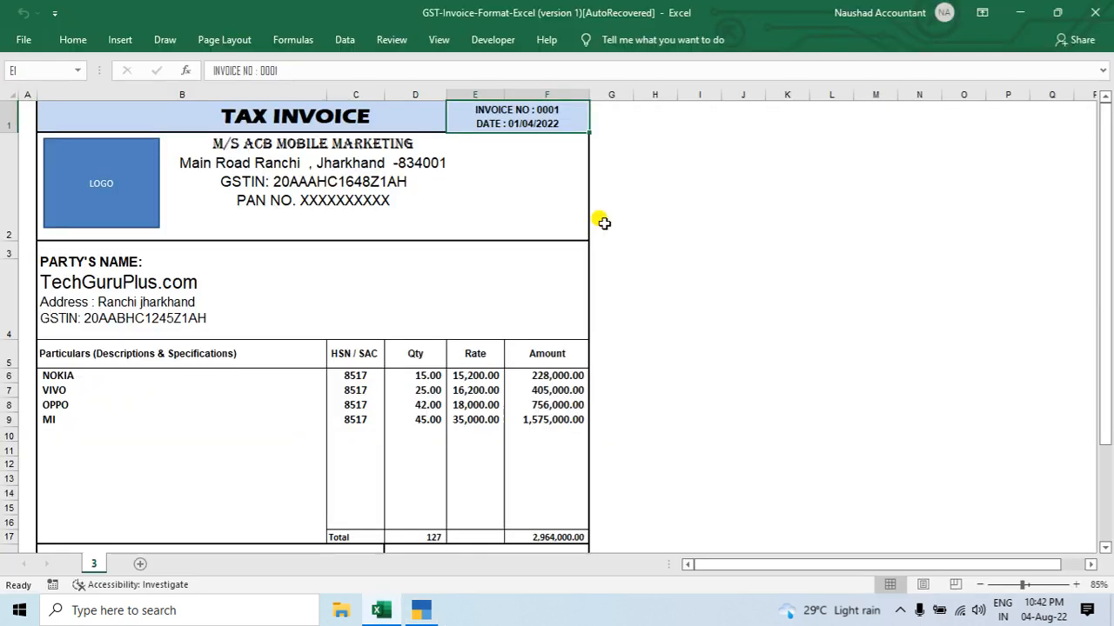
{"action": "left_click", "coordinate": [248, 145]}
{"action": "double_click", "coordinate": [248, 145]}
{"action": "left_click_drag", "start_coordinate": [240, 143], "coordinate": [396, 143]}
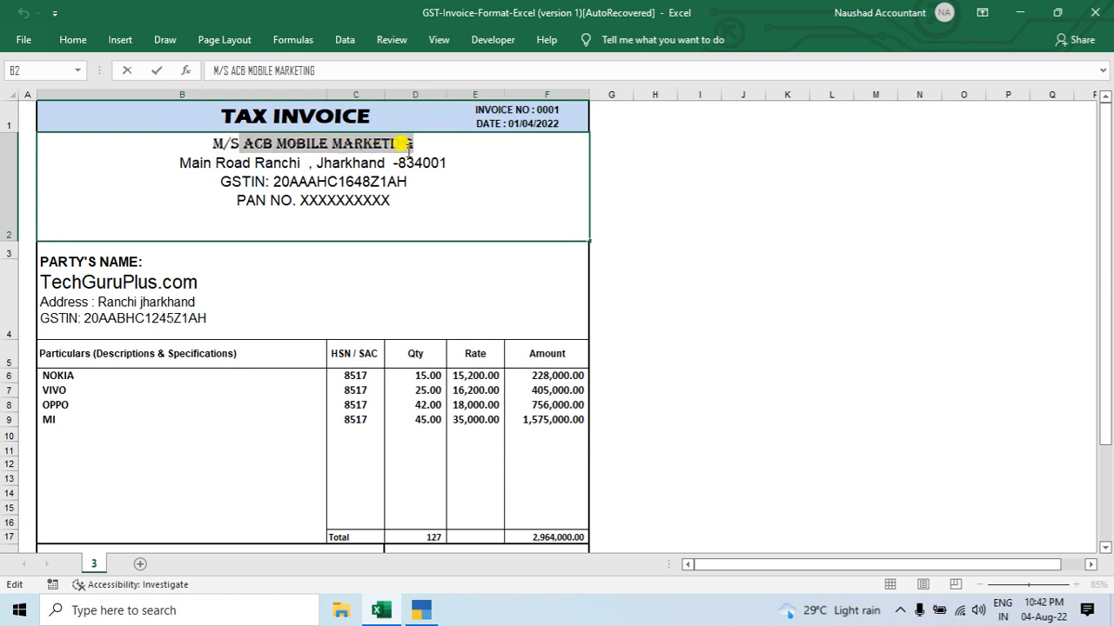
{"action": "key", "text": "alt+Tab"}
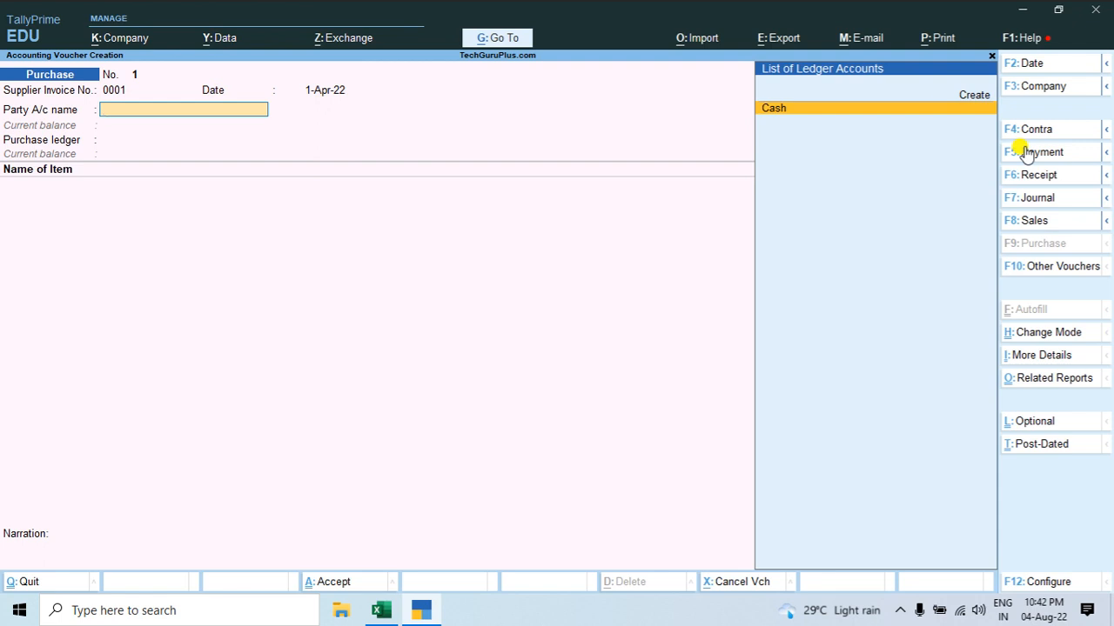
Step: Start a new ledger for the voucher's party account, name it ACB MOBILE MARKETING and leave the alias blank
{"action": "key", "text": "Up"}
{"action": "key", "text": "Return"}
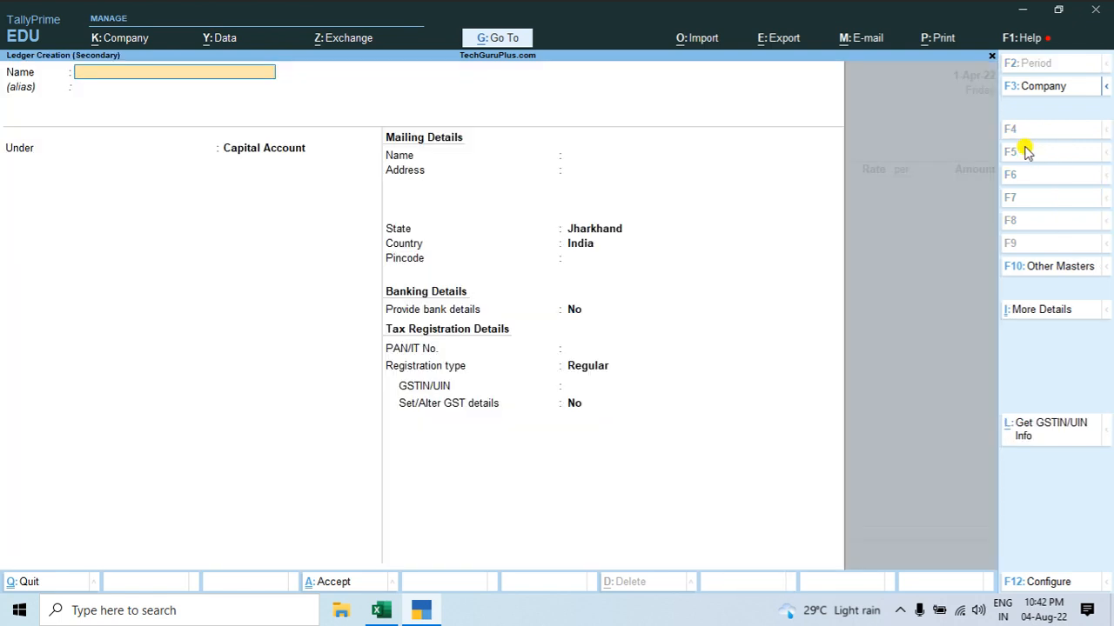
{"action": "key", "text": "ctrl"}
{"action": "type", "text": "ACB MOBILE MARKETING"}
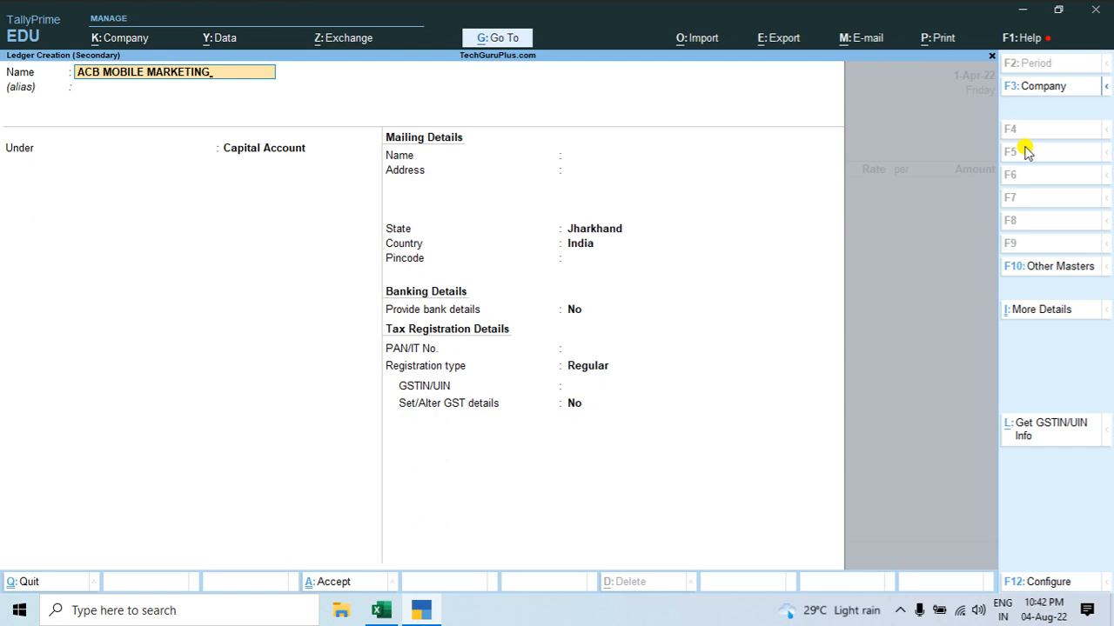
{"action": "key", "text": "Return"}
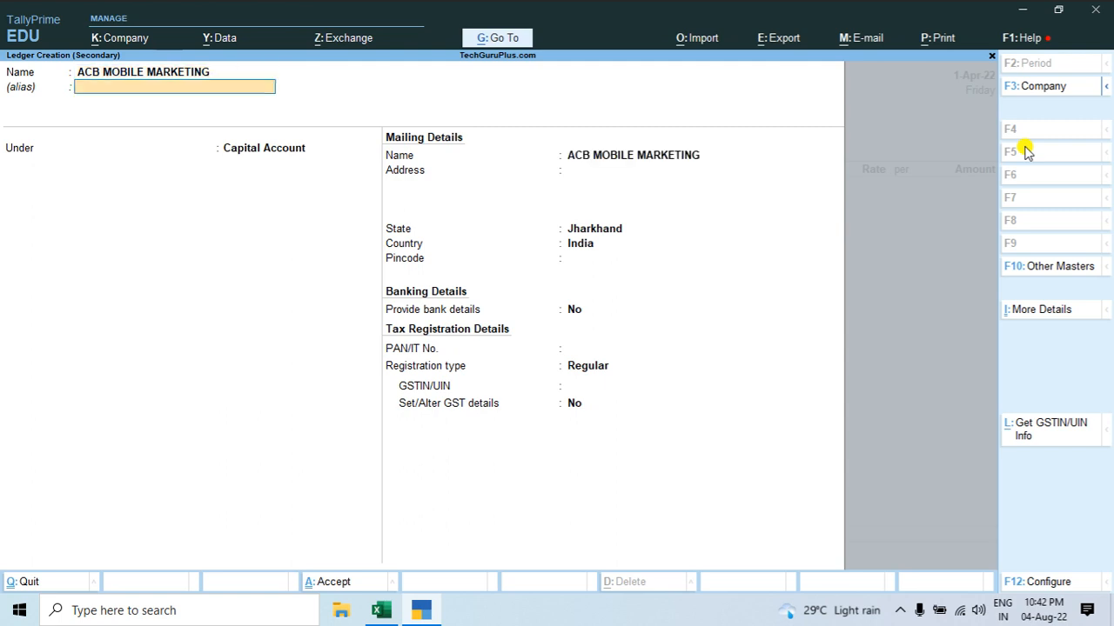
{"action": "key", "text": "Return"}
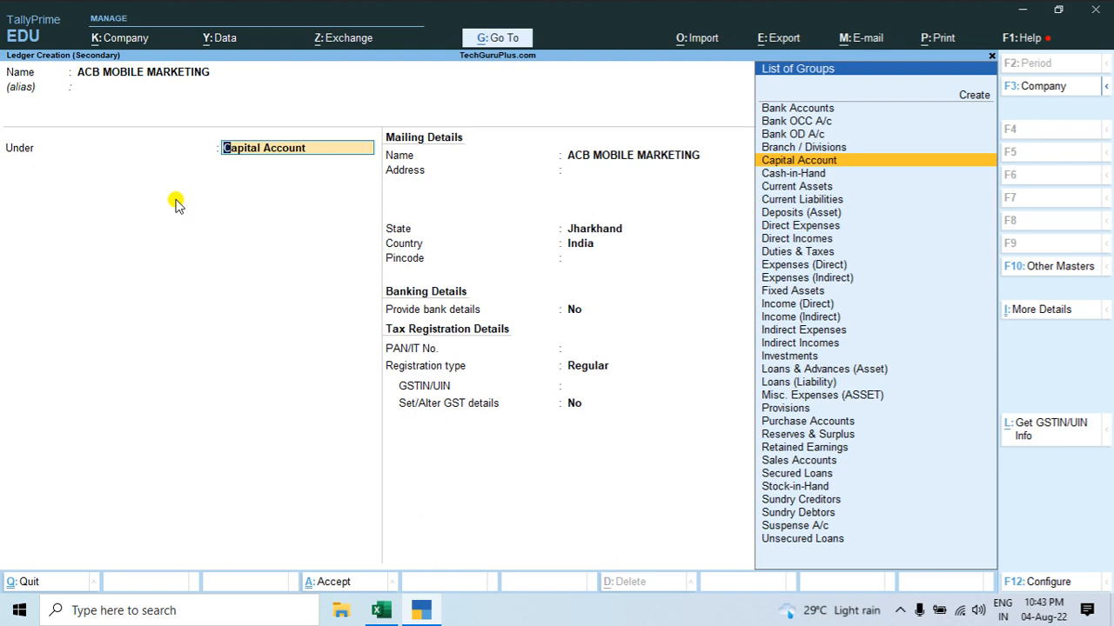
Step: Group the ledger under Sundry Creditors, keeping bill-by-bill balances at Yes, the credit period blank and the credit days check at No
{"action": "type", "text": "Cred"}
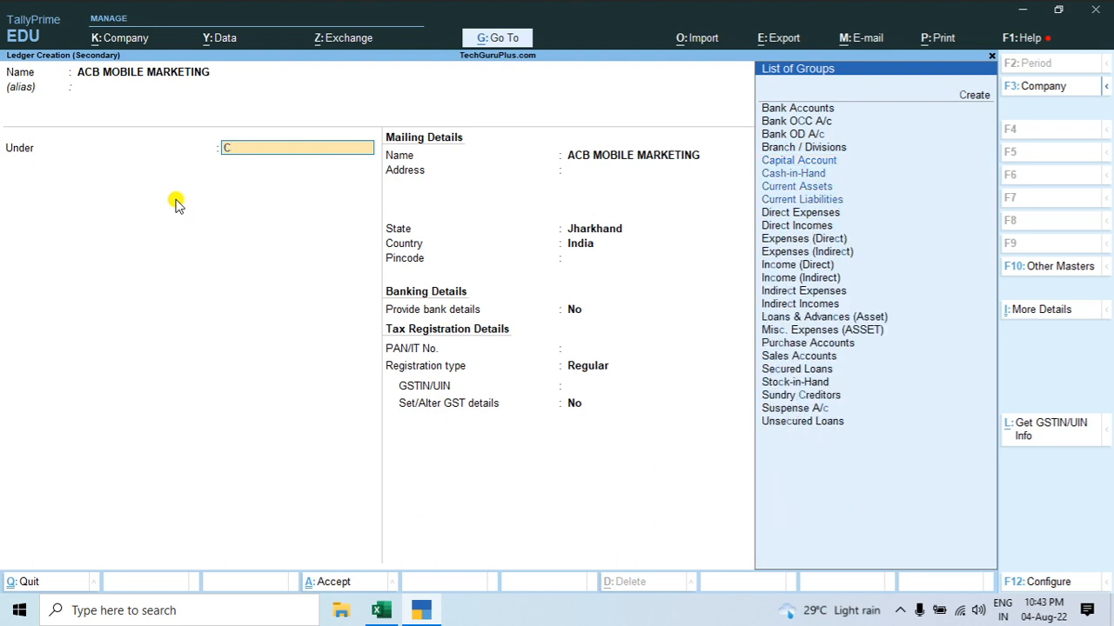
{"action": "key", "text": "Return"}
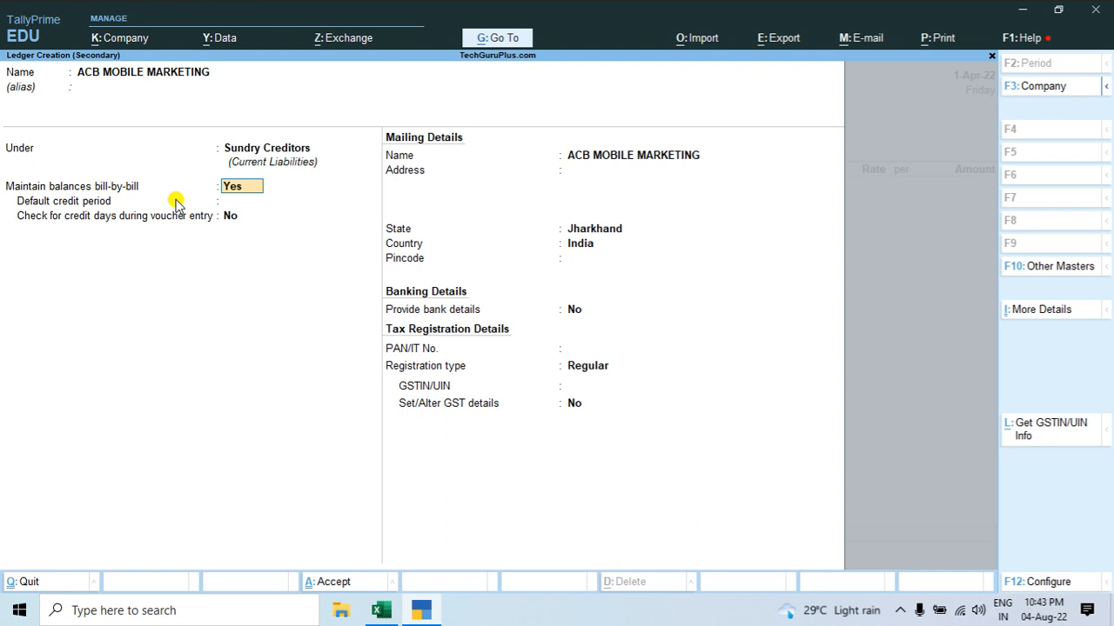
{"action": "key", "text": "Return"}
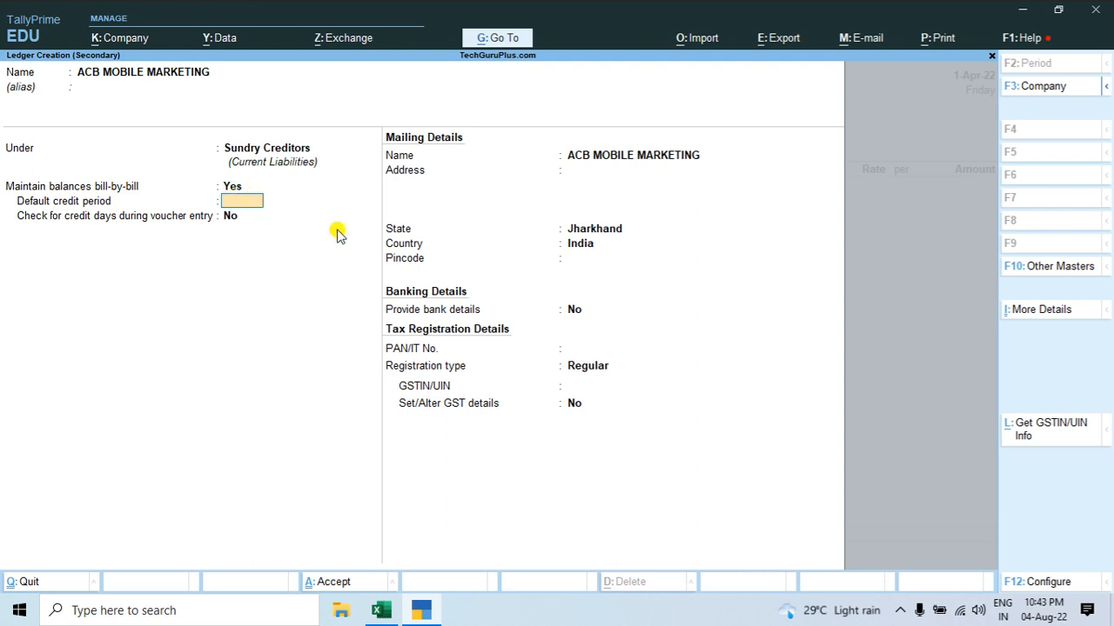
{"action": "key", "text": "Return"}
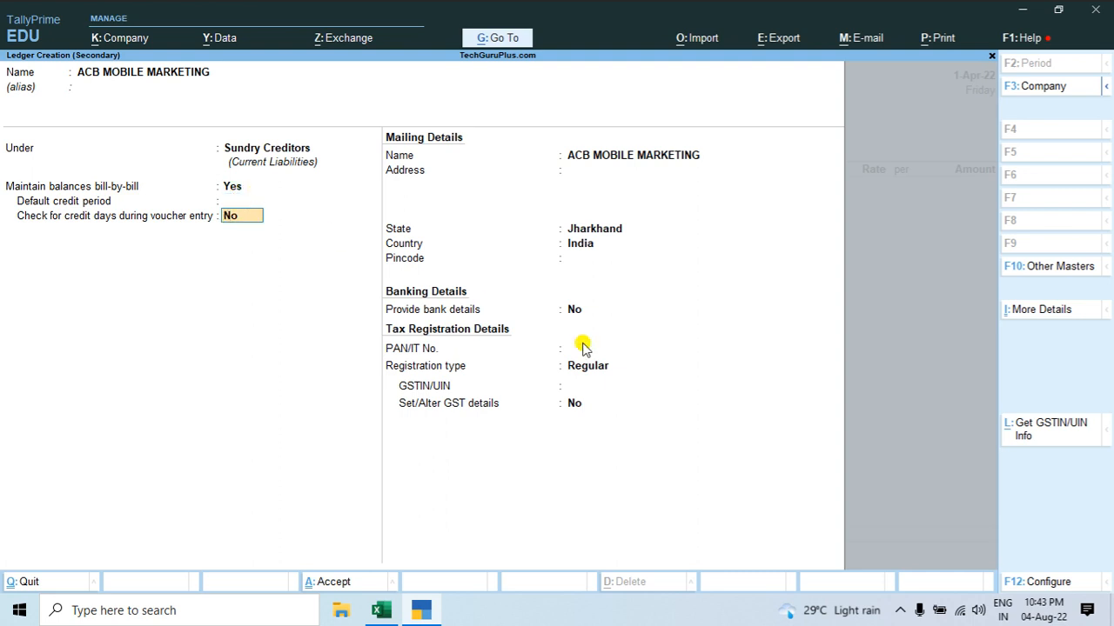
{"action": "key", "text": "Return"}
{"action": "key", "text": "Return"}
Step: Copy the supplier's address line from the Excel invoice into the ledger's mailing address
{"action": "key", "text": "alt+Tab"}
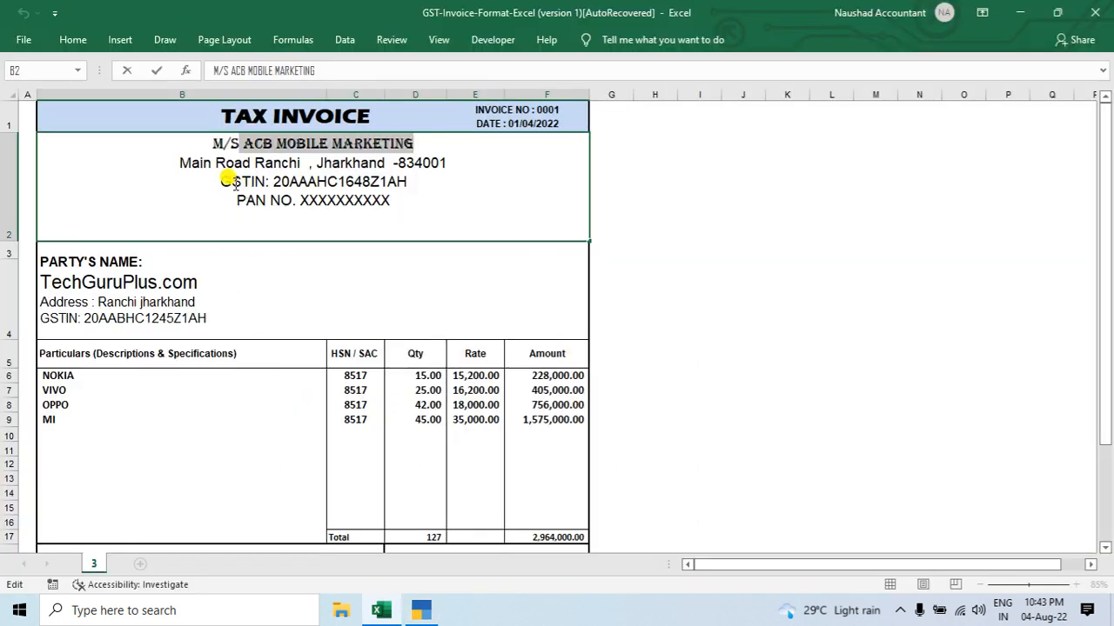
{"action": "left_click_drag", "start_coordinate": [179, 163], "coordinate": [443, 163]}
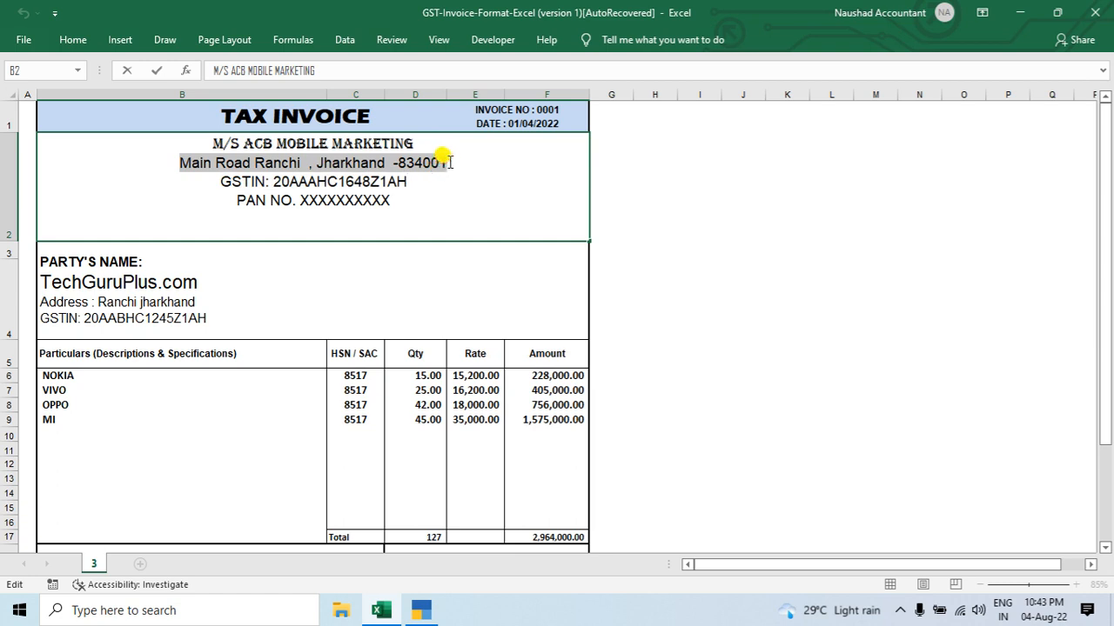
{"action": "key", "text": "ctrl+c"}
{"action": "key", "text": "alt+Tab"}
{"action": "key", "text": "ctrl+alt+v"}
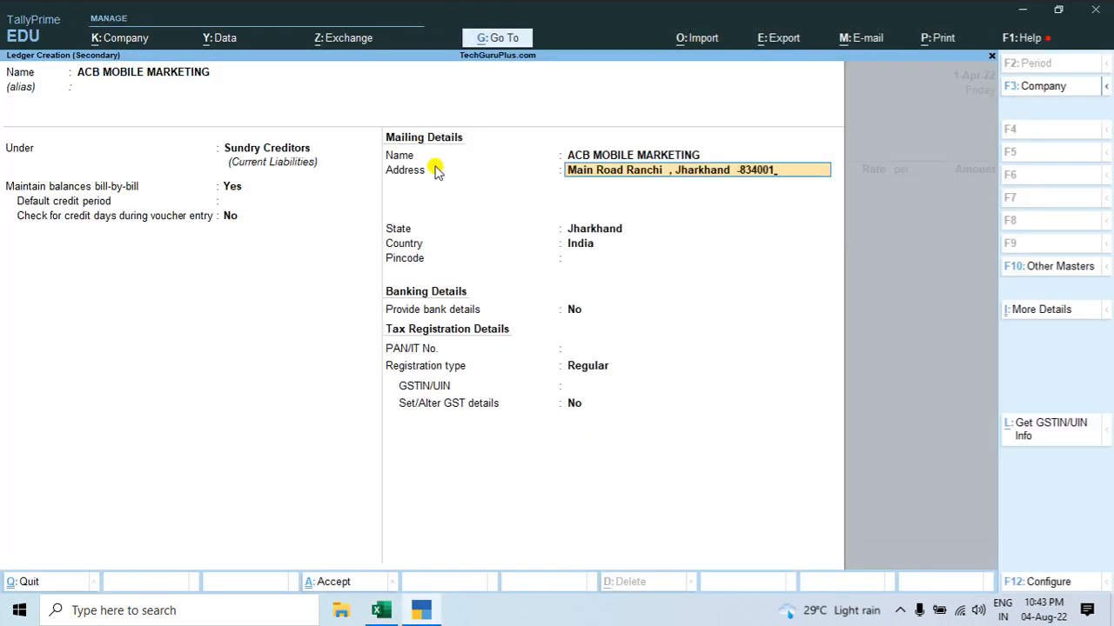
{"action": "key", "text": "Return"}
{"action": "key", "text": "Return"}
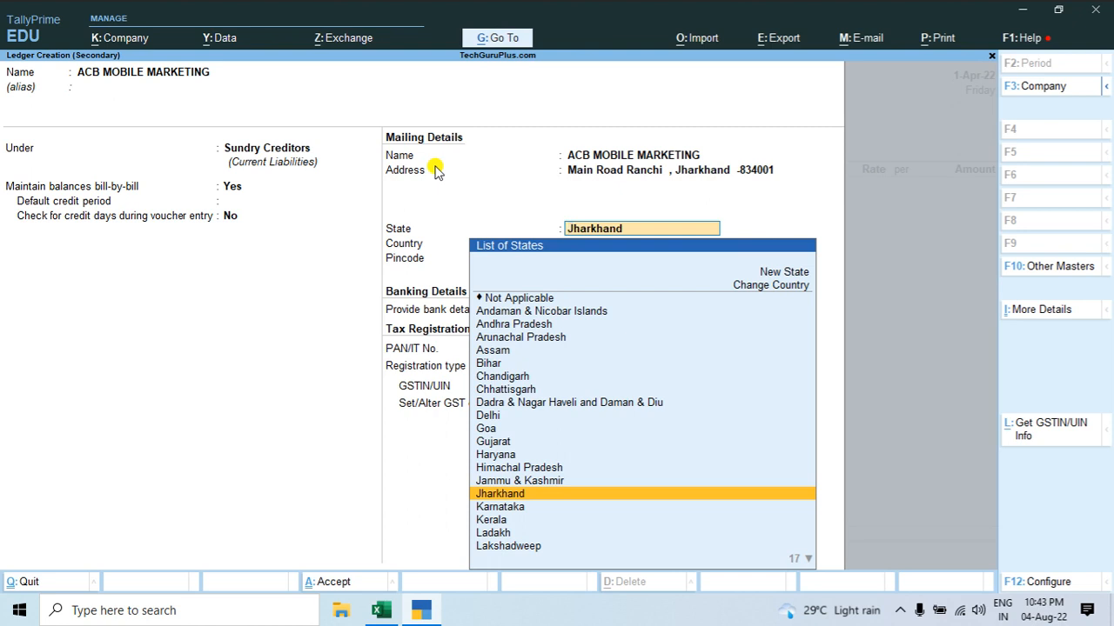
Step: Keep Jharkhand as the ledger's state and enter the supplier's pincode as given on the invoice
{"action": "key", "text": "Return"}
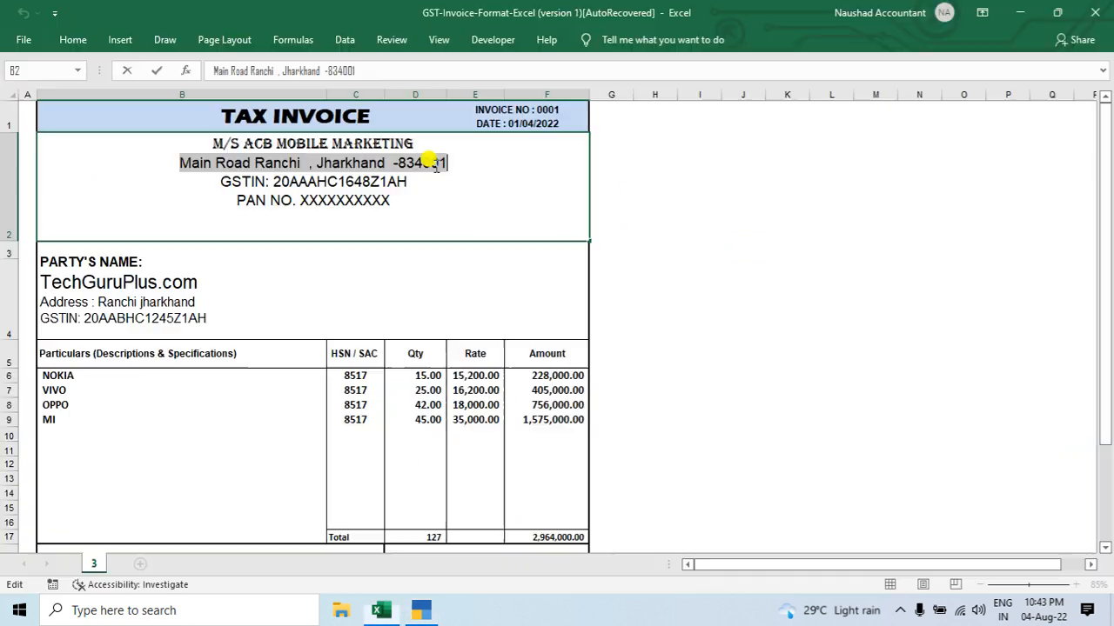
{"action": "type", "text": "834"}
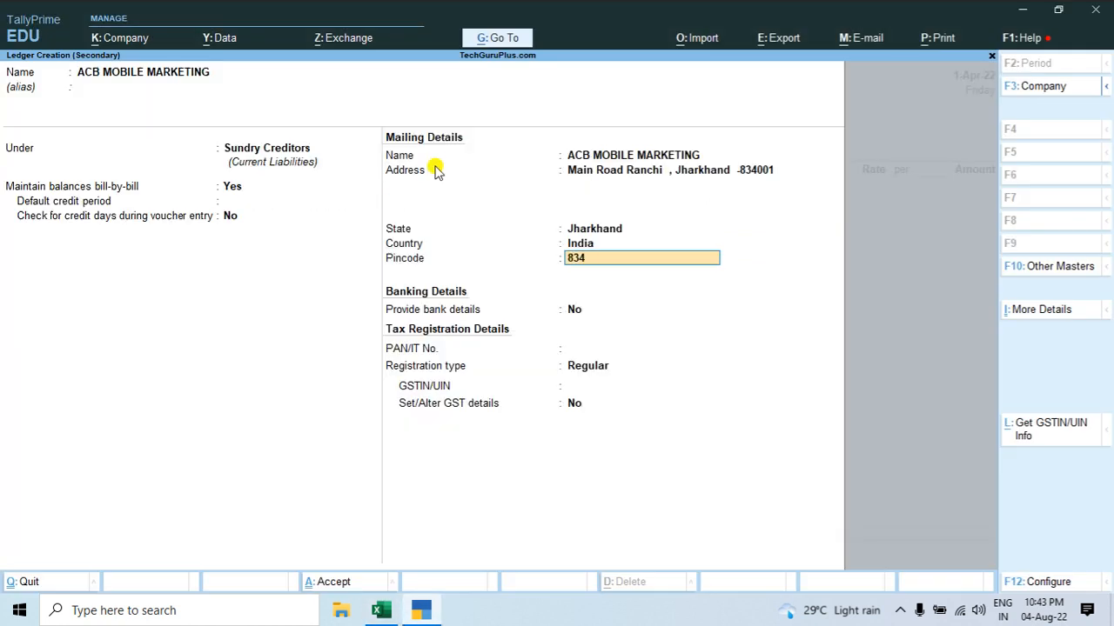
{"action": "type", "text": "001"}
{"action": "key", "text": "BackSpace"}
{"action": "key", "text": "BackSpace"}
{"action": "key", "text": "BackSpace"}
{"action": "key", "text": "BackSpace"}
{"action": "key", "text": "BackSpace"}
{"action": "key", "text": "BackSpace"}
{"action": "type", "text": "834001"}
Step: Leave bank details at No and the PAN blank, and keep Regular as the registration type
{"action": "key", "text": "Return"}
{"action": "key", "text": "Return"}
{"action": "key", "text": "Return"}
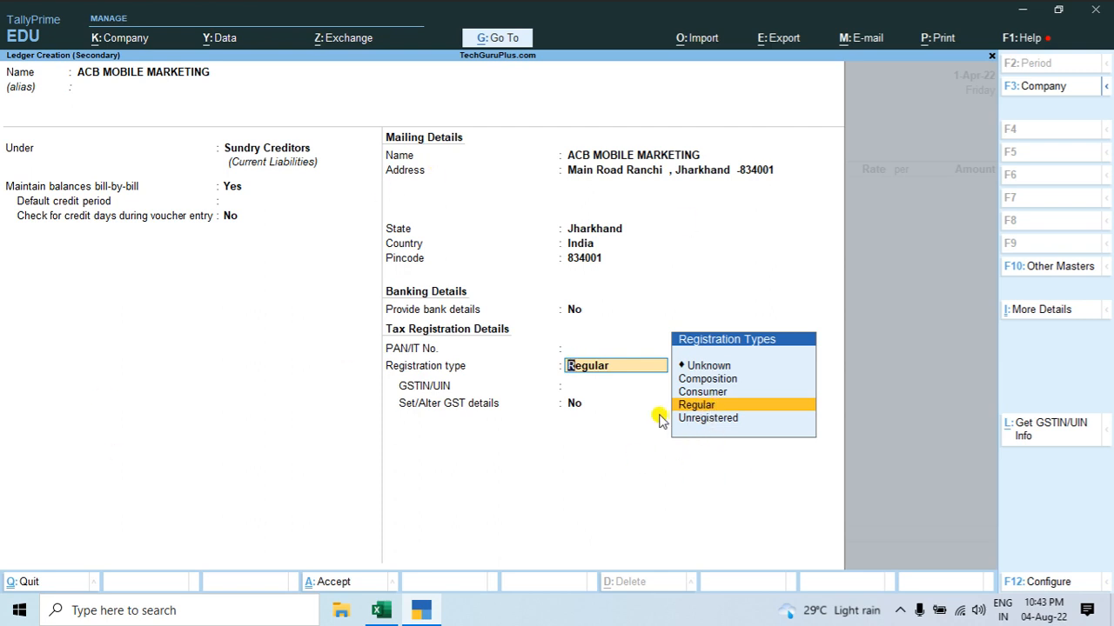
{"action": "key", "text": "Return"}
Step: Copy the supplier's GSTIN from the Excel invoice into the ledger's GSTIN/UIN and leave Set/Alter GST details at No
{"action": "key", "text": "alt+Tab"}
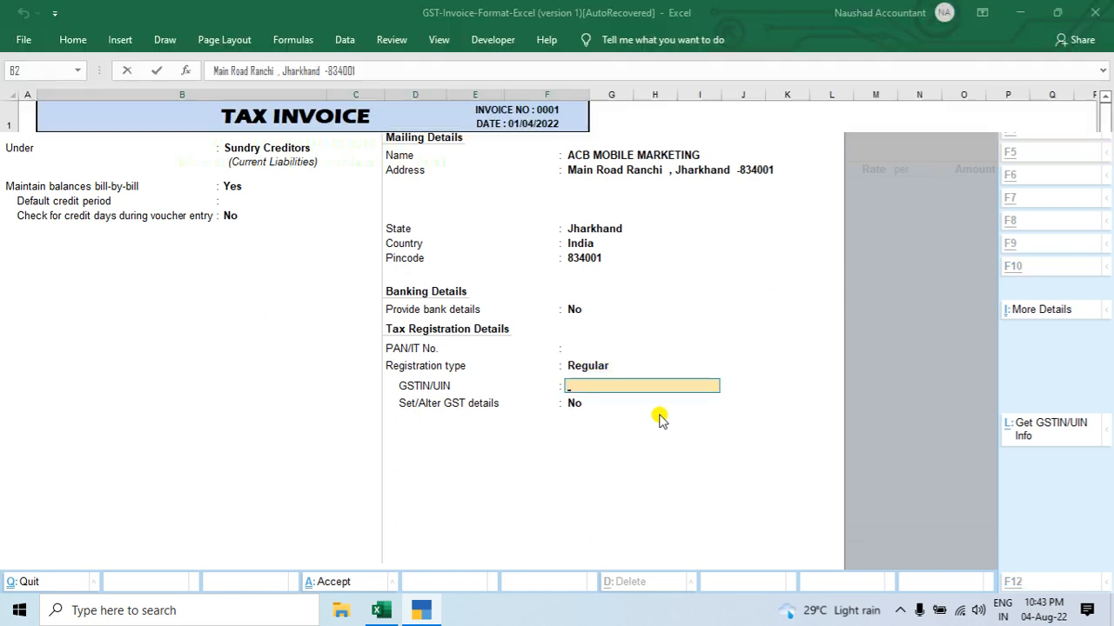
{"action": "left_click_drag", "start_coordinate": [273, 182], "coordinate": [423, 182]}
{"action": "key", "text": "ctrl+c"}
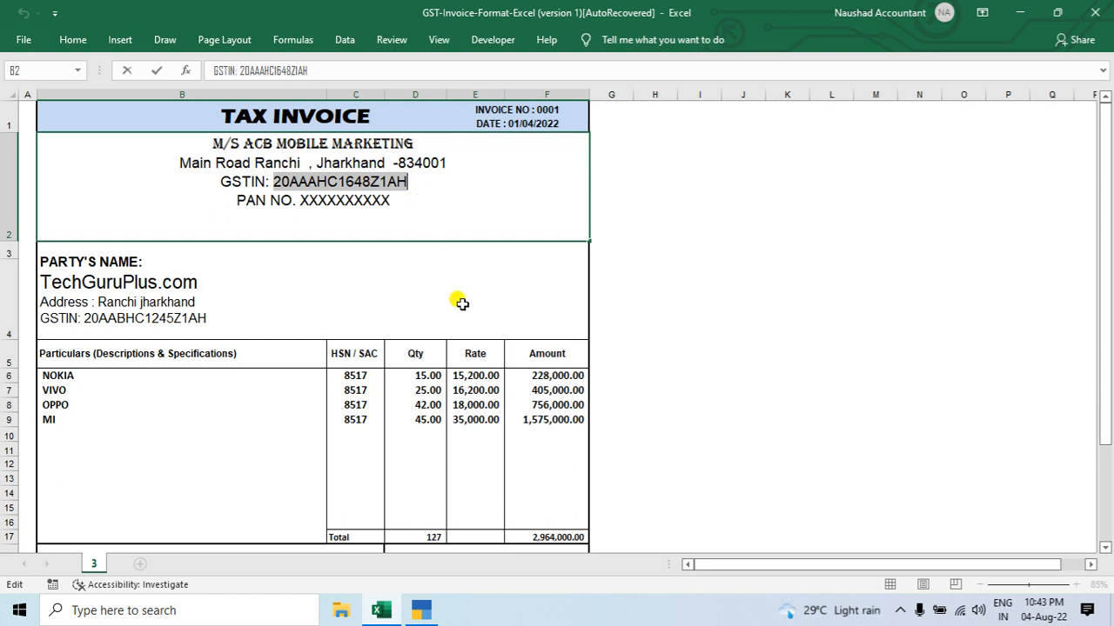
{"action": "key", "text": "alt+Tab"}
{"action": "key", "text": "ctrl+alt+v"}
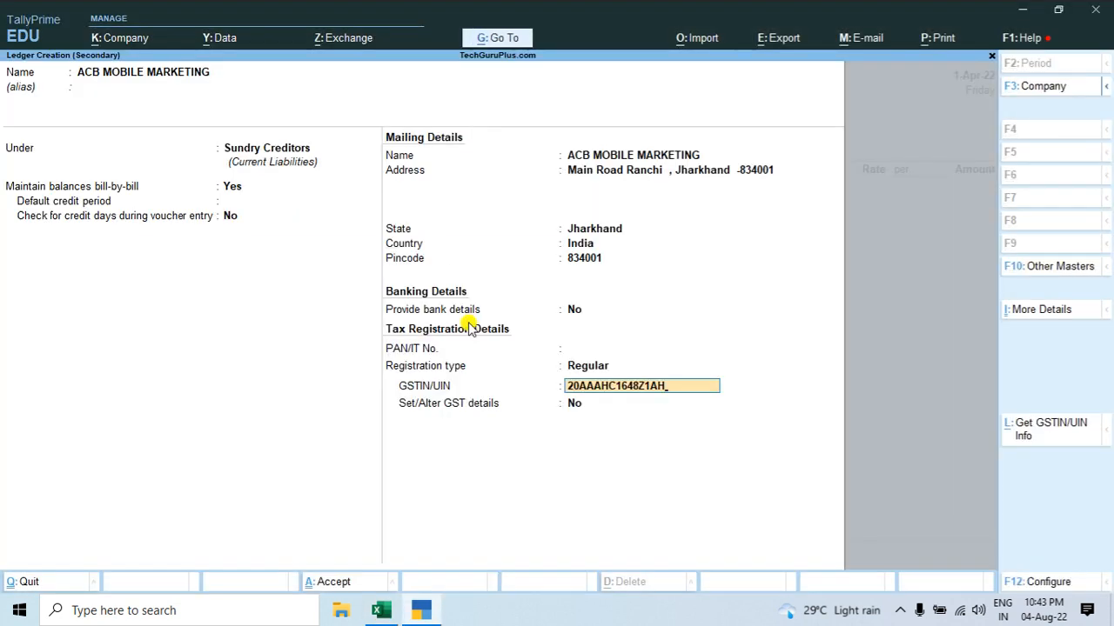
{"action": "key", "text": "Return"}
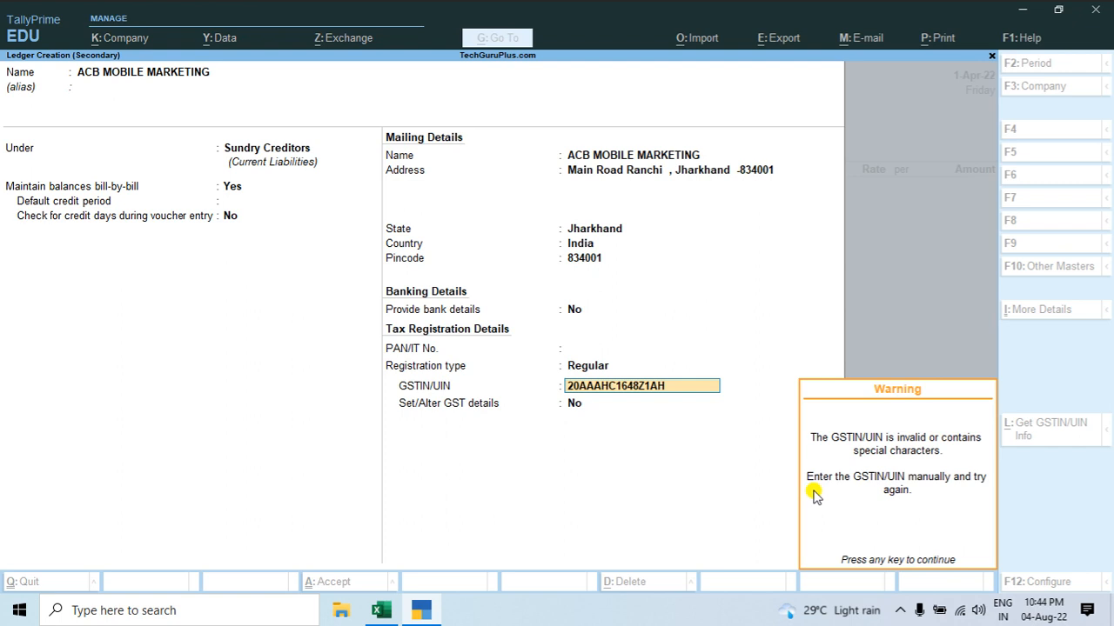
{"action": "key", "text": "Return"}
Step: Save the supplier ledger, leave the receipt details blank, and accept the party details for the purchase voucher
{"action": "key", "text": "Return"}
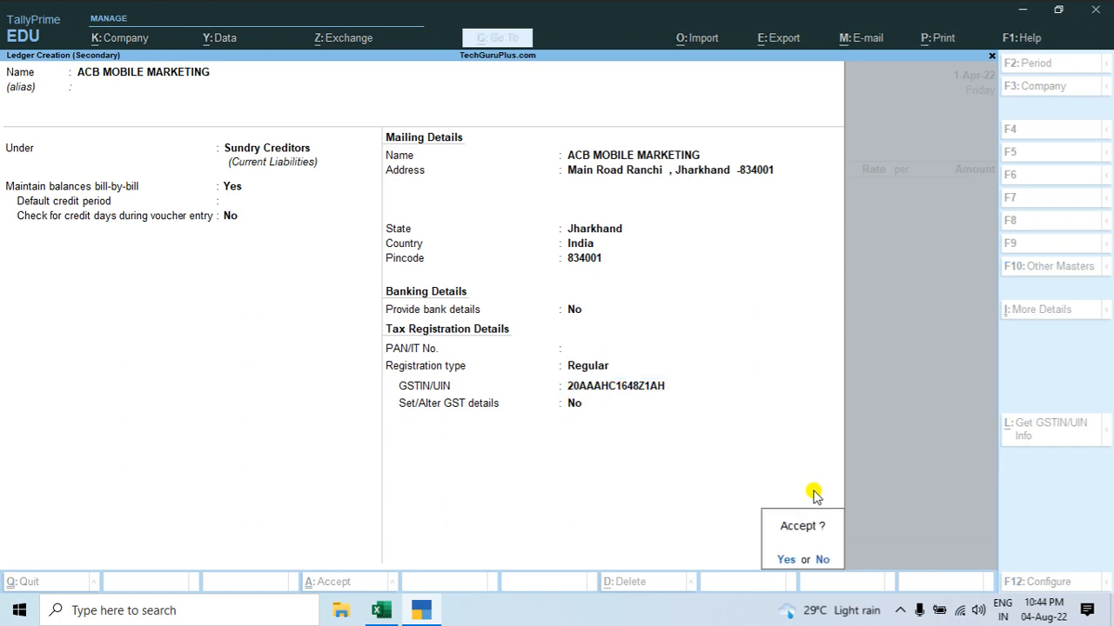
{"action": "key", "text": "Return"}
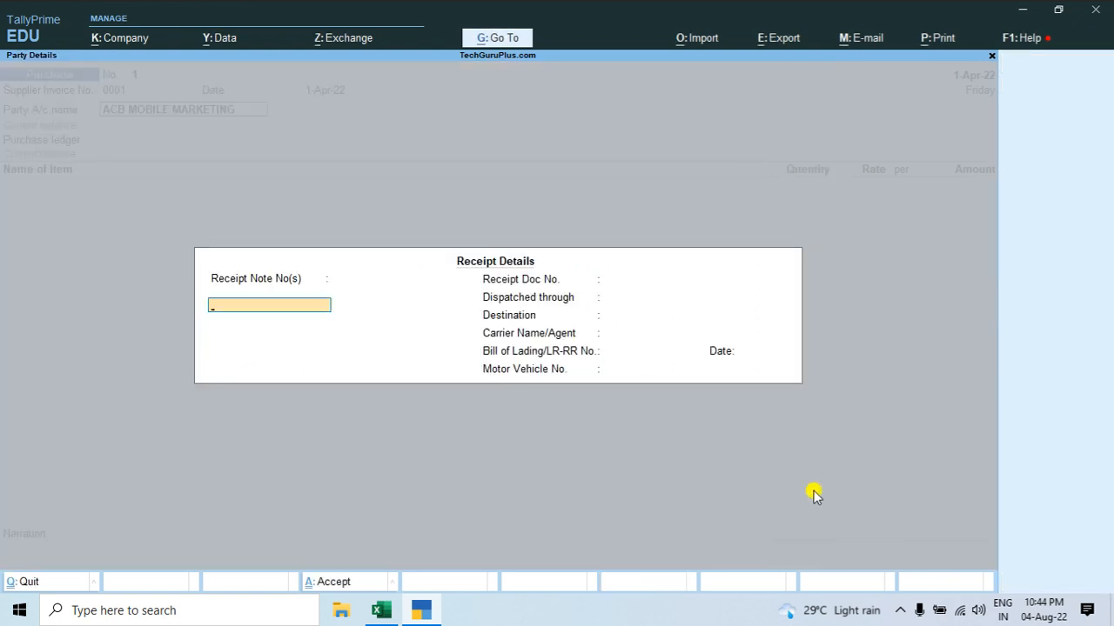
{"action": "key", "text": "ctrl"}
{"action": "key", "text": "ctrl+a"}
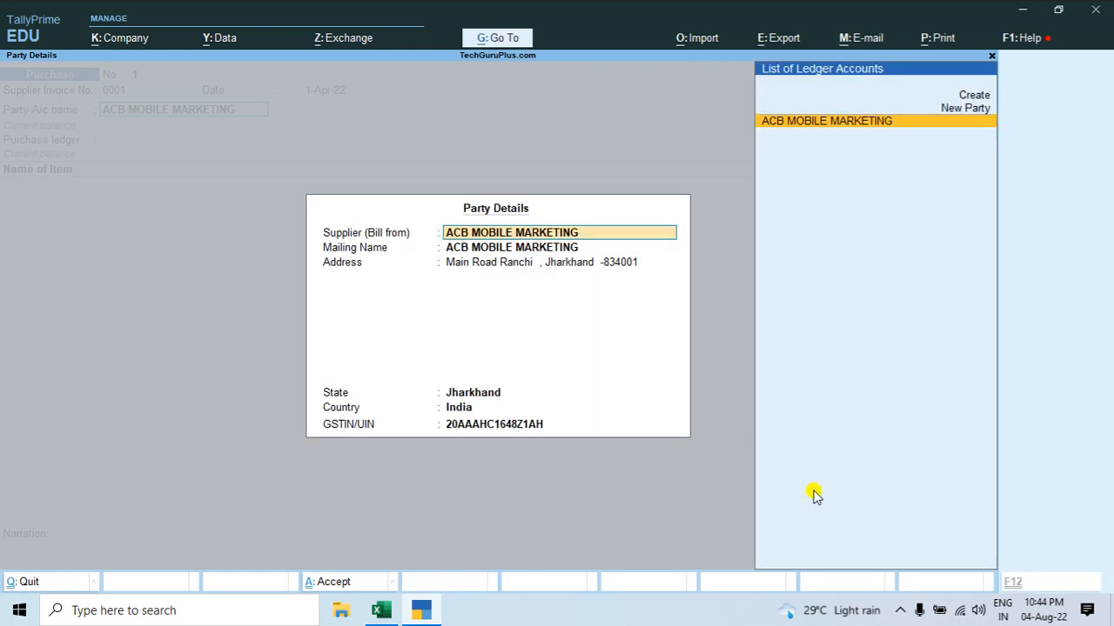
{"action": "key", "text": "ctrl"}
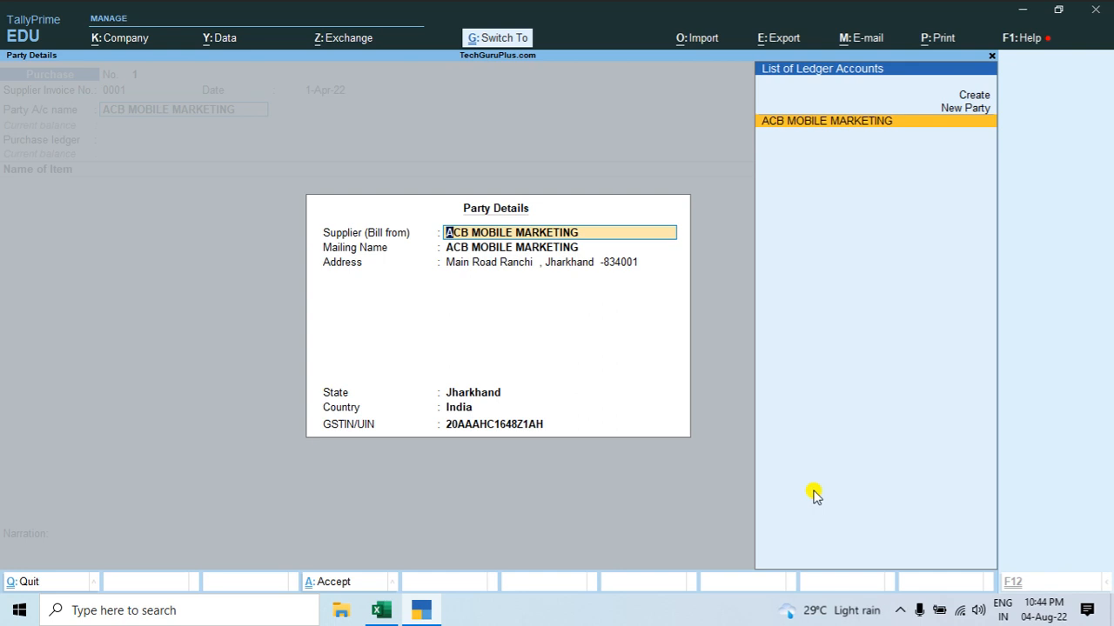
{"action": "key", "text": "ctrl+a"}
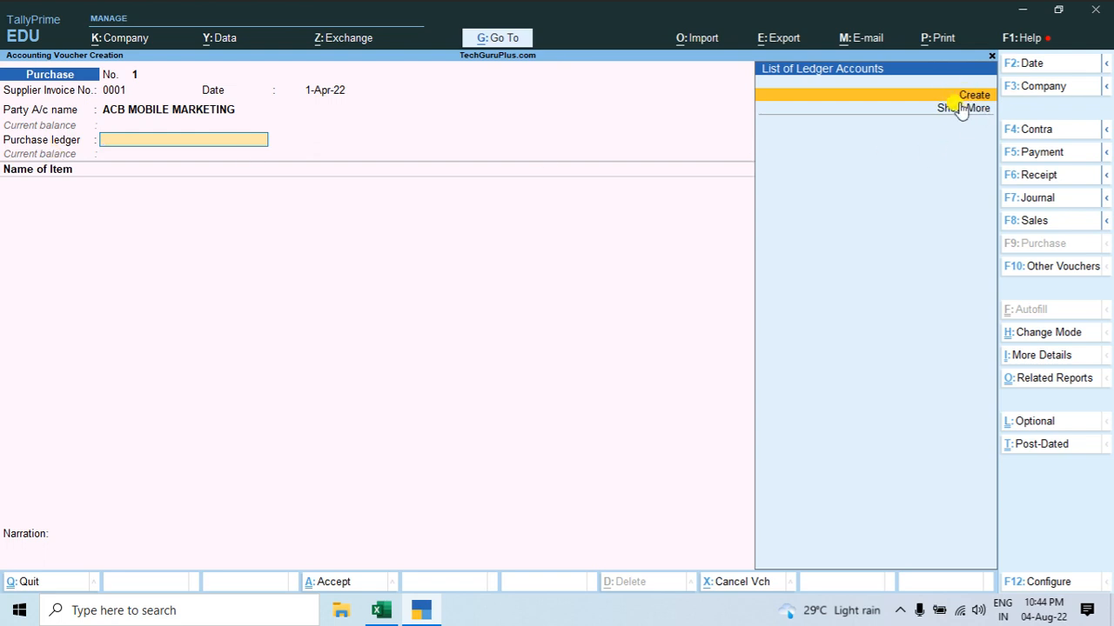
Step: Start a new purchase ledger named Purchase Ac and place it under the Purchase Accounts group
{"action": "key", "text": "Down"}
{"action": "key", "text": "Up"}
{"action": "key", "text": "Down"}
{"action": "key", "text": "Up"}
{"action": "key", "text": "Return"}
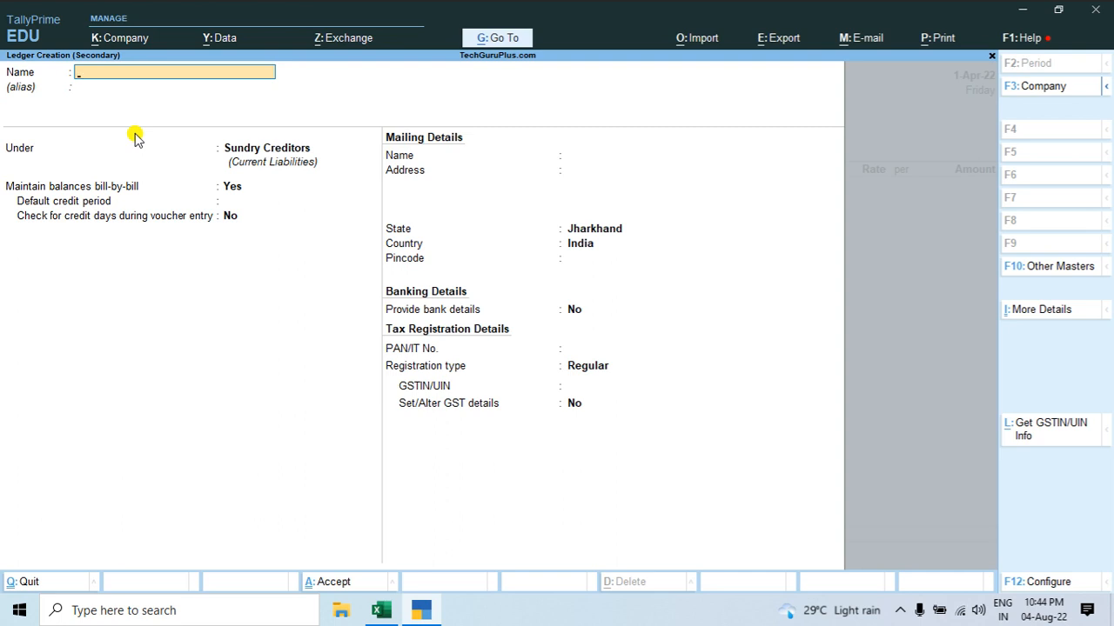
{"action": "type", "text": "Purchase Ac"}
{"action": "key", "text": "Return"}
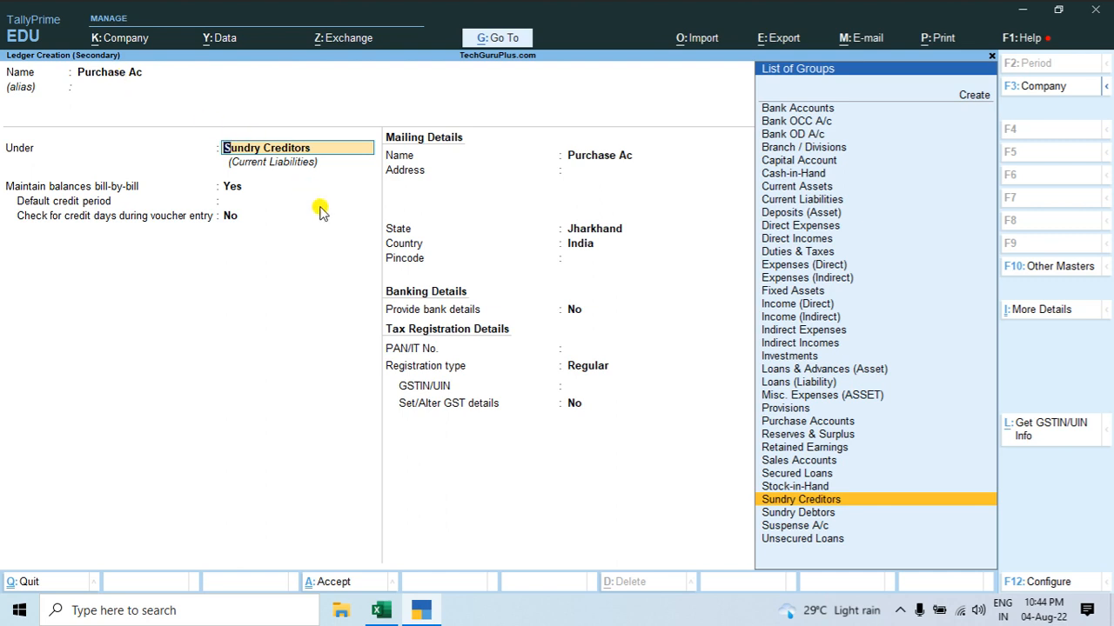
{"action": "type", "text": "Purchase Accounts"}
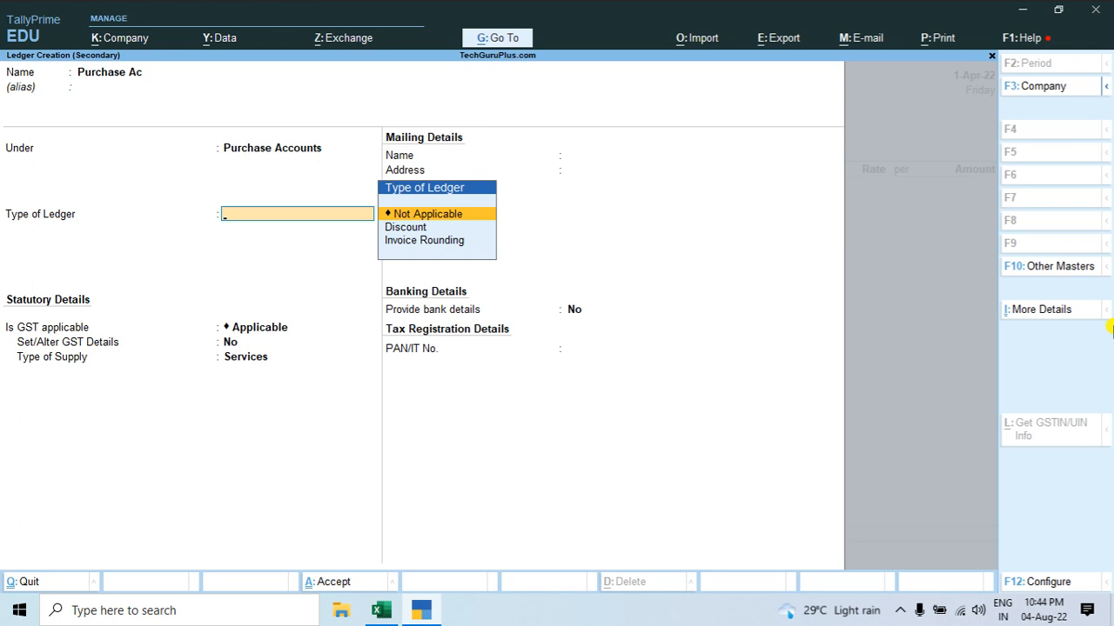
Step: Set the Purchase Ac ledger's type to Invoice Rounding
{"action": "key", "text": "Down"}
{"action": "key", "text": "Down"}
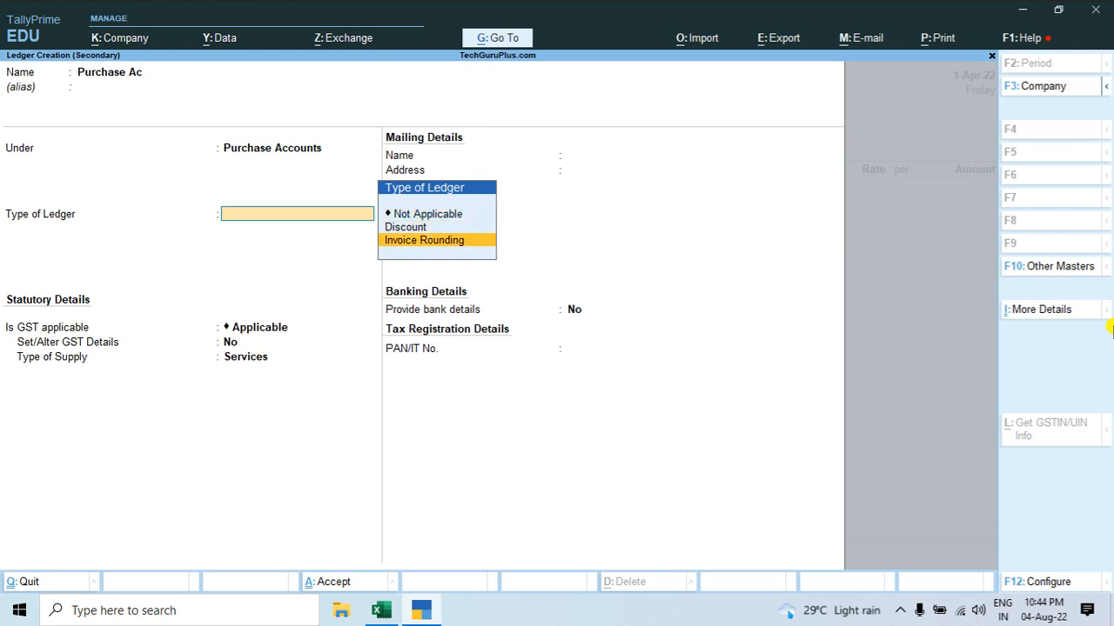
{"action": "key", "text": "Up"}
{"action": "key", "text": "Up"}
{"action": "key", "text": "Down"}
{"action": "key", "text": "Down"}
{"action": "key", "text": "Return"}
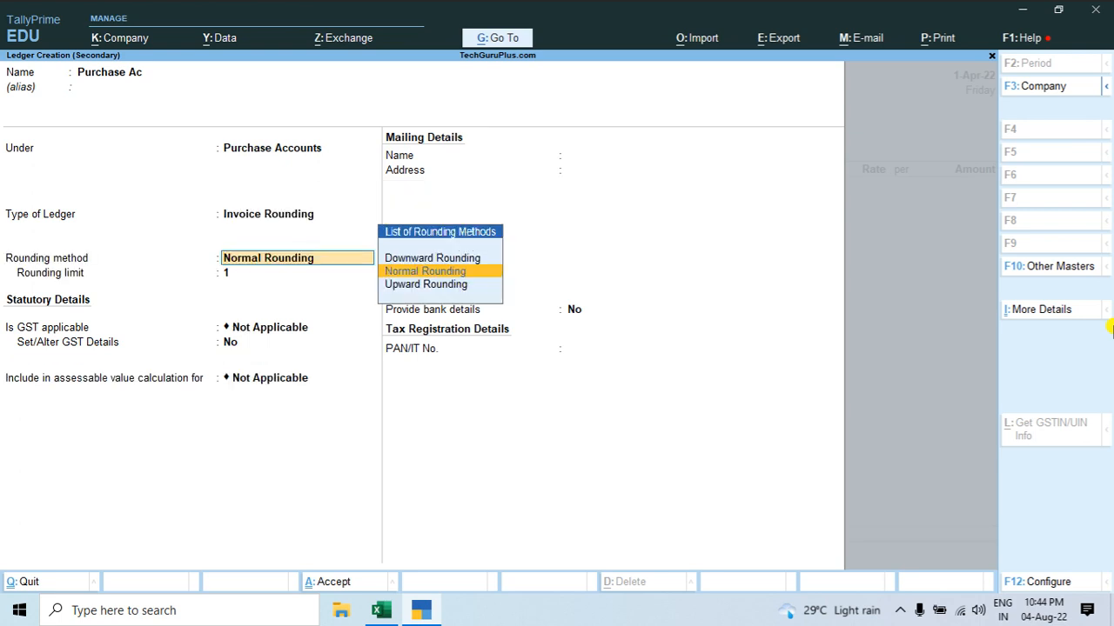
Step: Keep Normal Rounding with a limit of 1 and bank details at No, and save the purchase ledger into the voucher
{"action": "key", "text": "Down"}
{"action": "key", "text": "Up"}
{"action": "key", "text": "Return"}
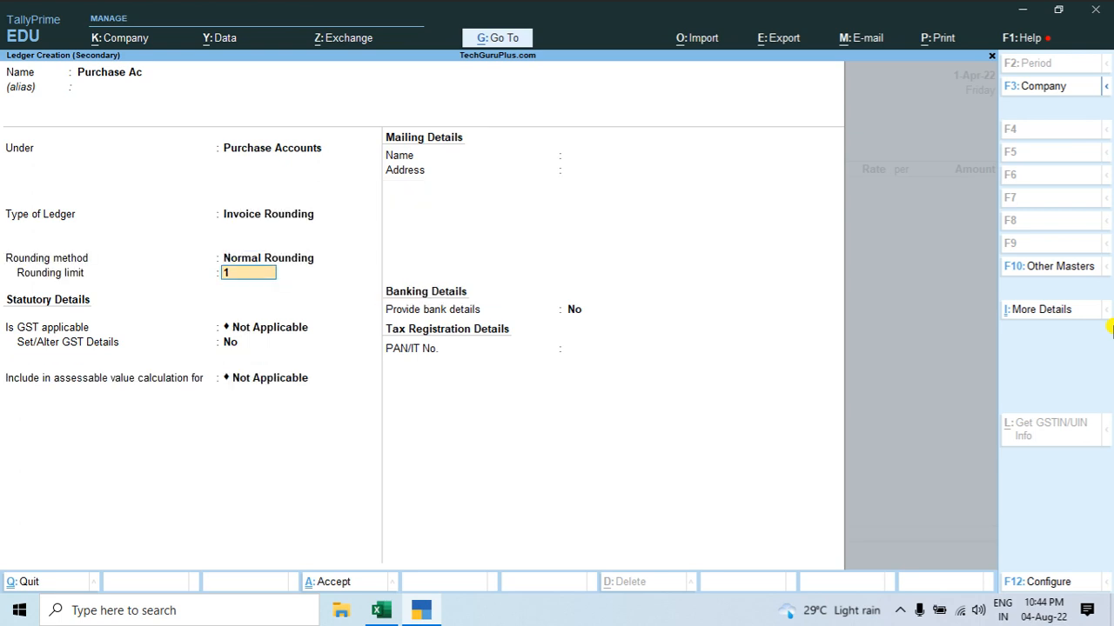
{"action": "key", "text": "Return"}
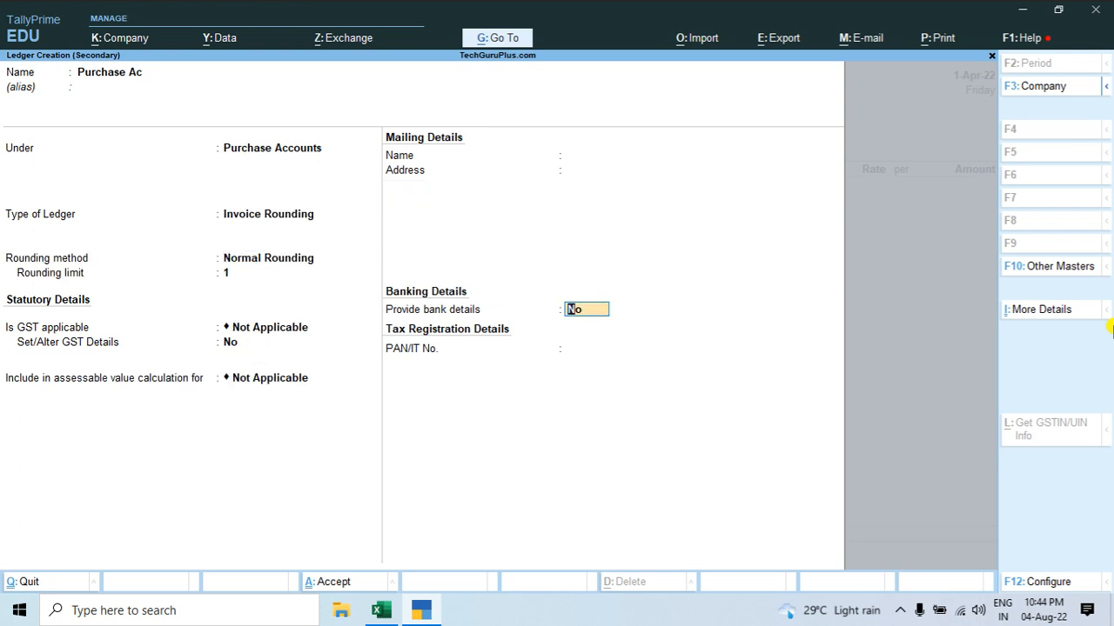
{"action": "key", "text": "Return"}
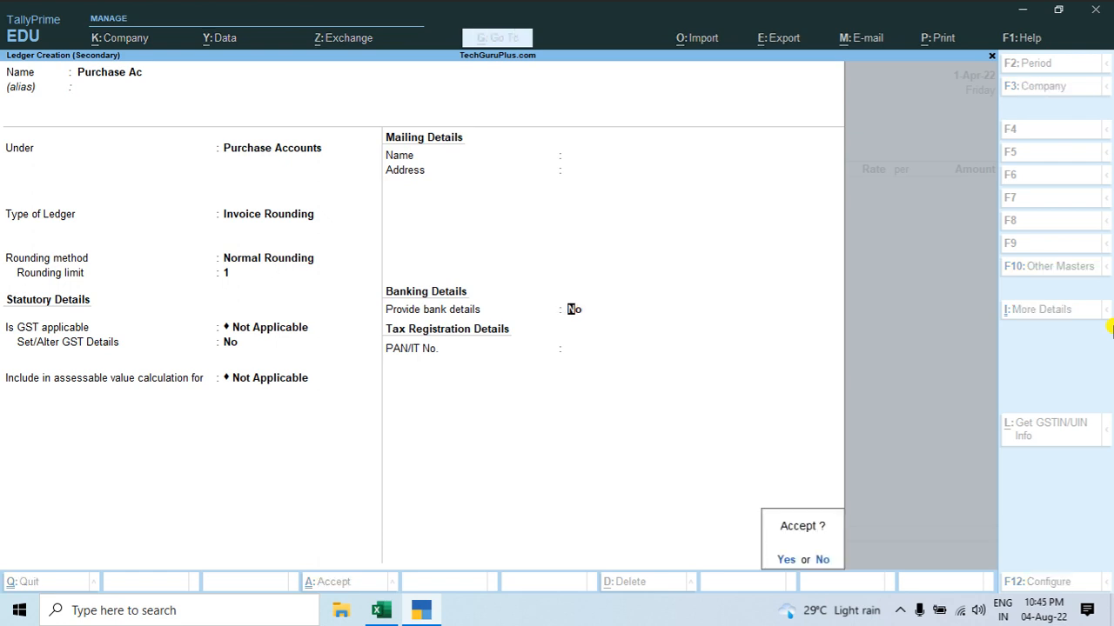
{"action": "key", "text": "Return"}
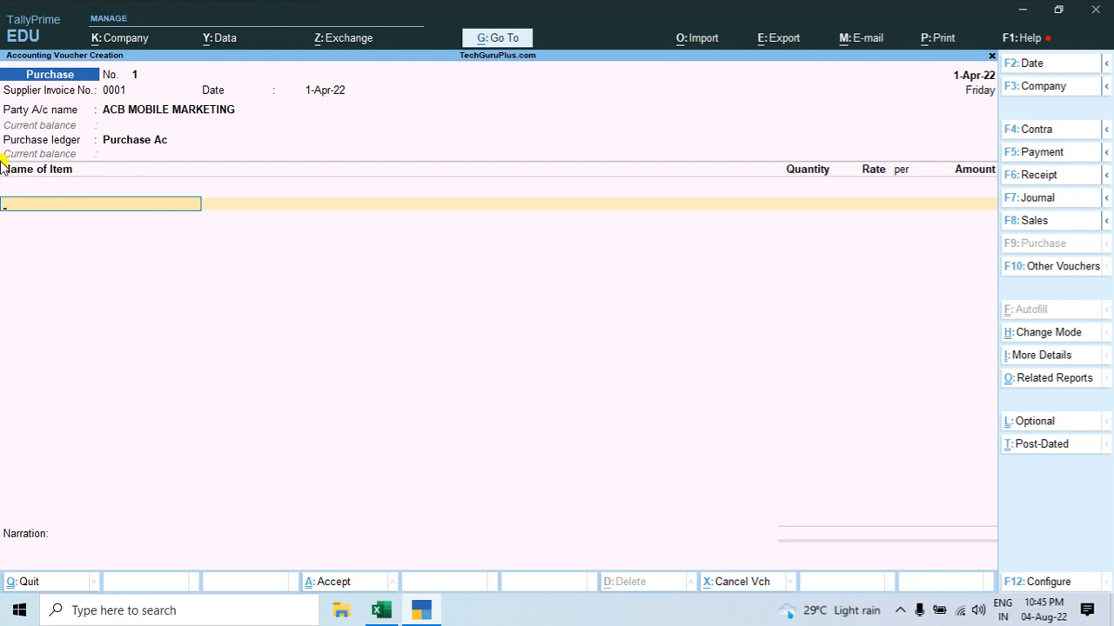
Step: Copy the first item name, NOKIA, from the Excel invoice and return to the Tally purchase voucher
{"action": "key", "text": "alt+Tab"}
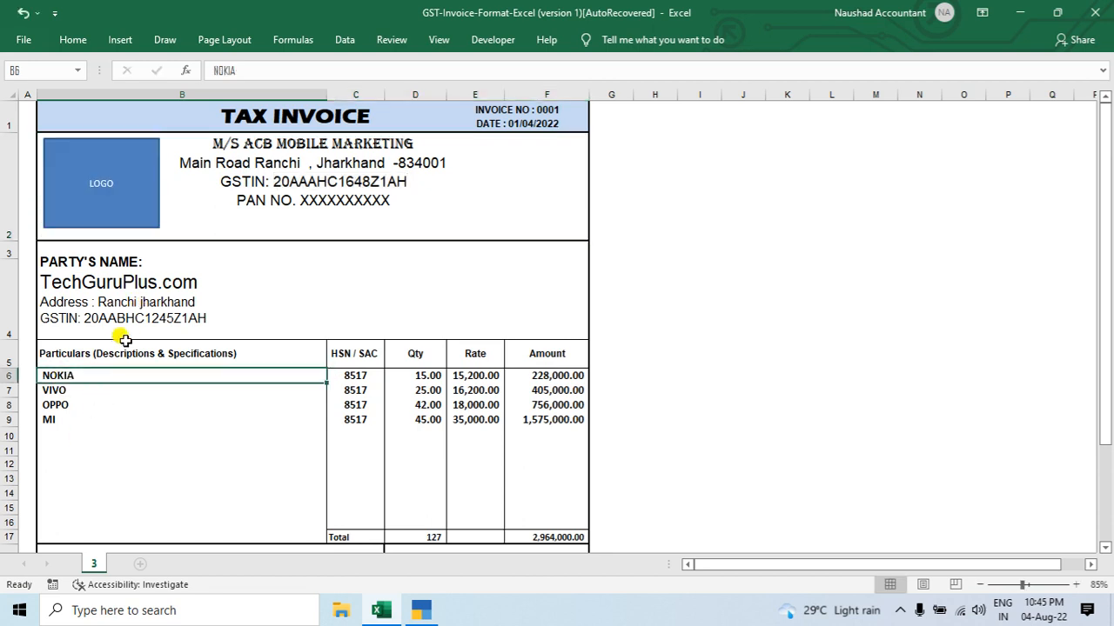
{"action": "double_click", "coordinate": [87, 375]}
{"action": "key", "text": "ctrl+a"}
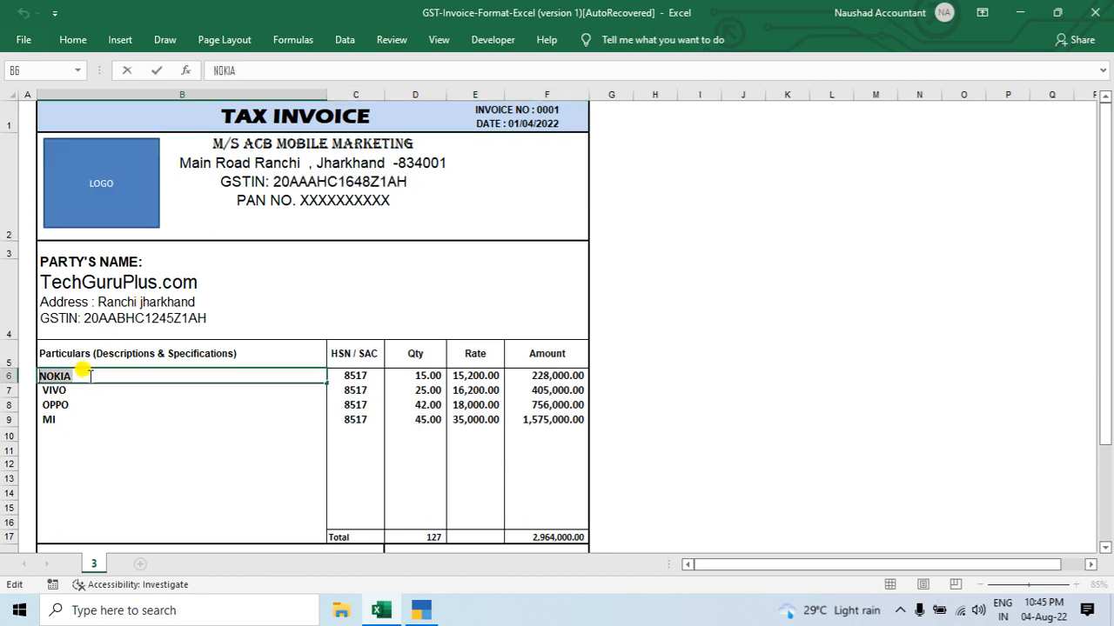
{"action": "key", "text": "alt+Tab"}
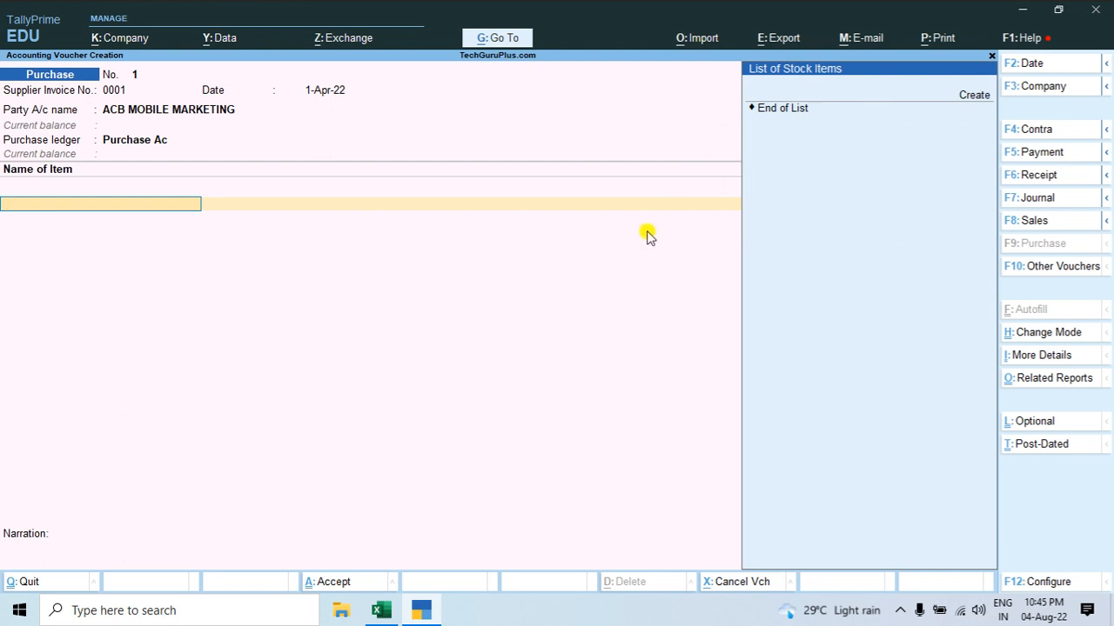
{"action": "key", "text": "ctrl"}
{"action": "key", "text": "alt+c"}
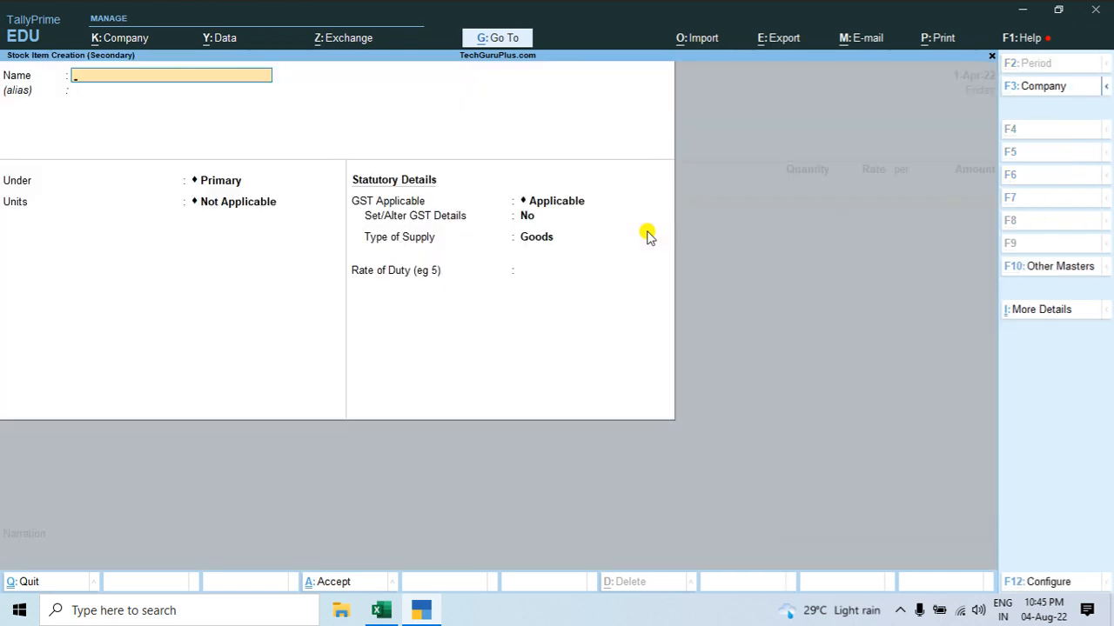
{"action": "key", "text": "Escape"}
{"action": "key", "text": "y"}
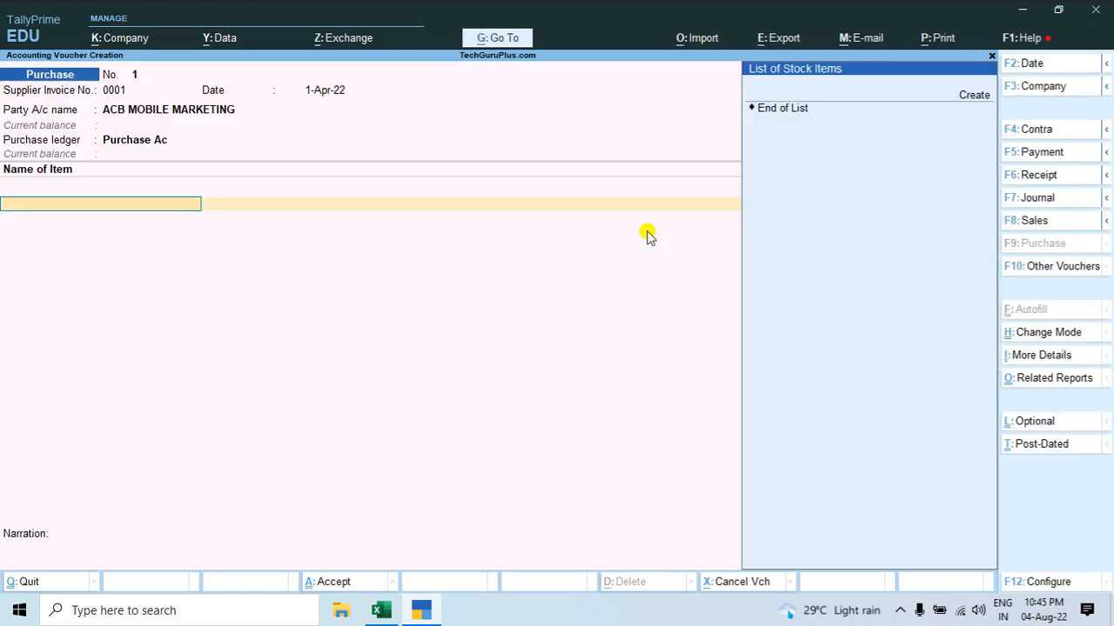
Step: Start a new stock item from the voucher's item line, named NOKIA with no alias
{"action": "left_click", "coordinate": [978, 98]}
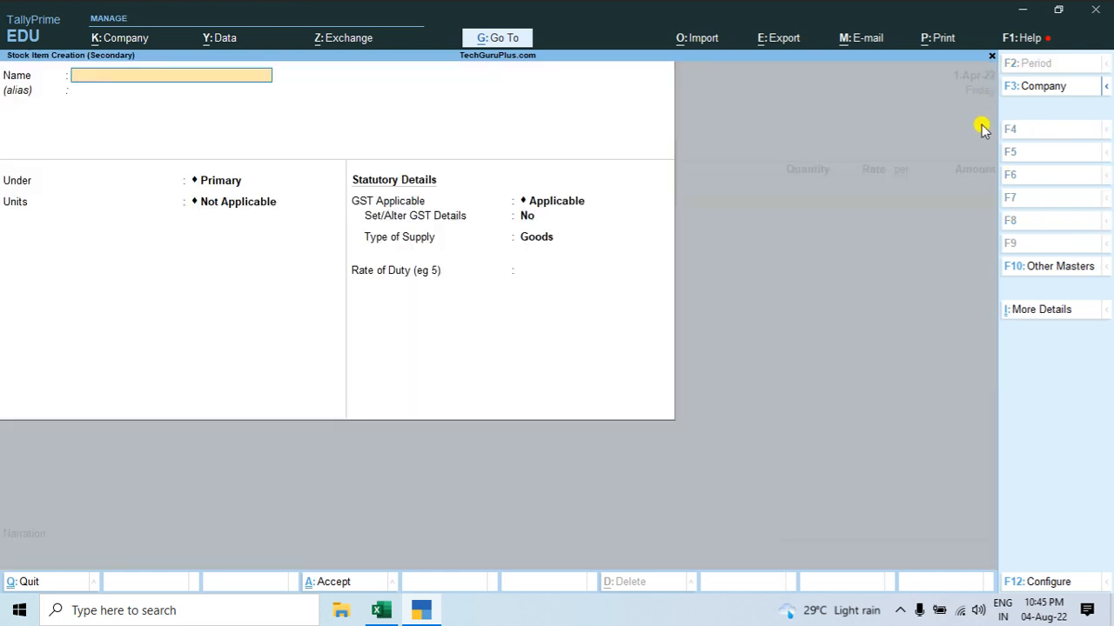
{"action": "type", "text": "NOKIA"}
{"action": "key", "text": "Return"}
{"action": "key", "text": "Return"}
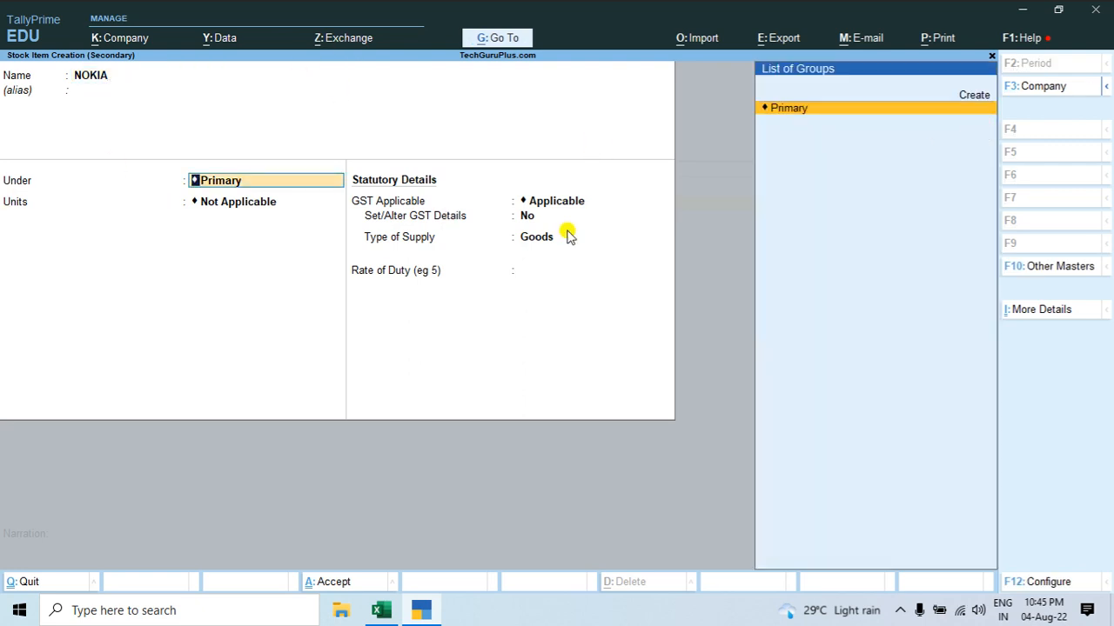
Step: Create a stock group Mobile under Primary for the item, with item quantities added and GST details set to Yes
{"action": "key", "text": "Up"}
{"action": "key", "text": "Return"}
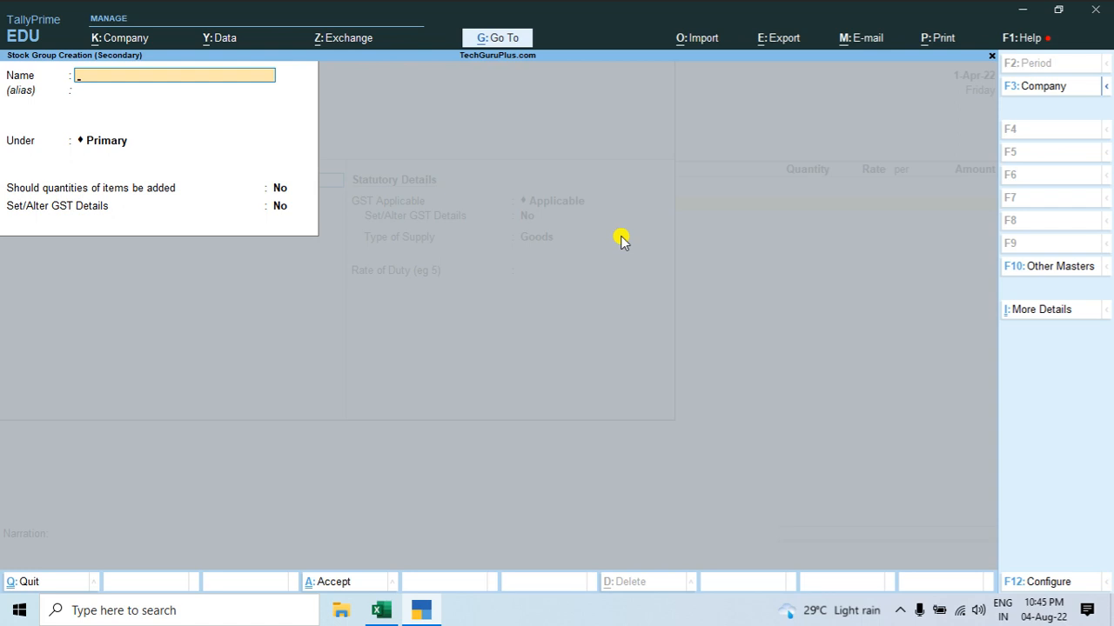
{"action": "type", "text": "Mobiole"}
{"action": "key", "text": "Escape"}
{"action": "type", "text": "Mobile"}
{"action": "key", "text": "Return"}
{"action": "key", "text": "Return"}
{"action": "key", "text": "Return"}
{"action": "key", "text": "y"}
{"action": "key", "text": "y"}
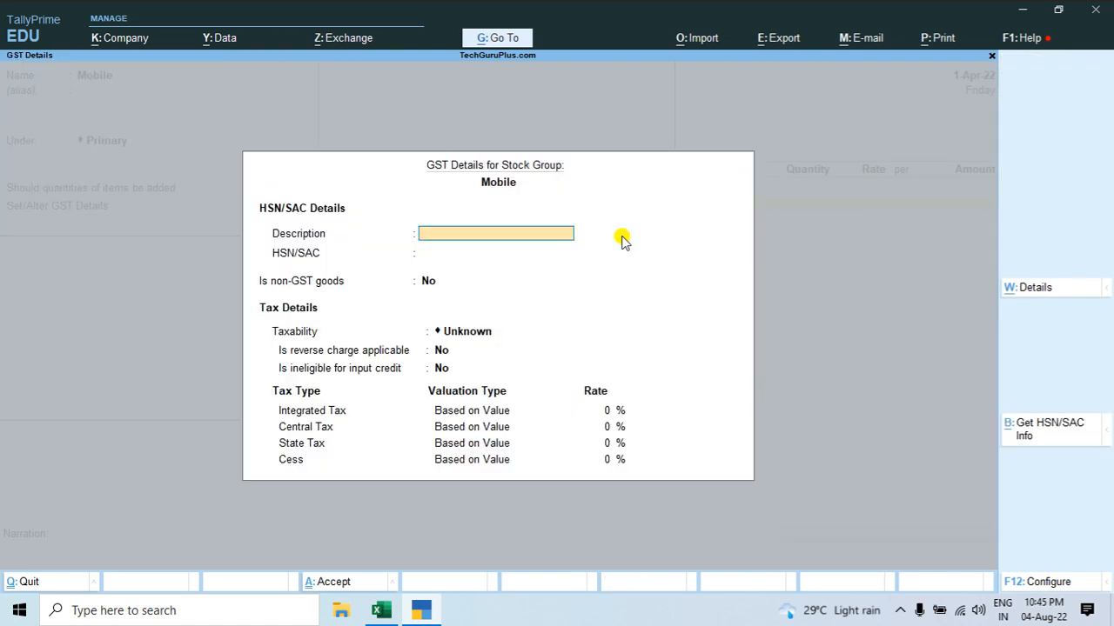
Step: Copy HSN code 8517 from the Excel invoice into the Mobile group's HSN/SAC and keep non-GST goods at No
{"action": "key", "text": "Return"}
{"action": "key", "text": "alt+Tab"}
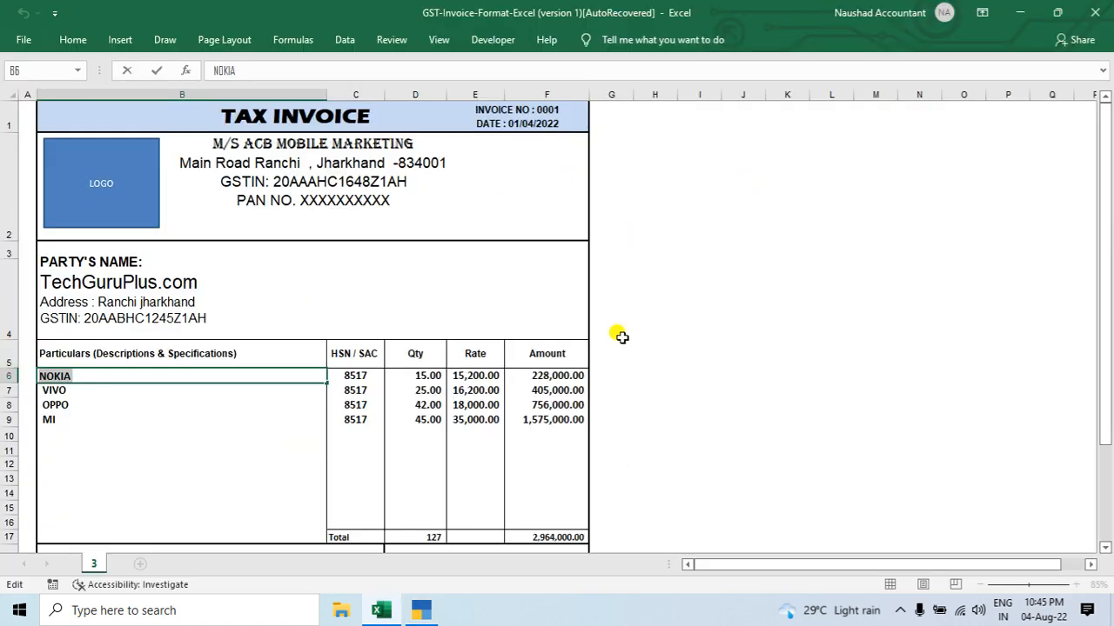
{"action": "left_click", "coordinate": [365, 374]}
{"action": "double_click", "coordinate": [365, 374]}
{"action": "left_click_drag", "start_coordinate": [369, 375], "coordinate": [332, 374]}
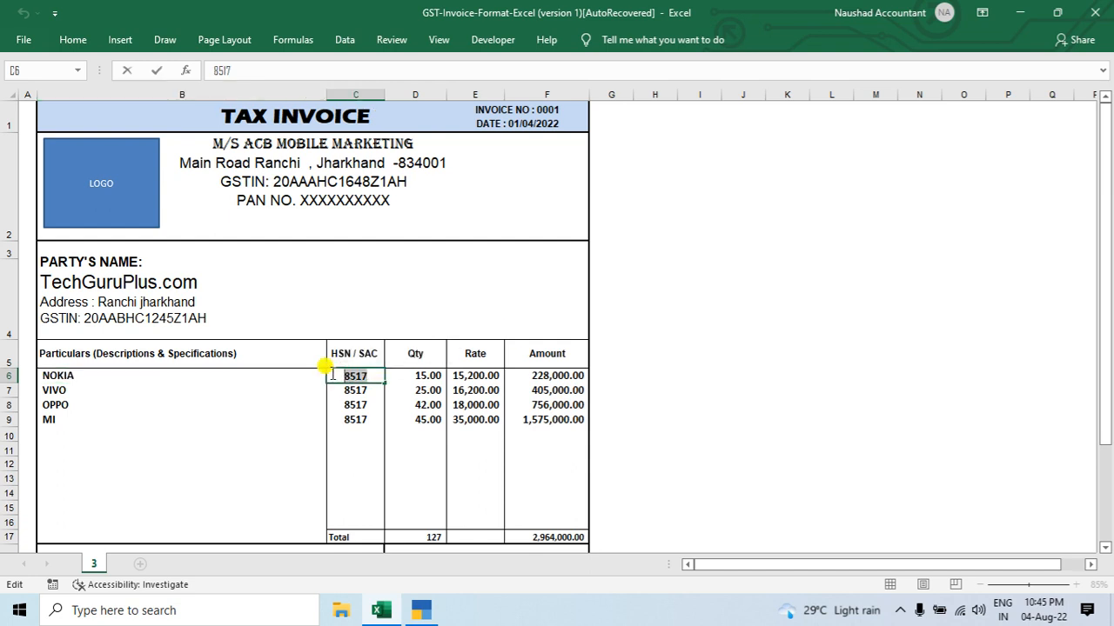
{"action": "key", "text": "ctrl+c"}
{"action": "key", "text": "alt+Tab"}
{"action": "key", "text": "ctrl+v"}
{"action": "key", "text": "Return"}
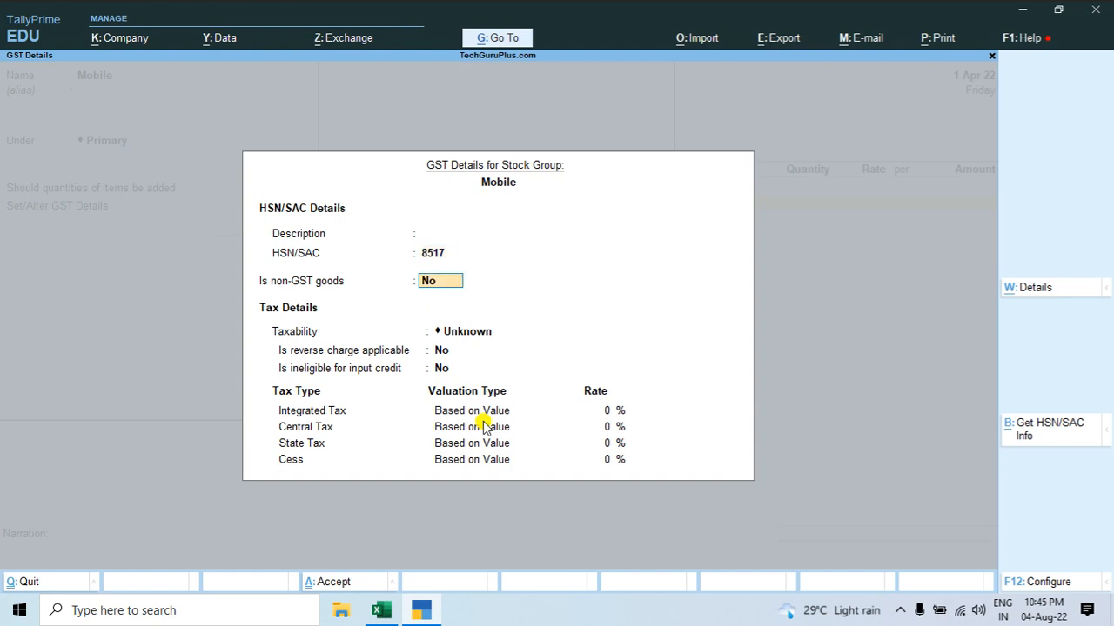
{"action": "key", "text": "Return"}
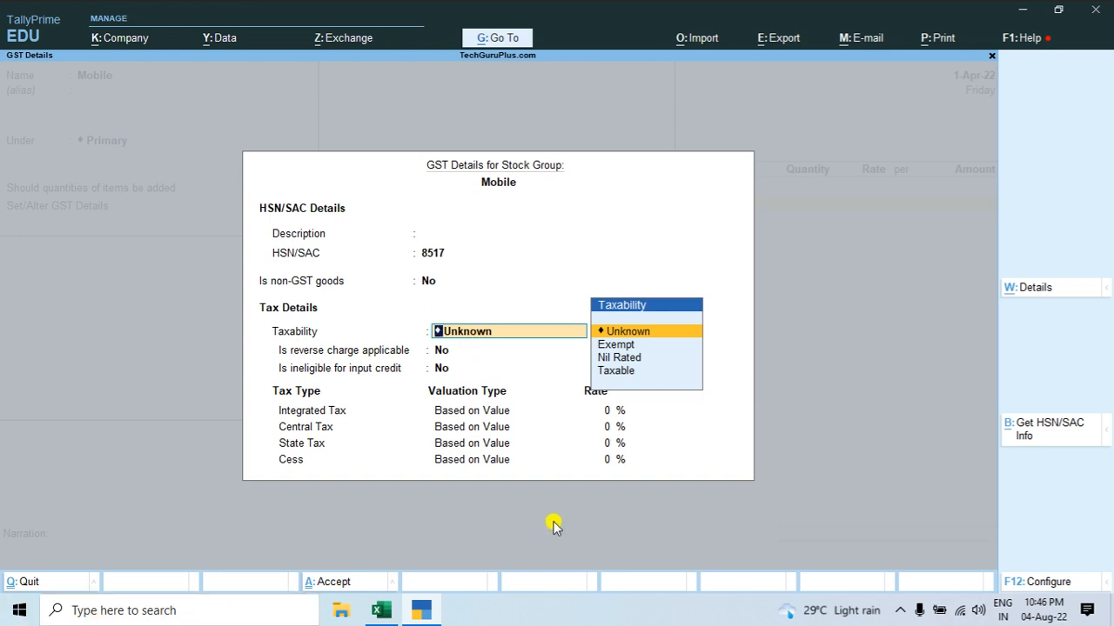
Step: Set the group's taxability to Taxable, keeping reverse charge and ineligible for input credit at No
{"action": "key", "text": "Down"}
{"action": "key", "text": "Down"}
{"action": "key", "text": "Down"}
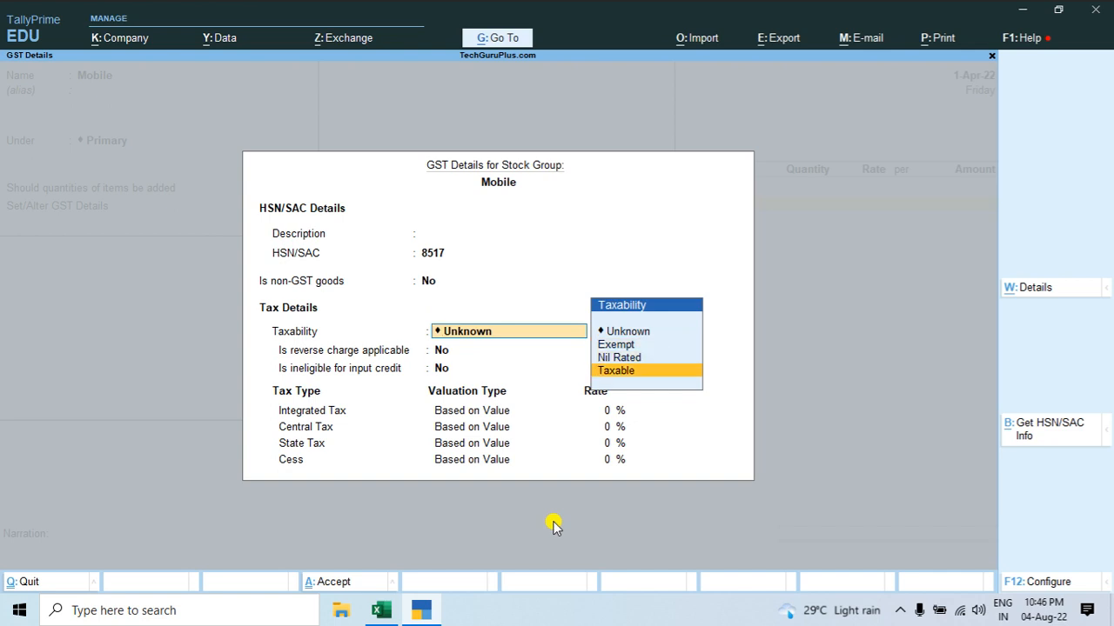
{"action": "key", "text": "Return"}
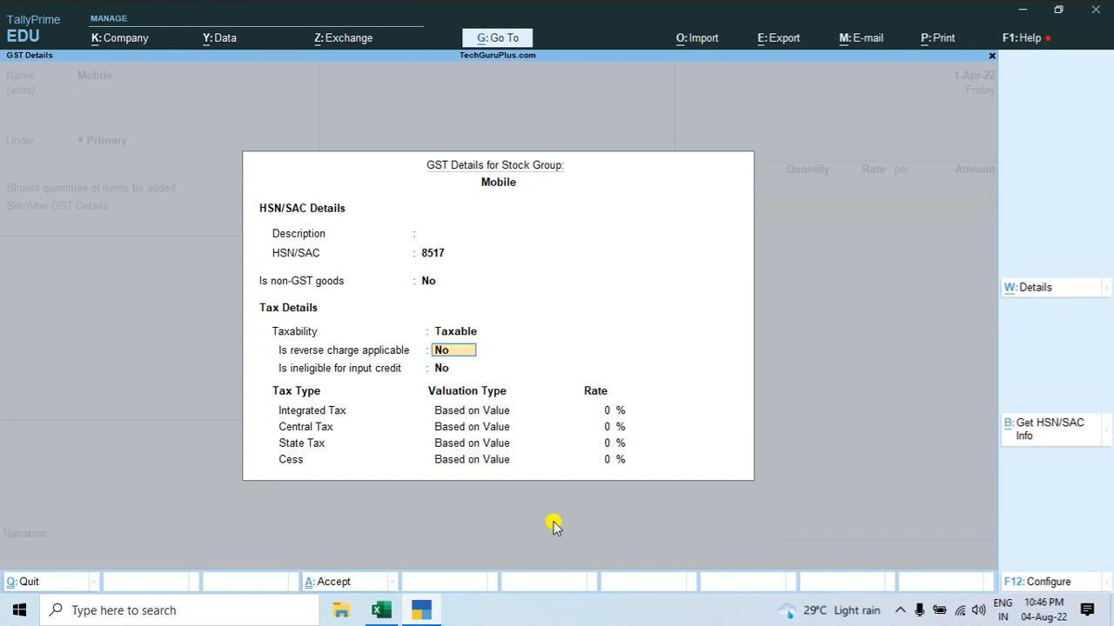
{"action": "key", "text": "Return"}
{"action": "key", "text": "Return"}
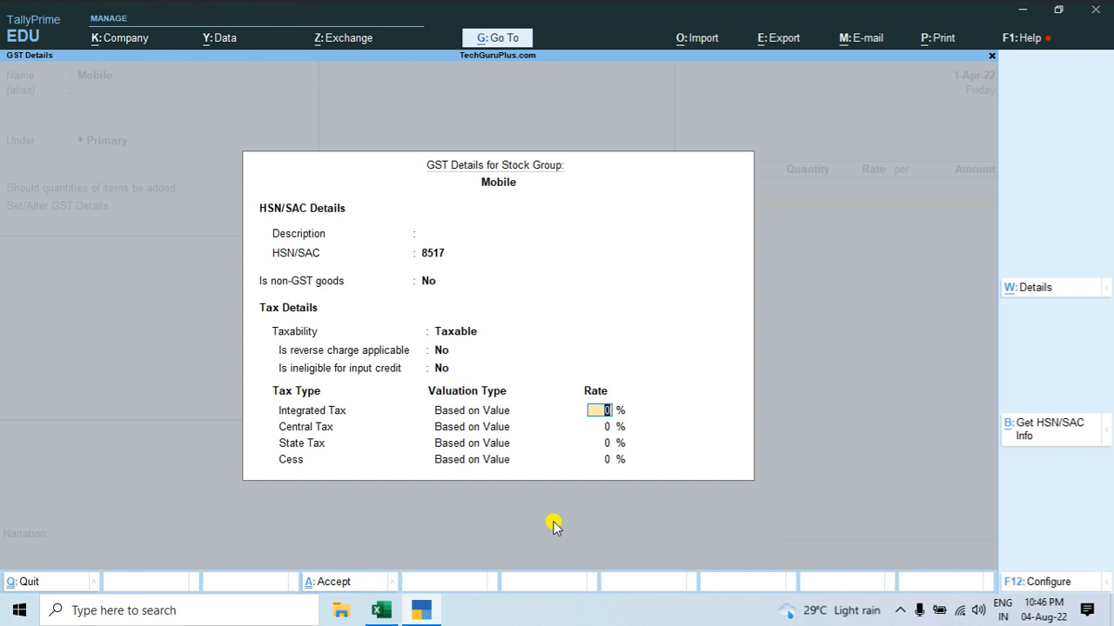
Step: Check the CGST and SGST rates on the Excel invoice, set the Mobile group's integrated tax to 18%, and save the group
{"action": "key", "text": "alt+Tab"}
{"action": "left_click", "coordinate": [471, 482]}
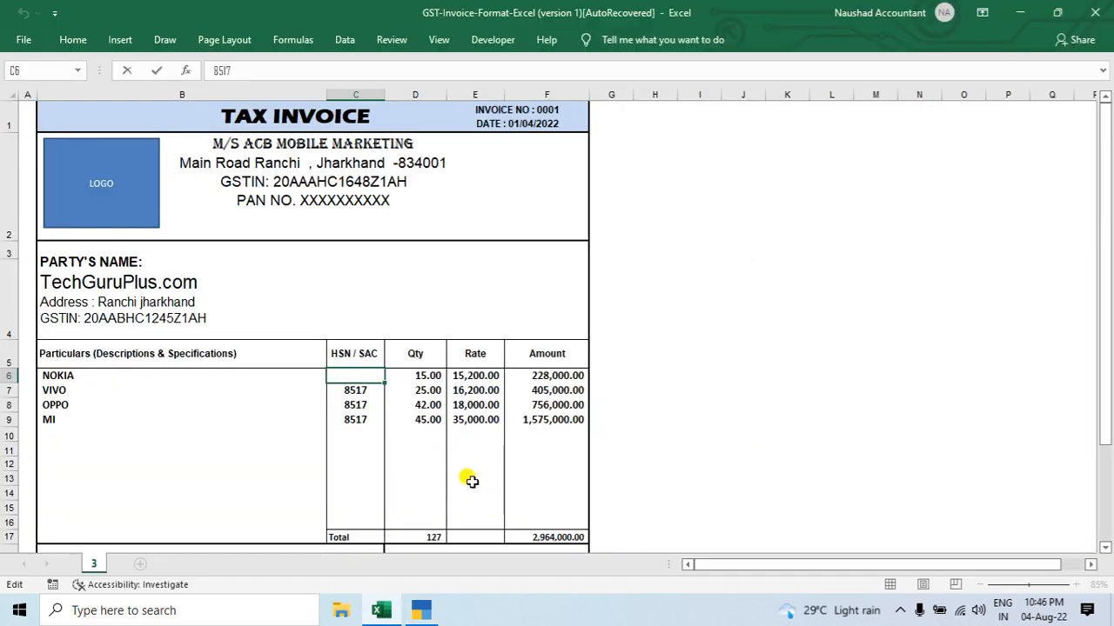
{"action": "scroll", "coordinate": [472, 482], "scroll_direction": "down", "scroll_amount": 2}
{"action": "left_click", "coordinate": [488, 275]}
{"action": "left_click", "coordinate": [484, 298]}
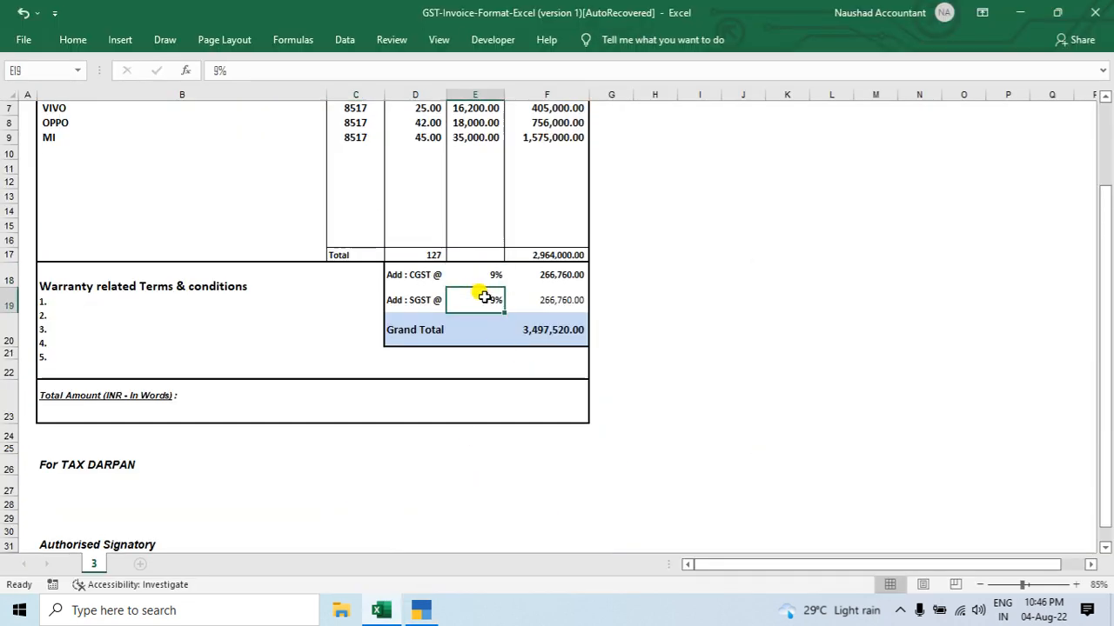
{"action": "left_click", "coordinate": [481, 269]}
{"action": "key", "text": "alt+Tab"}
{"action": "type", "text": "18"}
{"action": "key", "text": "Return"}
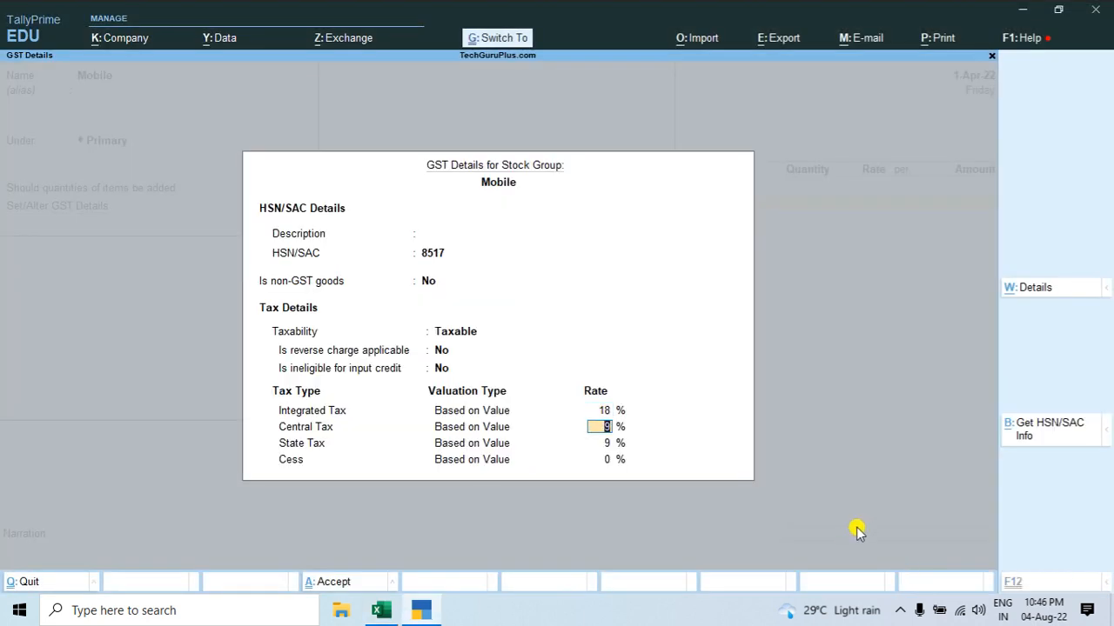
{"action": "key", "text": "ctrl+a"}
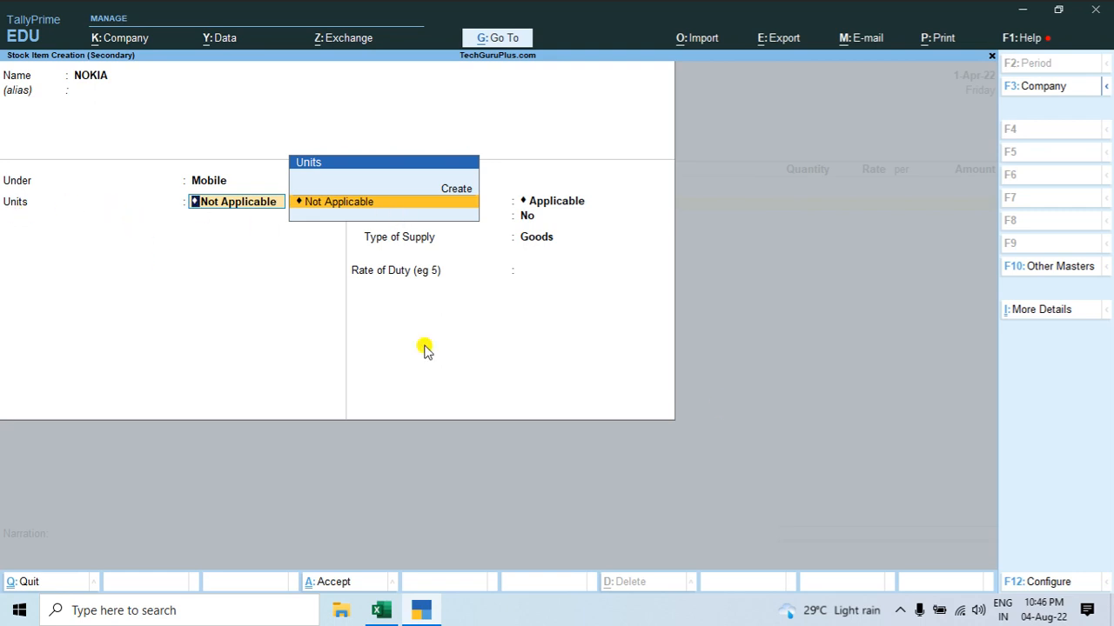
Step: Review the item lines on the Excel invoice and start a simple unit for NOKIA with symbol pcs and UQC PCS-PIECES
{"action": "key", "text": "alt+Tab"}
{"action": "scroll", "coordinate": [721, 406], "scroll_direction": "up", "scroll_amount": 3}
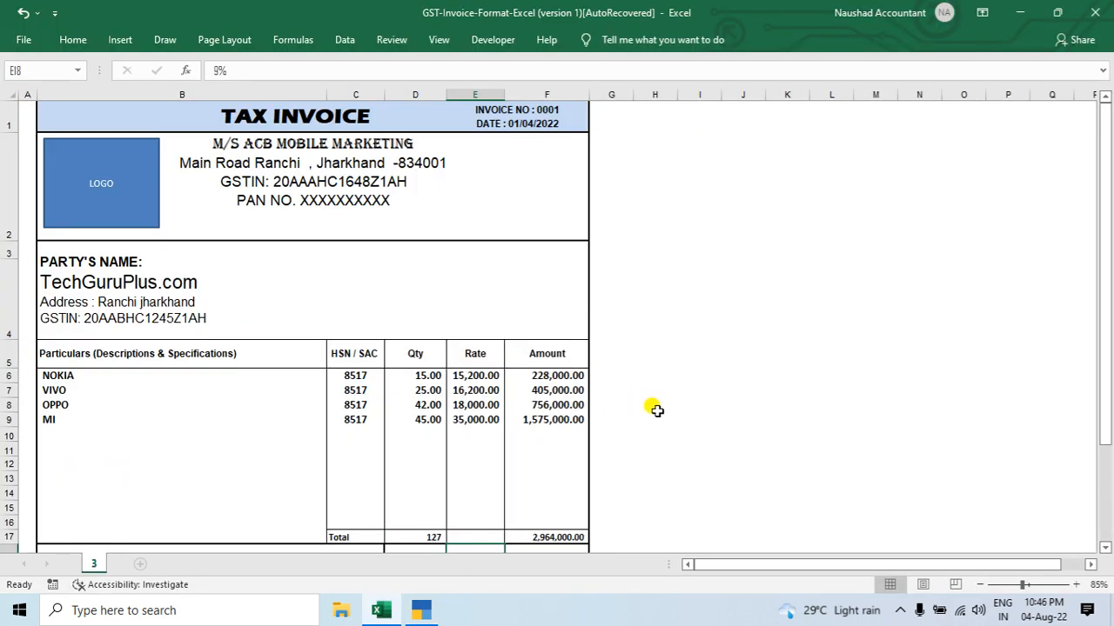
{"action": "left_click", "coordinate": [696, 420]}
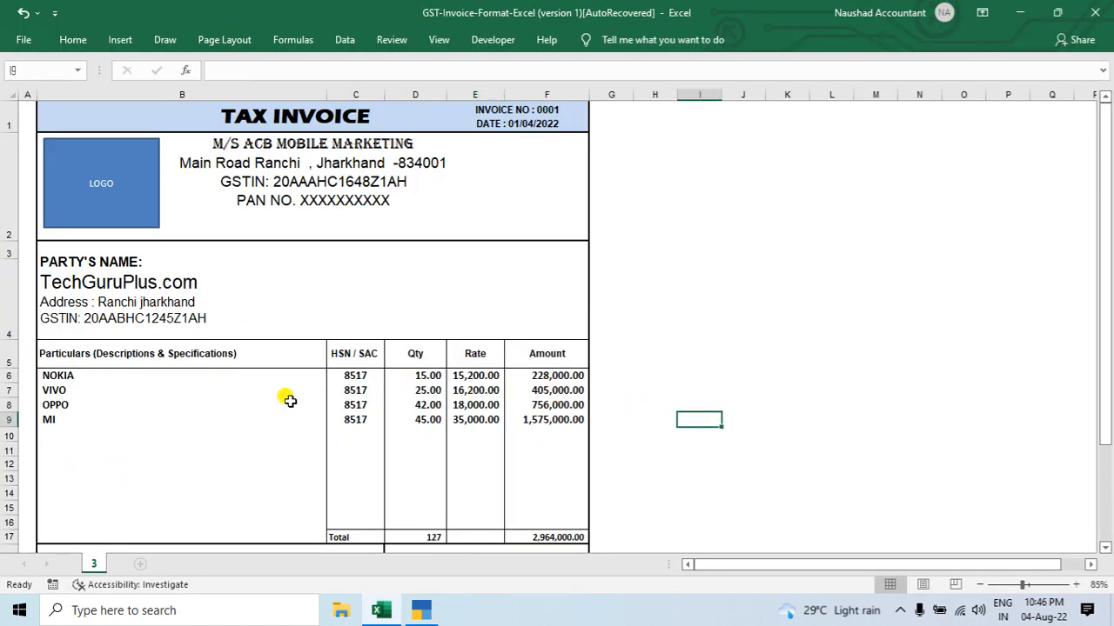
{"action": "key", "text": "alt+Tab"}
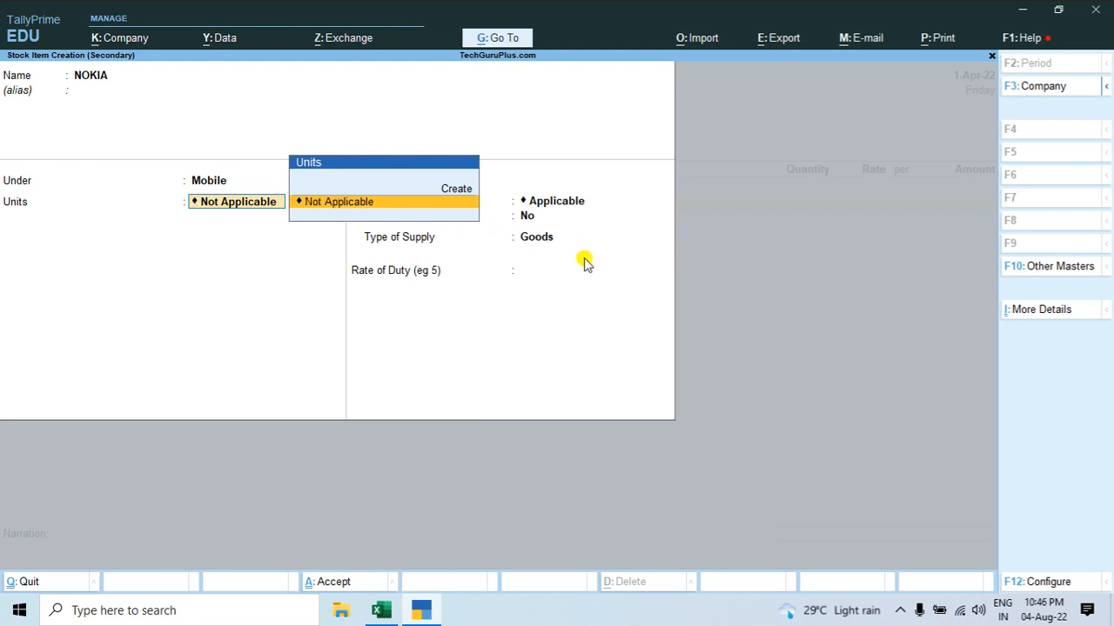
{"action": "key", "text": "Up"}
{"action": "key", "text": "Return"}
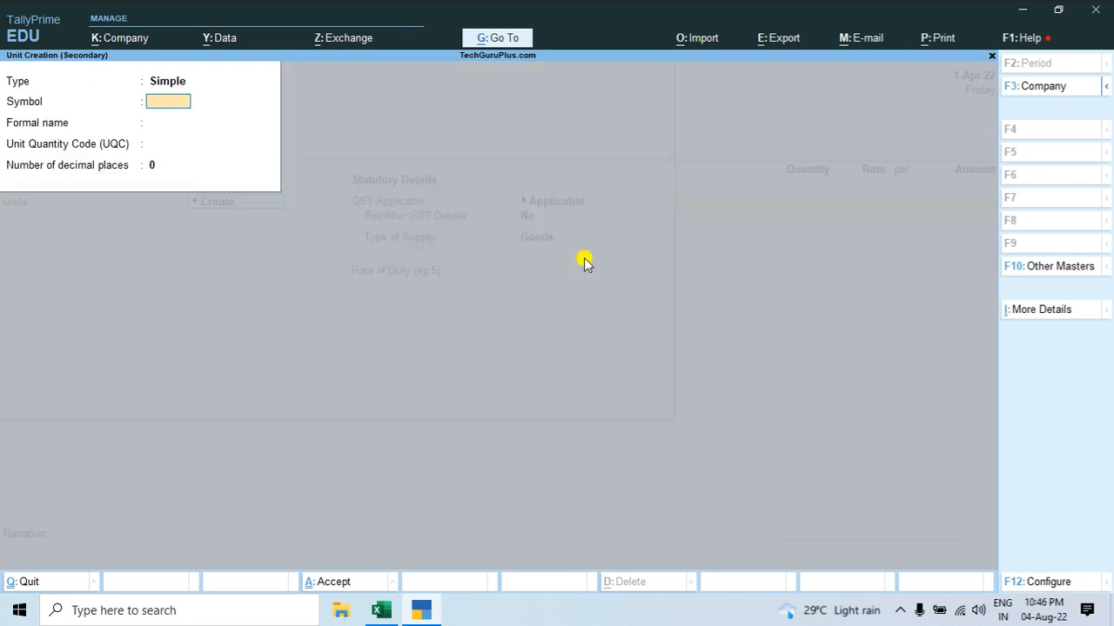
{"action": "type", "text": "pcs"}
{"action": "key", "text": "Return"}
{"action": "key", "text": "Return"}
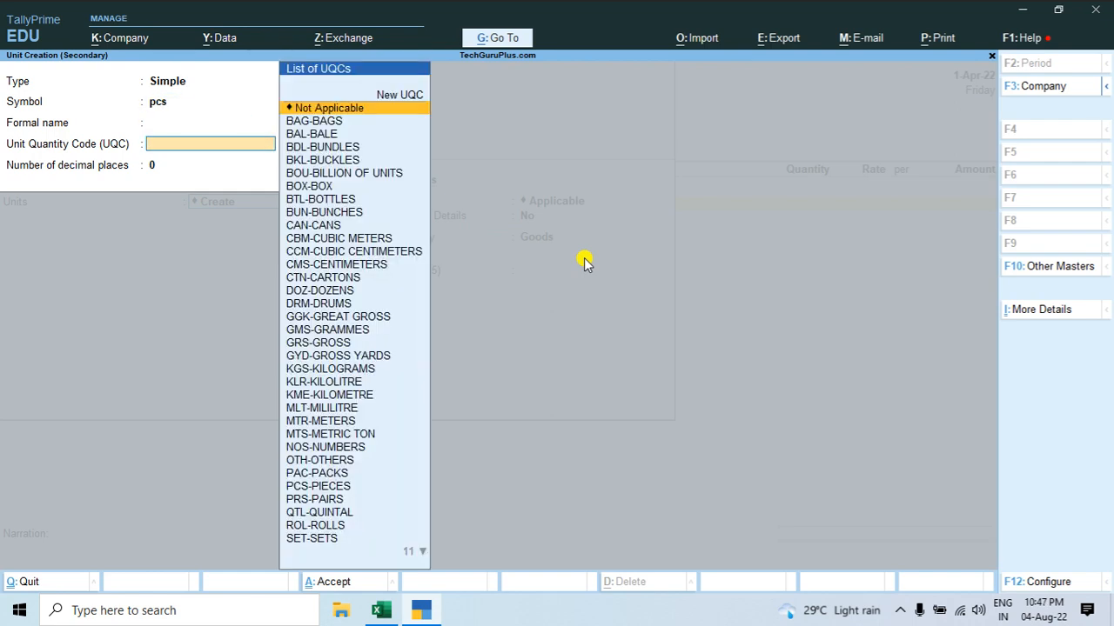
{"action": "type", "text": "pc"}
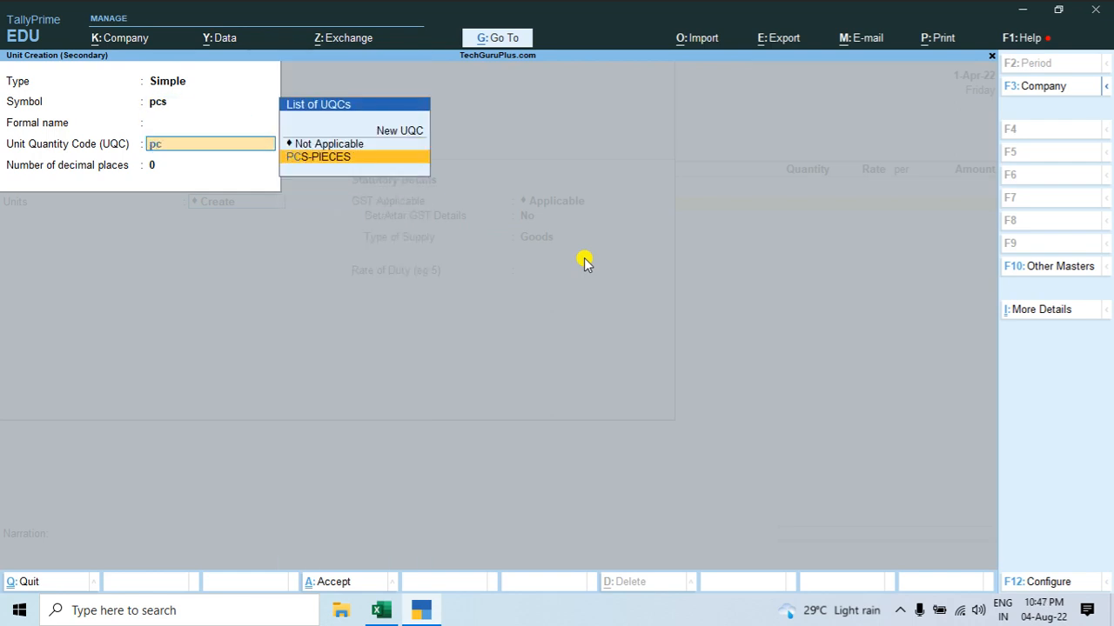
{"action": "key", "text": "Return"}
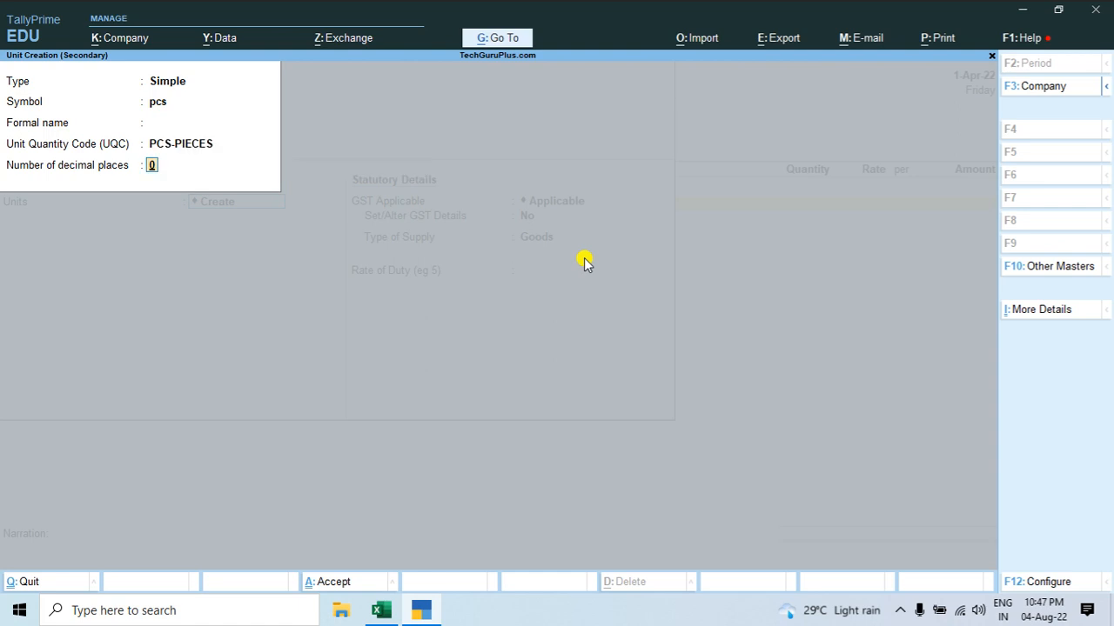
Step: Try to save the pcs unit with the formal name PCS-PIECES and 0 decimal places
{"action": "key", "text": "BackSpace"}
{"action": "key", "text": "BackSpace"}
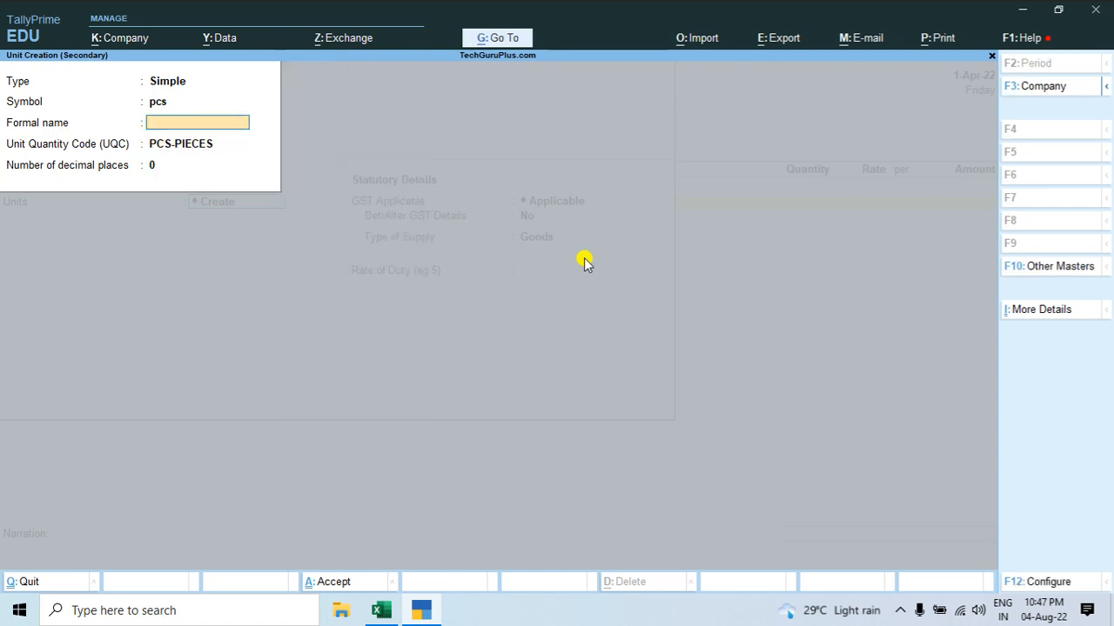
{"action": "key", "text": "Return"}
{"action": "key", "text": "Return"}
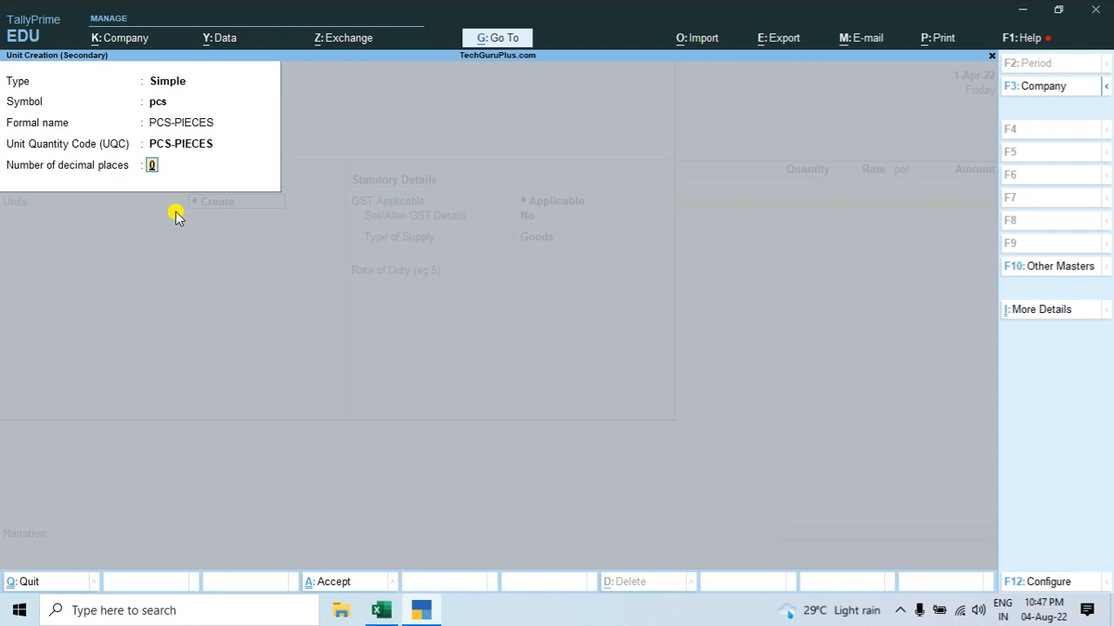
{"action": "key", "text": "Return"}
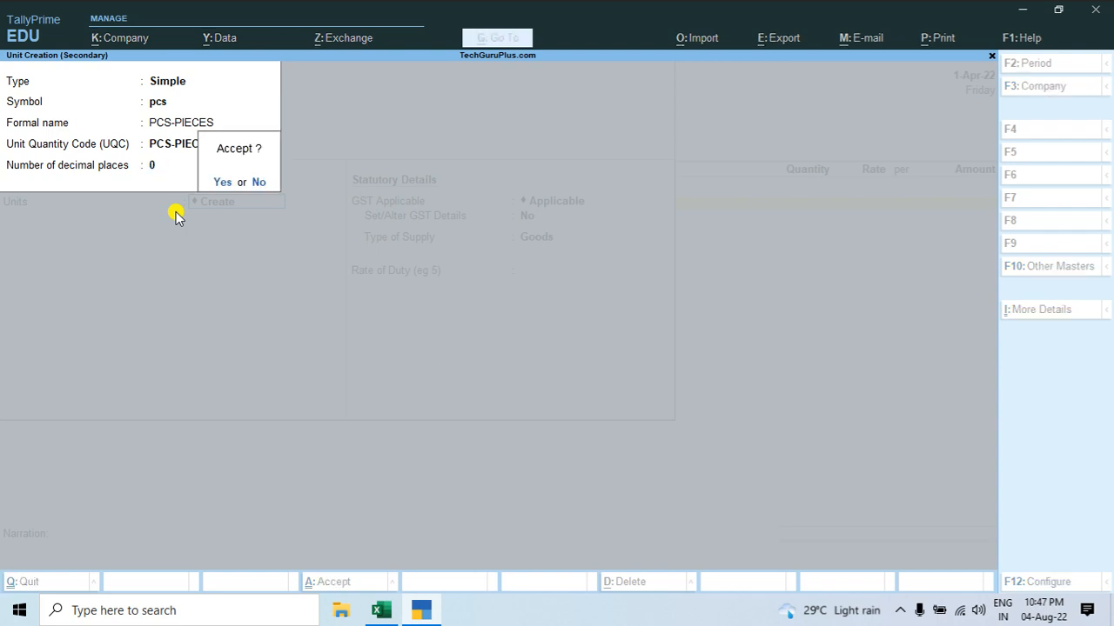
{"action": "key", "text": "Return"}
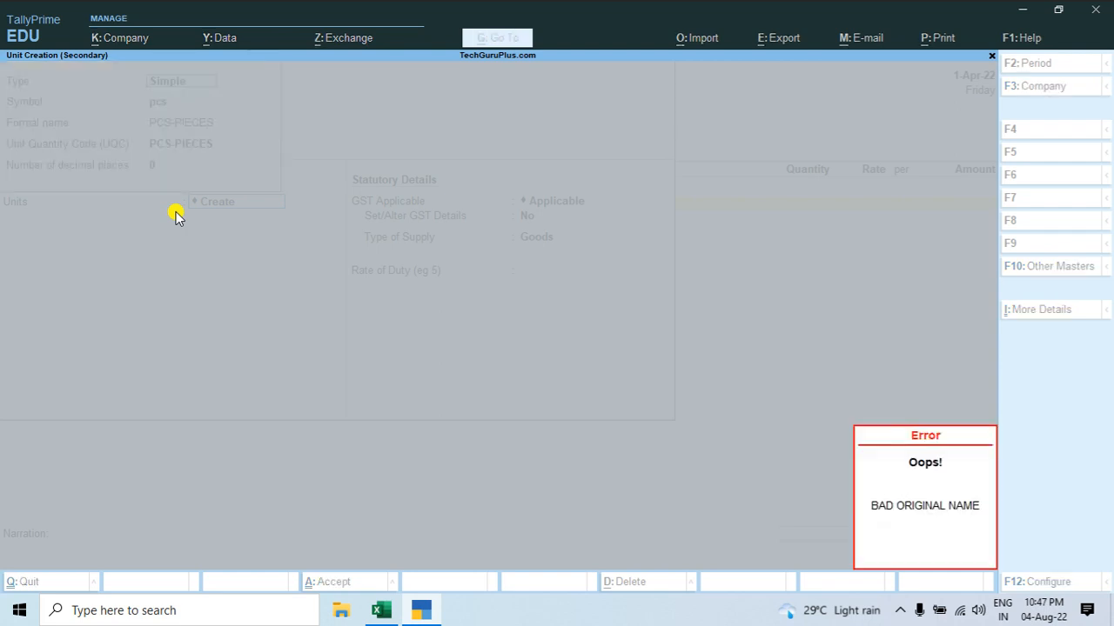
{"action": "key", "text": "Return"}
Step: Clear the unit's formal name, save the pcs unit, and keep GST as Applicable for the NOKIA item
{"action": "key", "text": "Return"}
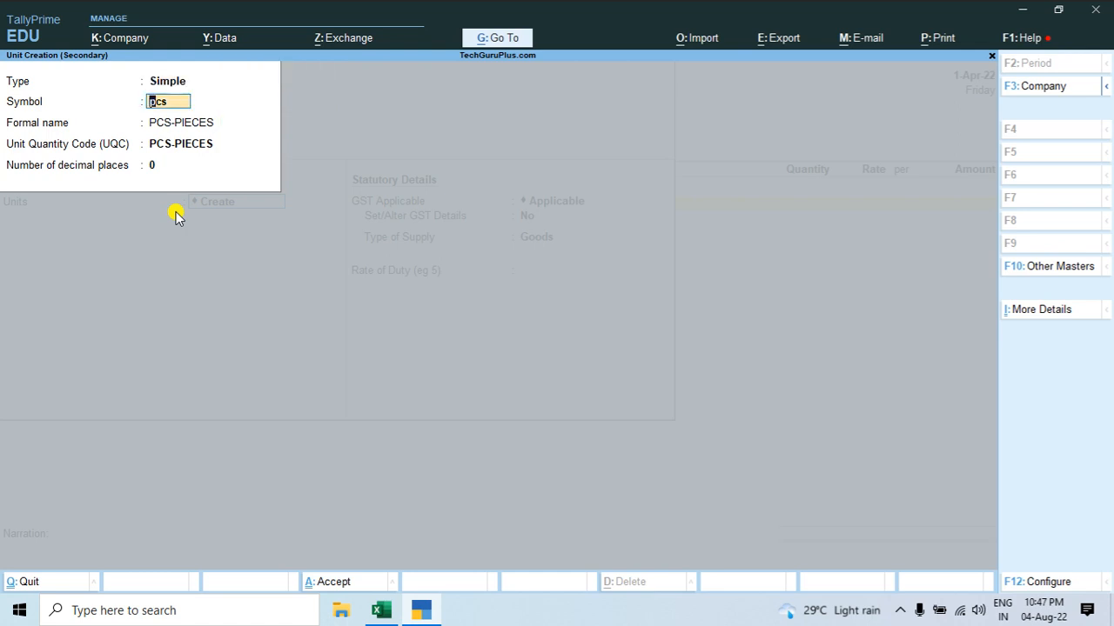
{"action": "key", "text": "Return"}
{"action": "key", "text": "space"}
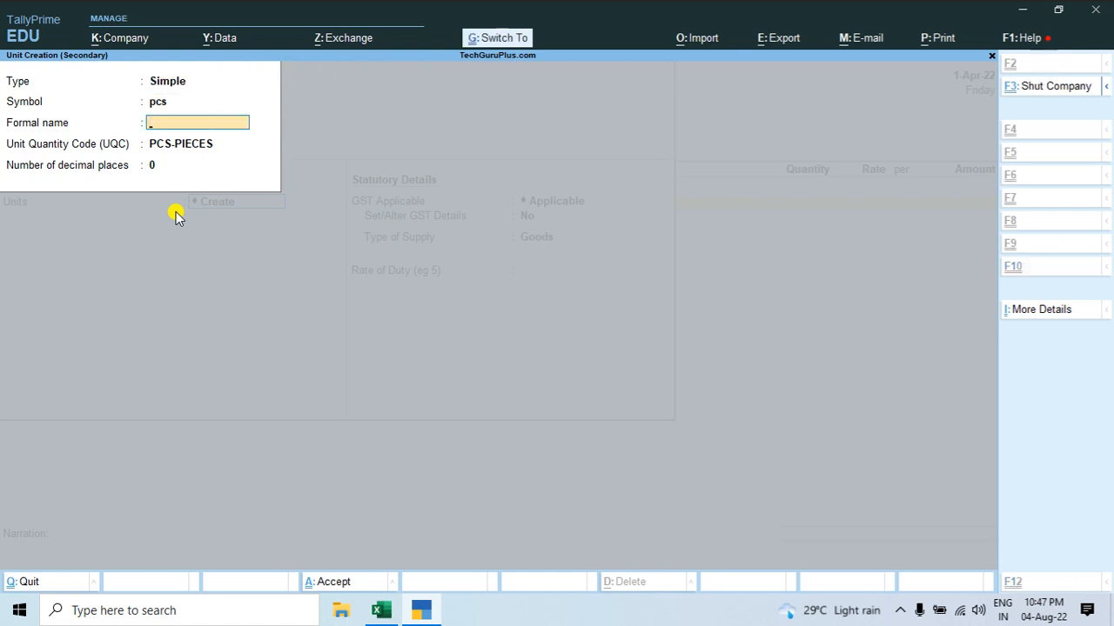
{"action": "key", "text": "ctrl+a"}
{"action": "key", "text": "Return"}
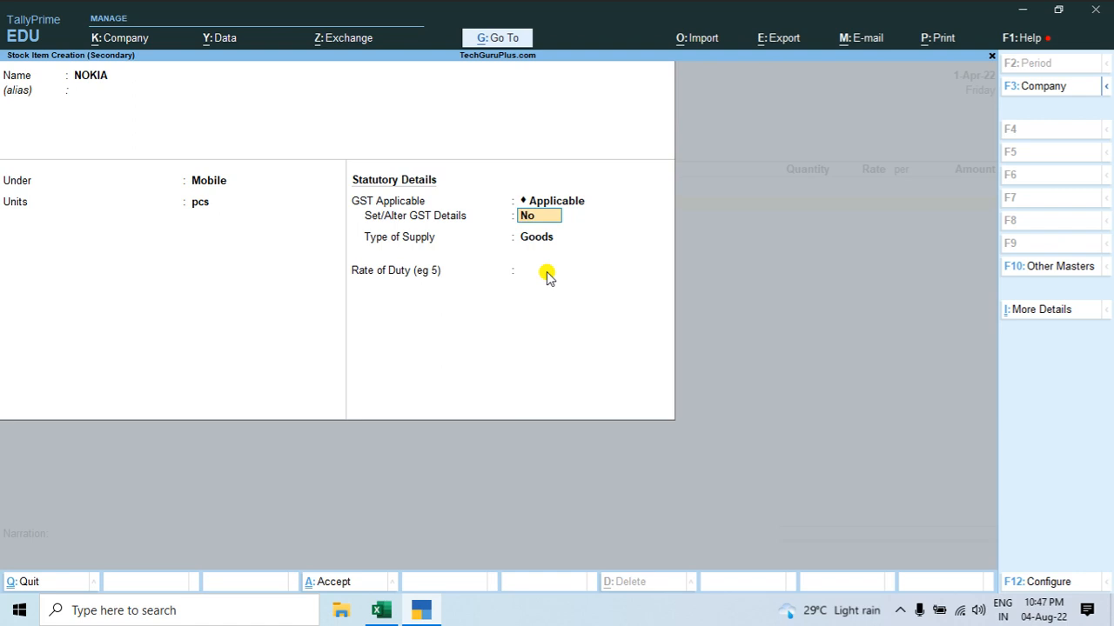
Step: Turn on GST details for NOKIA and enter the invoice's HSN/SAC 8517, keeping non-GST goods at No and calculation On Value
{"action": "key", "text": "y"}
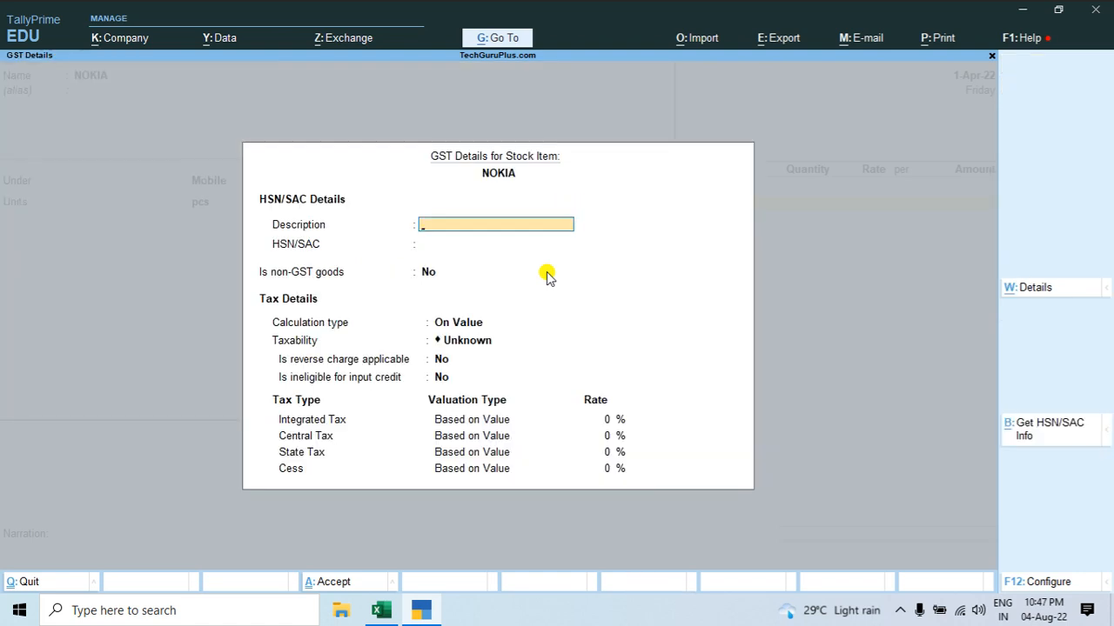
{"action": "key", "text": "Return"}
{"action": "key", "text": "alt+Tab"}
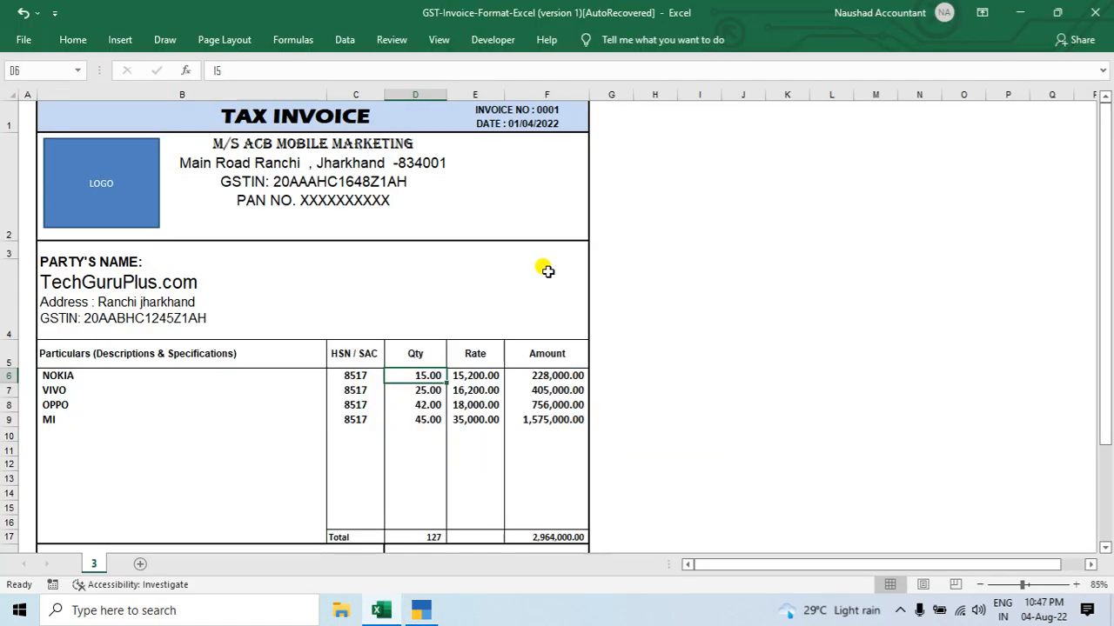
{"action": "left_click", "coordinate": [355, 375]}
{"action": "key", "text": "alt+Tab"}
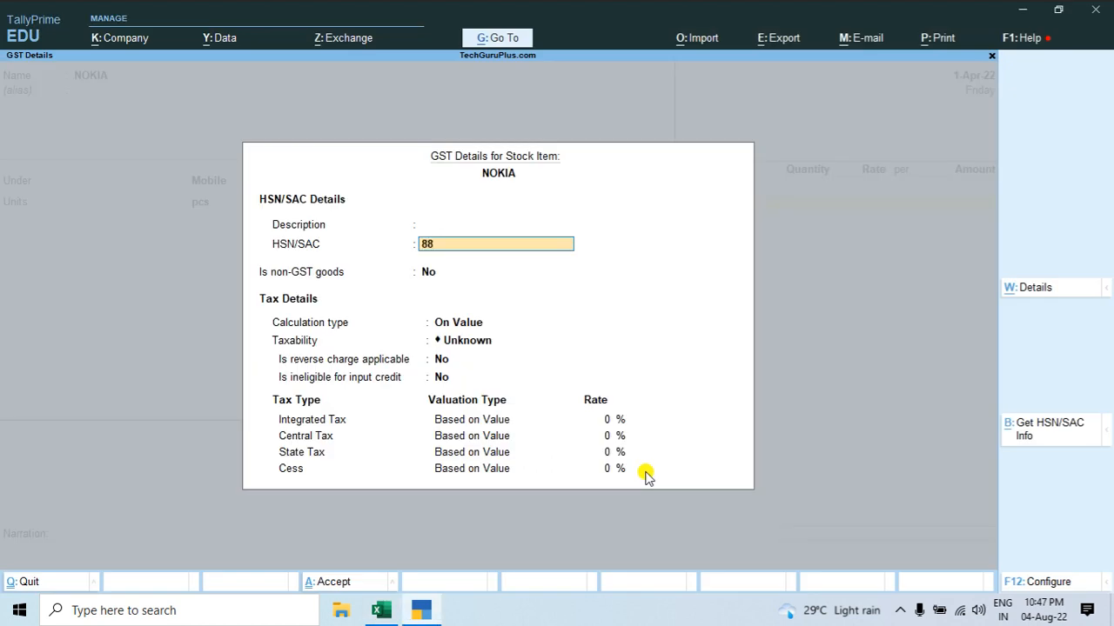
{"action": "key", "text": "BackSpace"}
{"action": "key", "text": "BackSpace"}
{"action": "key", "text": "BackSpace"}
{"action": "type", "text": "8517"}
{"action": "key", "text": "Return"}
{"action": "key", "text": "Return"}
Step: Set NOKIA's taxability to Taxable and integrated tax to 18%, keep reverse charge and ineligible credit at No, and save the item
{"action": "key", "text": "Return"}
{"action": "key", "text": "Down"}
{"action": "key", "text": "Down"}
{"action": "key", "text": "Down"}
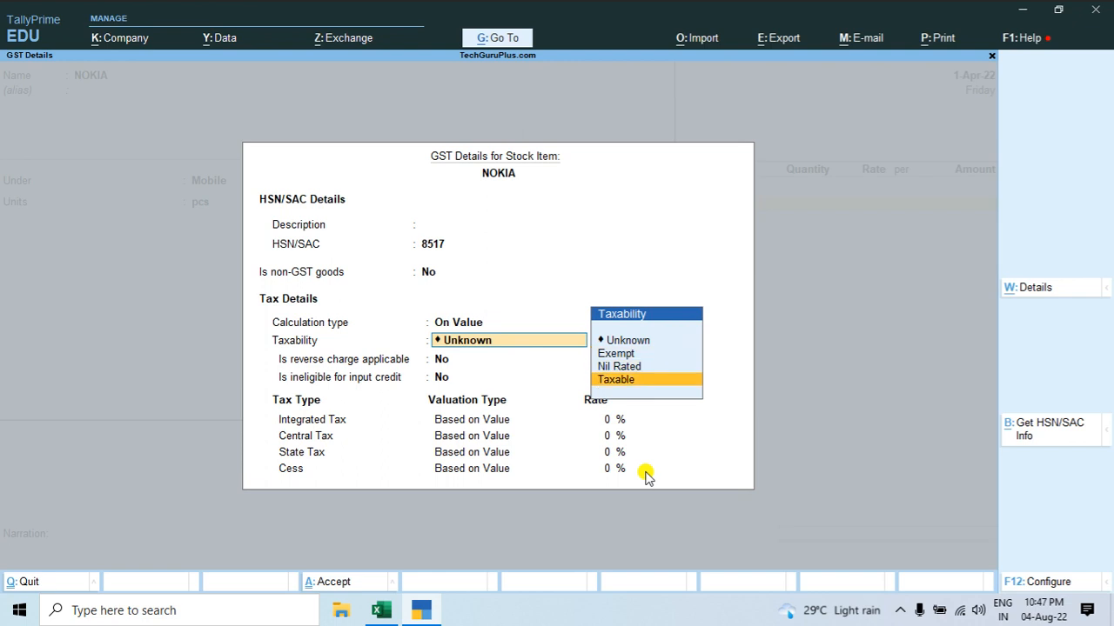
{"action": "key", "text": "Return"}
{"action": "key", "text": "Return"}
{"action": "key", "text": "Return"}
{"action": "type", "text": "18"}
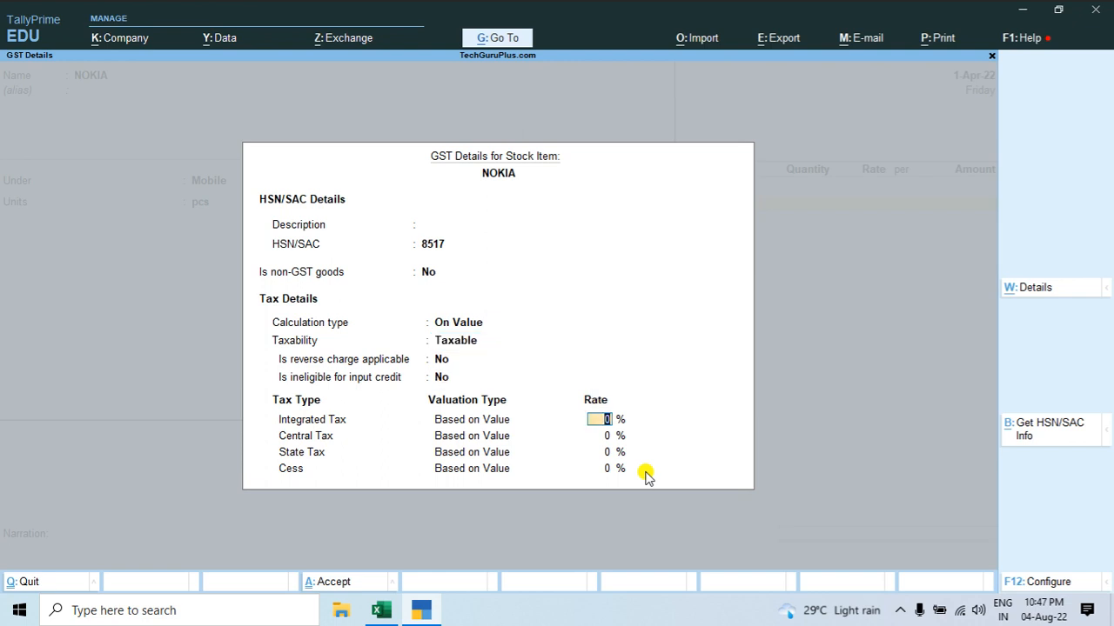
{"action": "key", "text": "Return"}
{"action": "key", "text": "ctrl+a"}
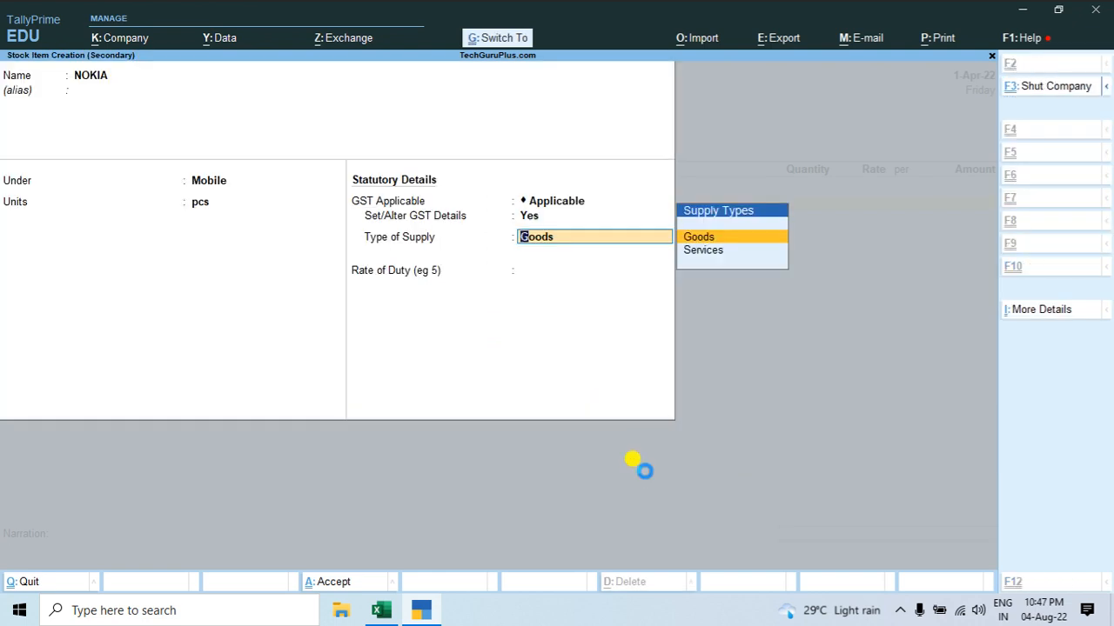
{"action": "key", "text": "ctrl+a"}
Step: Reopen the NOKIA stock item from the voucher, check its GST details, and save it again
{"action": "key", "text": "BackSpace"}
{"action": "key", "text": "ctrl+Return"}
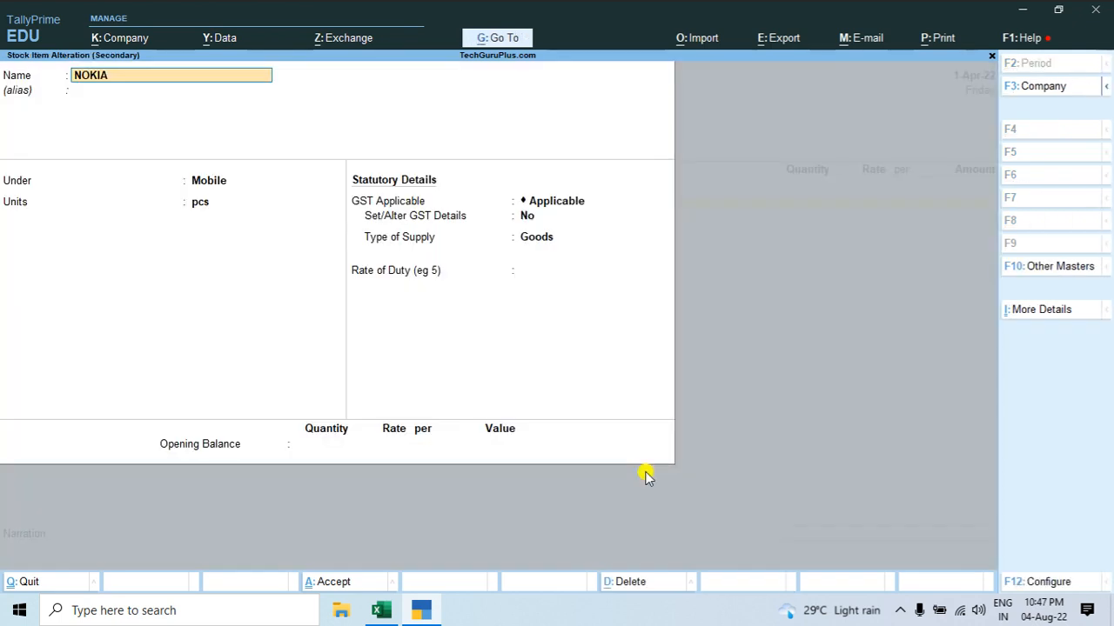
{"action": "left_click", "coordinate": [540, 237]}
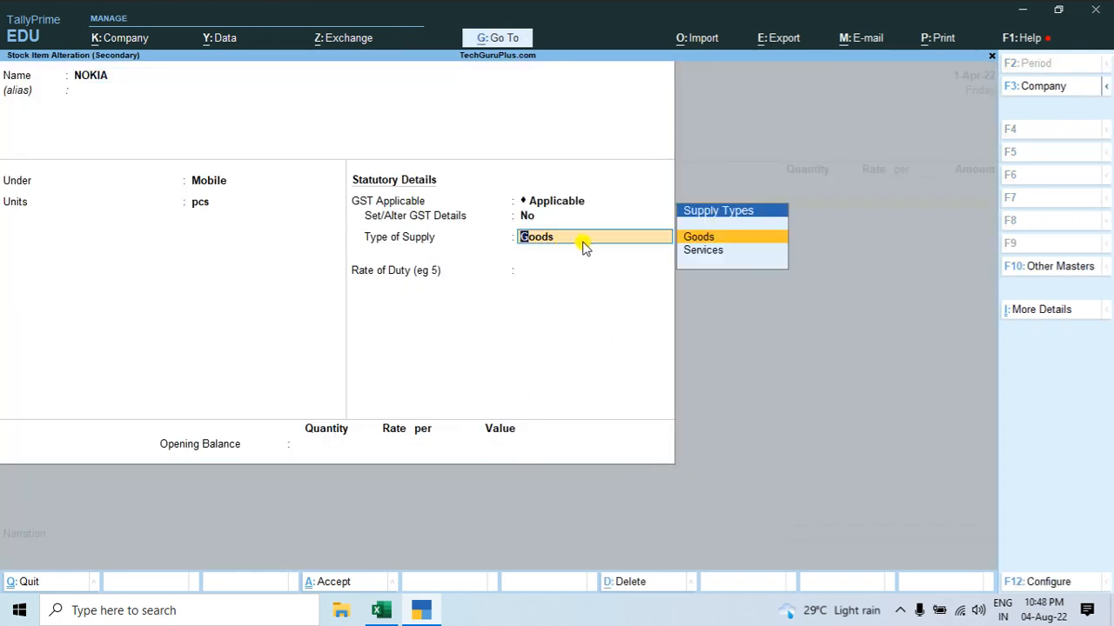
{"action": "key", "text": "BackSpace"}
{"action": "key", "text": "y"}
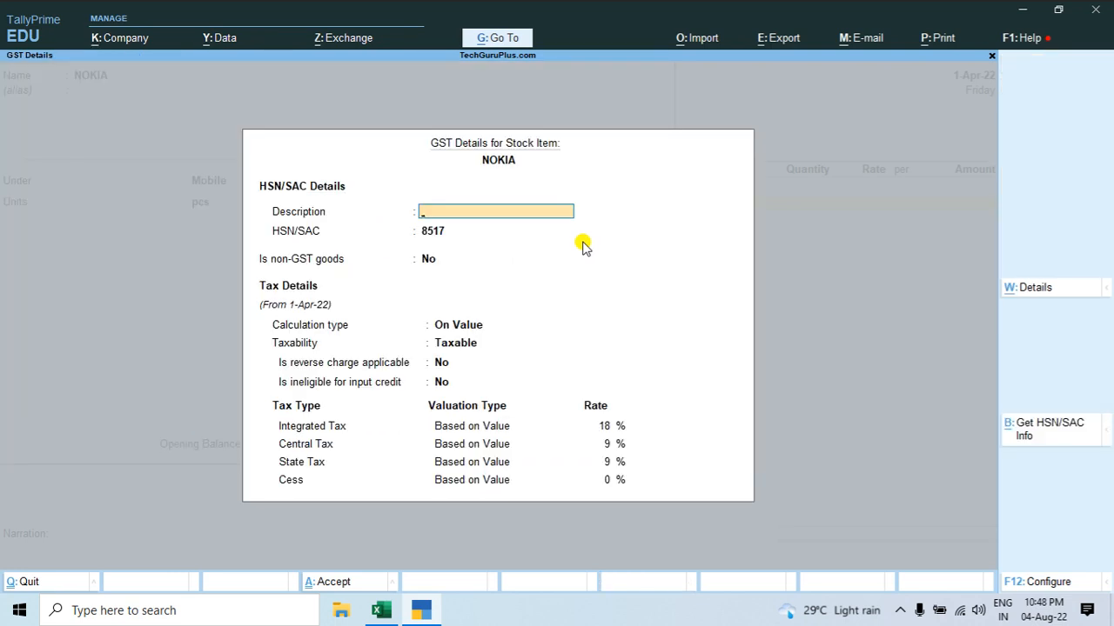
{"action": "key", "text": "ctrl"}
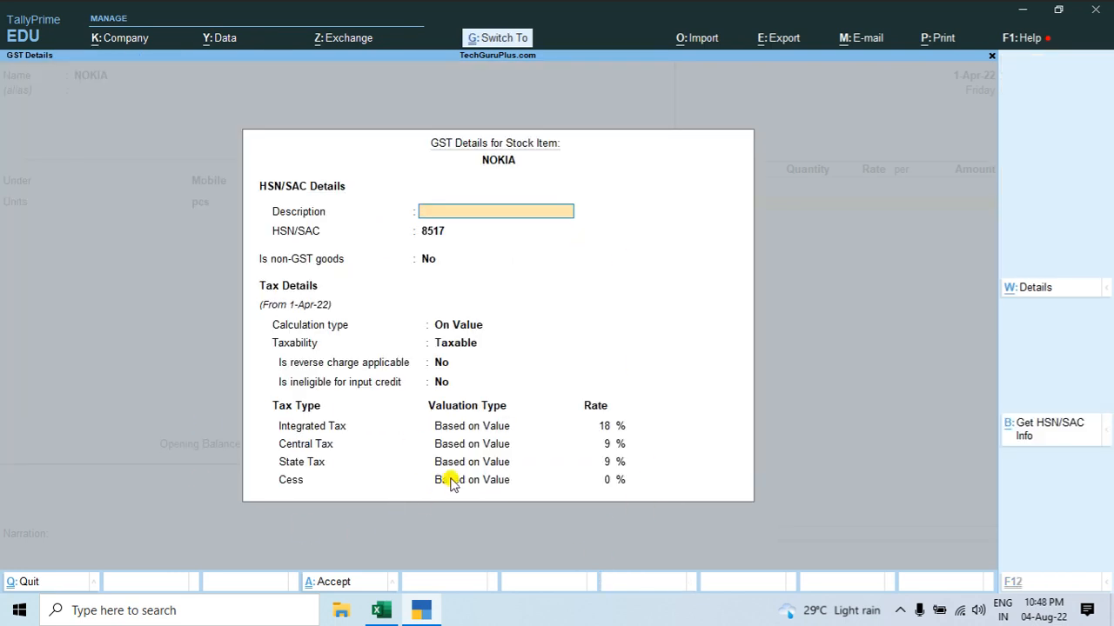
{"action": "key", "text": "ctrl+a"}
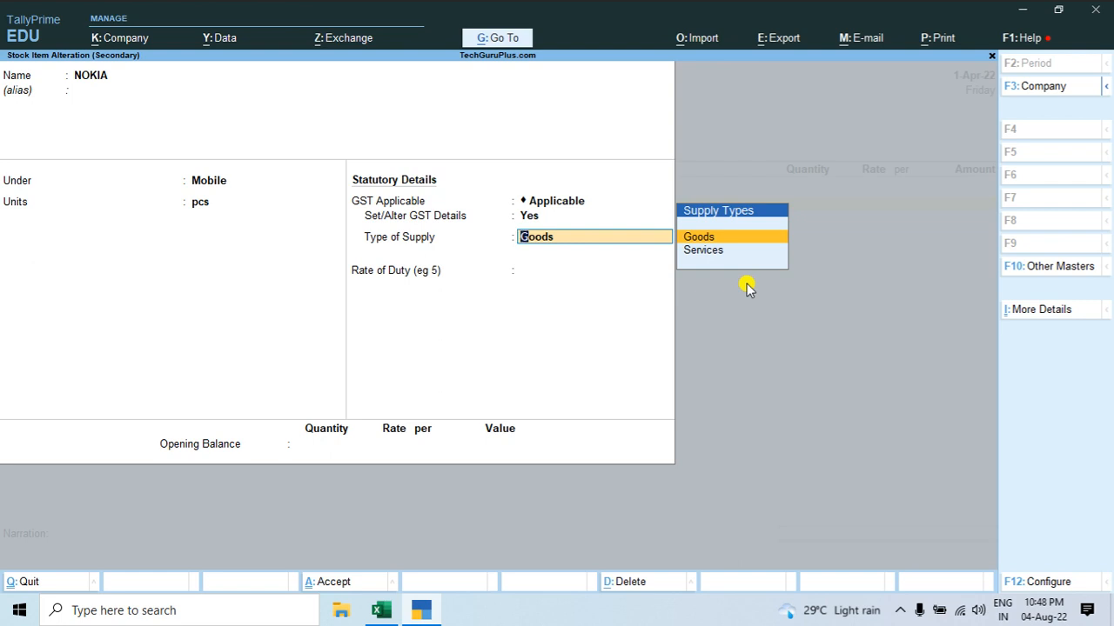
{"action": "key", "text": "ctrl"}
{"action": "key", "text": "ctrl+a"}
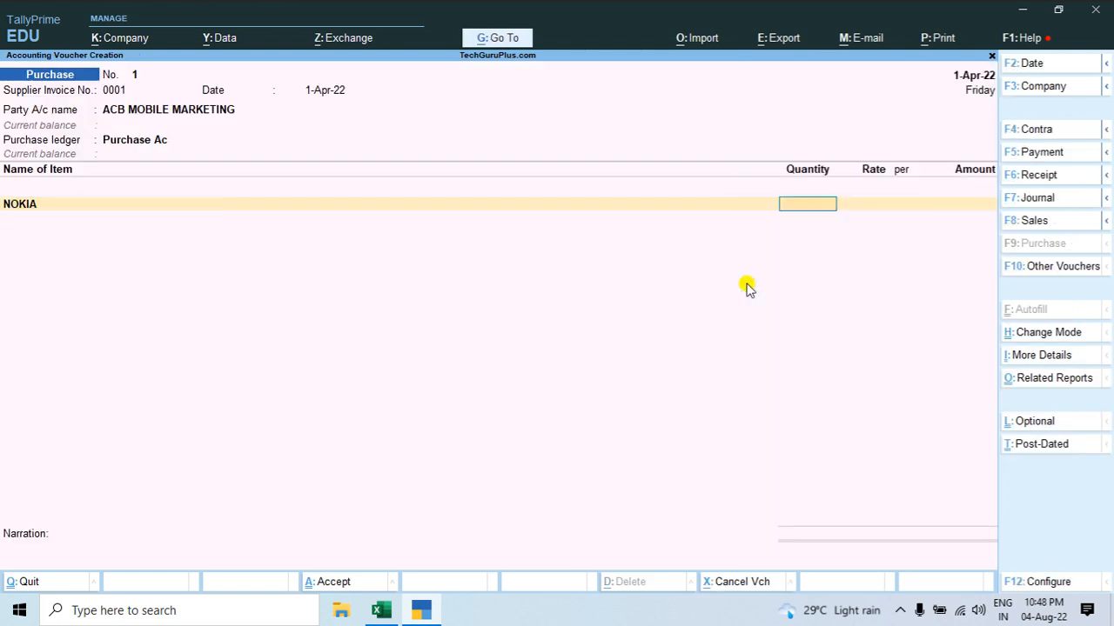
Step: Look up NOKIA's quantity on the Excel invoice and enter 15 pcs on its voucher line
{"action": "key", "text": "alt+Tab"}
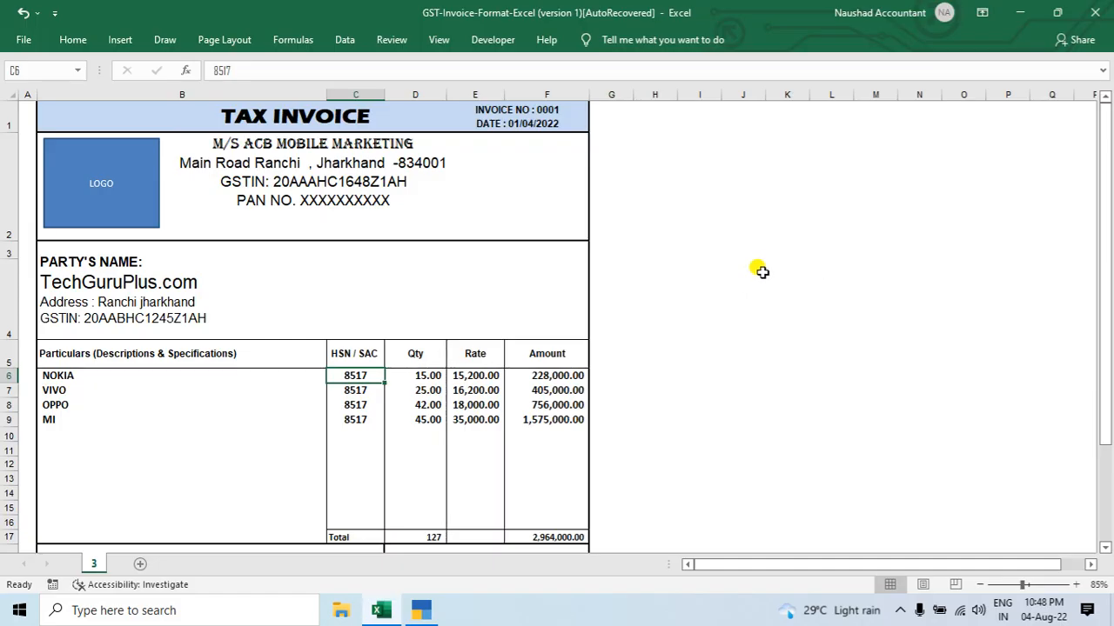
{"action": "left_click", "coordinate": [416, 375]}
{"action": "key", "text": "alt+Tab"}
{"action": "type", "text": "15"}
{"action": "key", "text": "Return"}
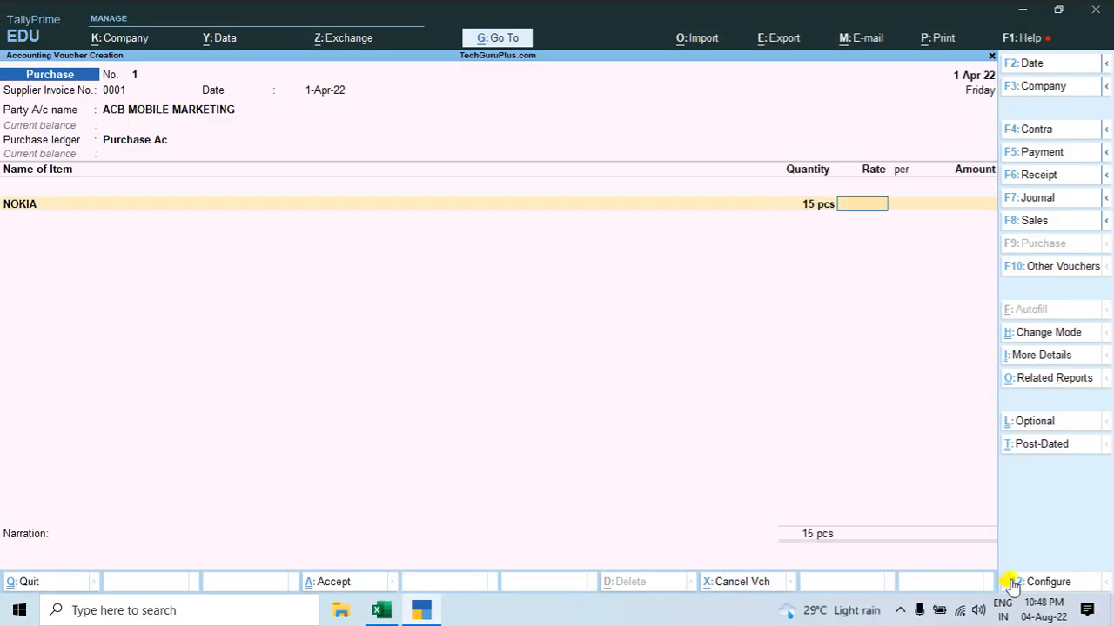
Step: Copy NOKIA's rate of 15200 from the Excel invoice into the voucher line's rate
{"action": "key", "text": "alt+Tab"}
{"action": "key", "text": "Right"}
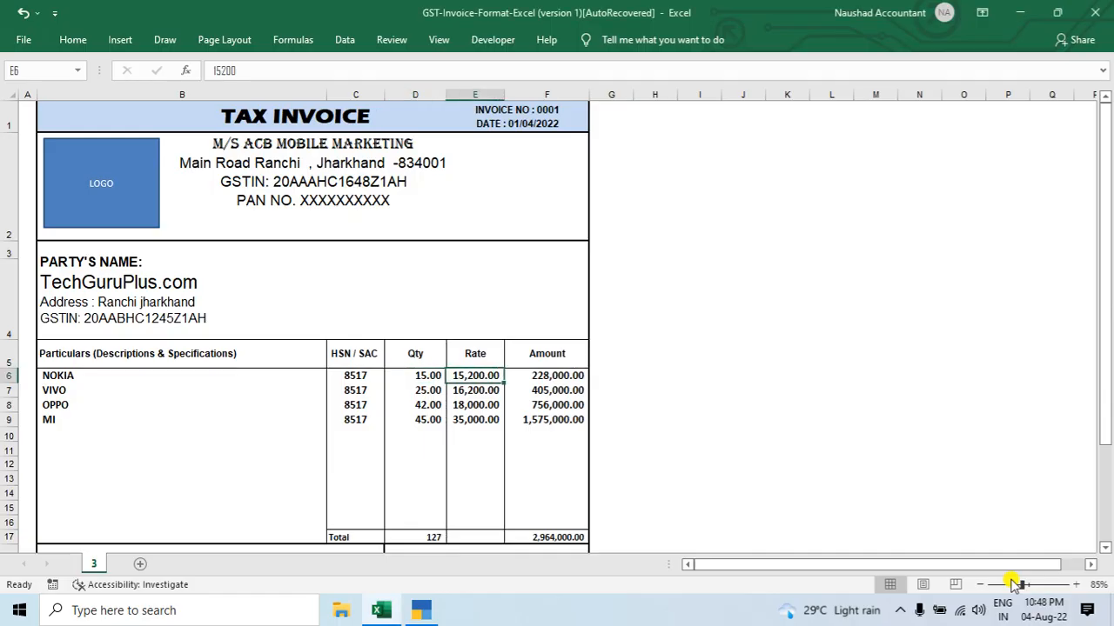
{"action": "key", "text": "F2"}
{"action": "key", "text": "shift+Home"}
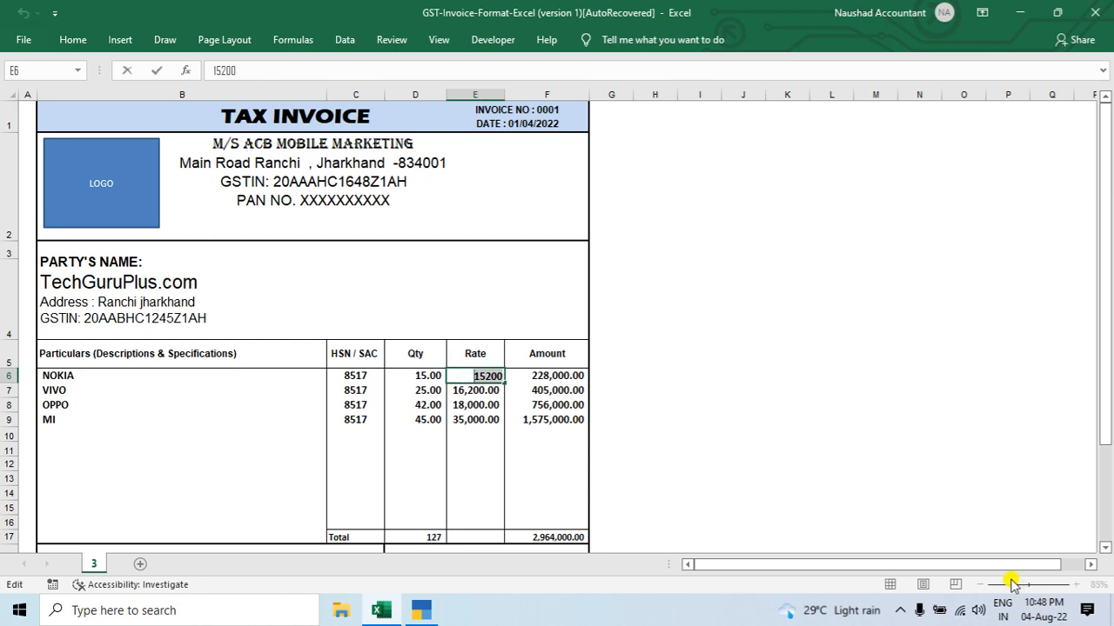
{"action": "key", "text": "ctrl+c"}
{"action": "key", "text": "alt+Tab"}
{"action": "key", "text": "ctrl+alt+v"}
{"action": "key", "text": "Return"}
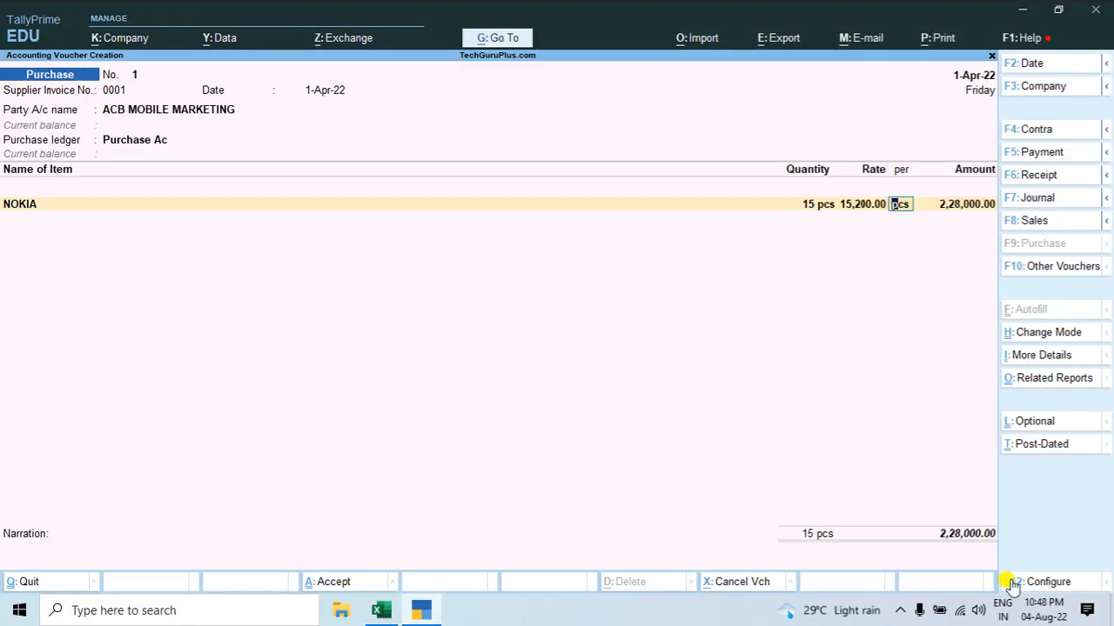
Step: Check NOKIA's amount on the Excel invoice and complete its voucher line per pcs with the amount 2,28,000.00
{"action": "key", "text": "alt+Tab"}
{"action": "key", "text": "Right"}
{"action": "key", "text": "ctrl+c"}
{"action": "key", "text": "alt+Tab"}
{"action": "key", "text": "ctrl+alt+v"}
{"action": "key", "text": "Return"}
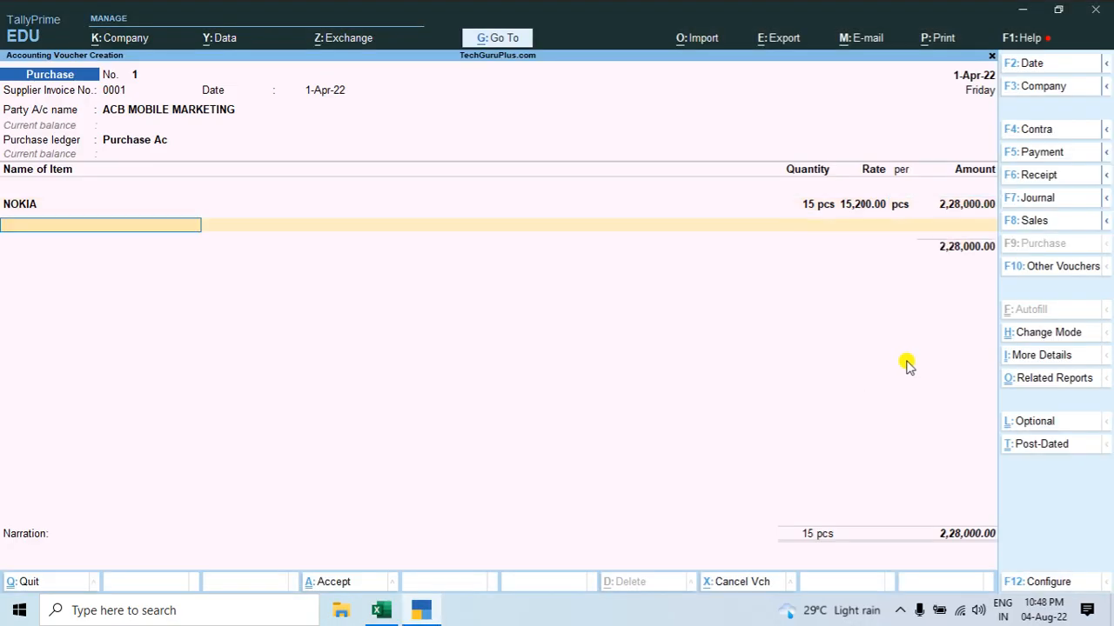
Step: Copy the item name VIVO from the Excel invoice and use it to name a new stock item from the voucher
{"action": "key", "text": "alt+Tab"}
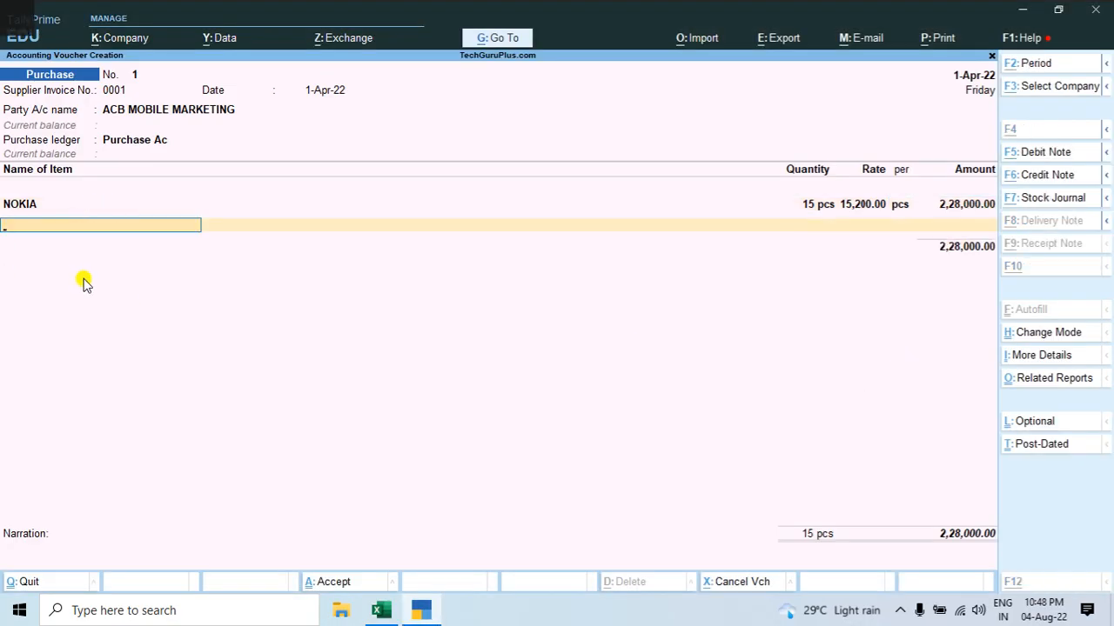
{"action": "left_click", "coordinate": [46, 392]}
{"action": "key", "text": "F2"}
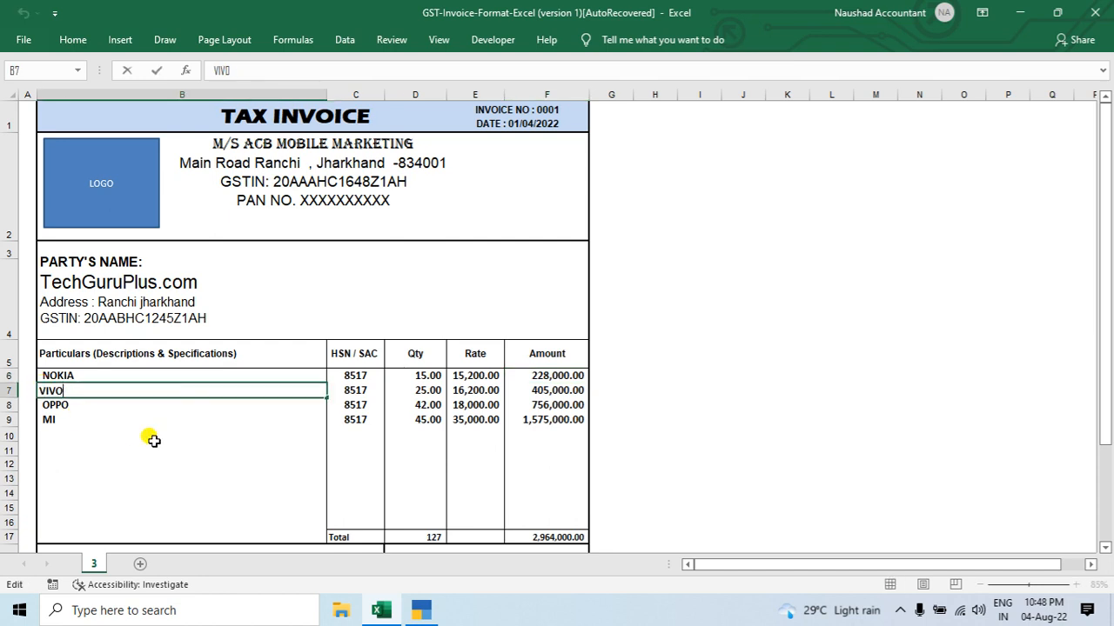
{"action": "key", "text": "alt+Tab"}
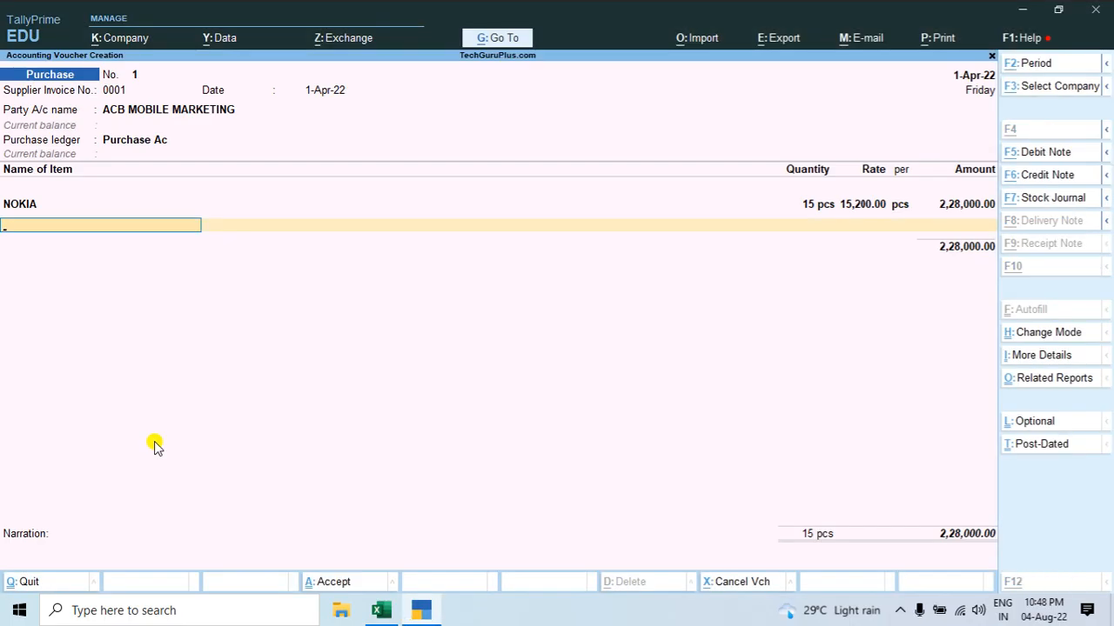
{"action": "key", "text": "alt+c"}
{"action": "key", "text": "ctrl+alt+v"}
{"action": "key", "text": "Return"}
Step: Place the VIVO stock item under the Mobile group with pcs as its unit
{"action": "key", "text": "Return"}
{"action": "key", "text": "Down"}
{"action": "key", "text": "Return"}
{"action": "key", "text": "Down"}
Step: Enable GST details for VIVO, with HSN/SAC 8517, calculation On Value and taxability Taxable
{"action": "key", "text": "Return"}
{"action": "key", "text": "Return"}
{"action": "type", "text": "y"}
{"action": "key", "text": "Return"}
{"action": "key", "text": "Return"}
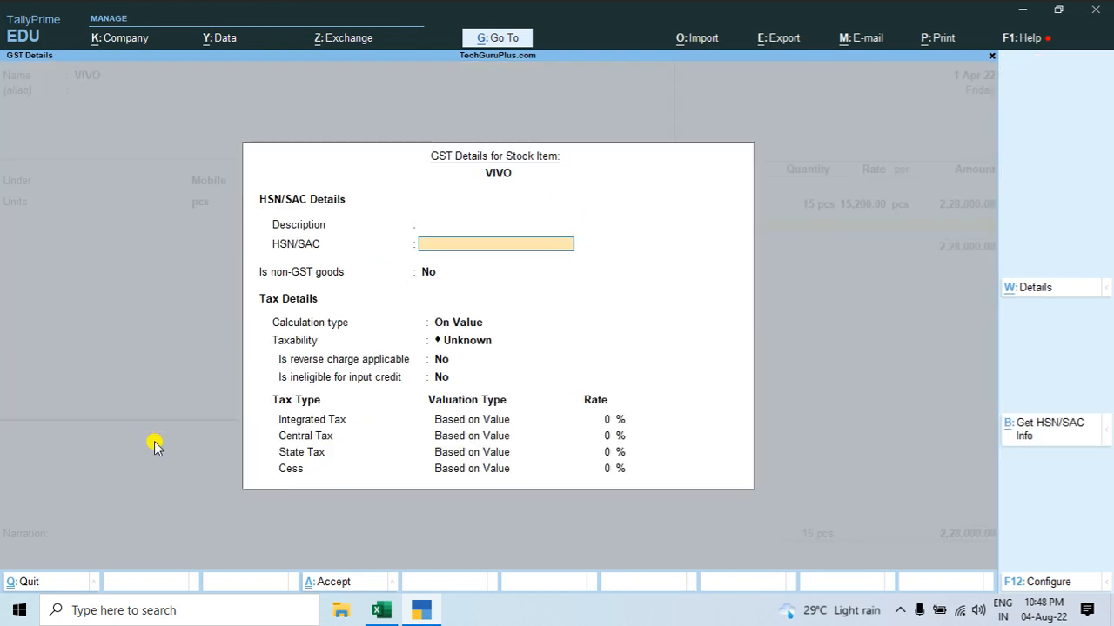
{"action": "key", "text": "Return"}
{"action": "key", "text": "Return"}
{"action": "key", "text": "Return"}
{"action": "key", "text": "Down"}
{"action": "key", "text": "Down"}
{"action": "key", "text": "Down"}
Step: Set VIVO's integrated tax rate to 18% and save the stock item as Goods
{"action": "key", "text": "Return"}
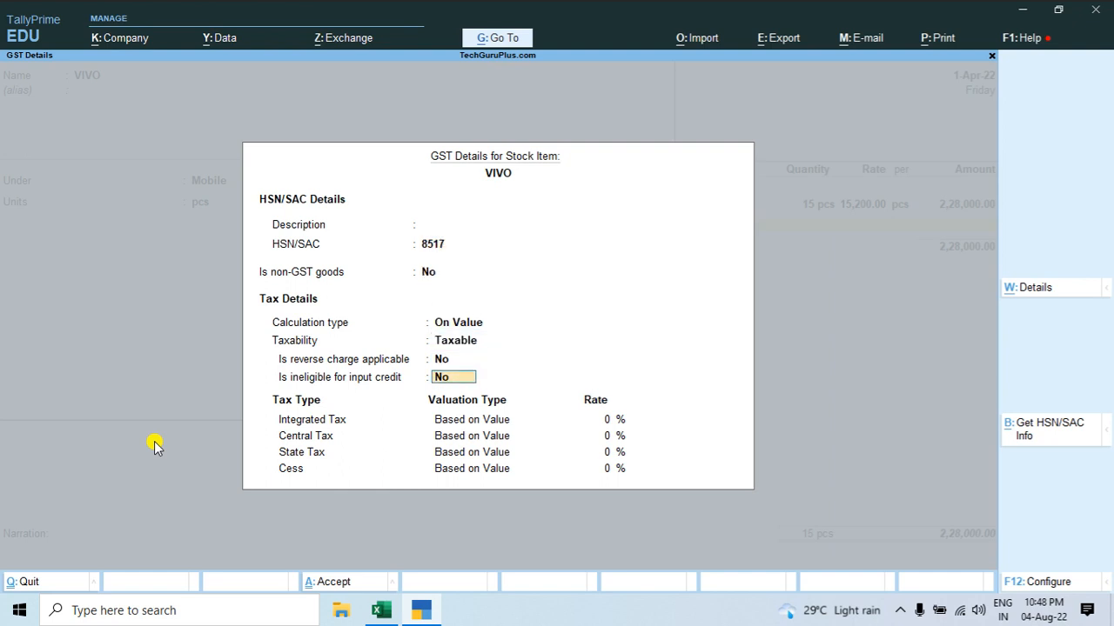
{"action": "key", "text": "Return"}
{"action": "type", "text": "18"}
{"action": "key", "text": "Return"}
{"action": "key", "text": "ctrl+a"}
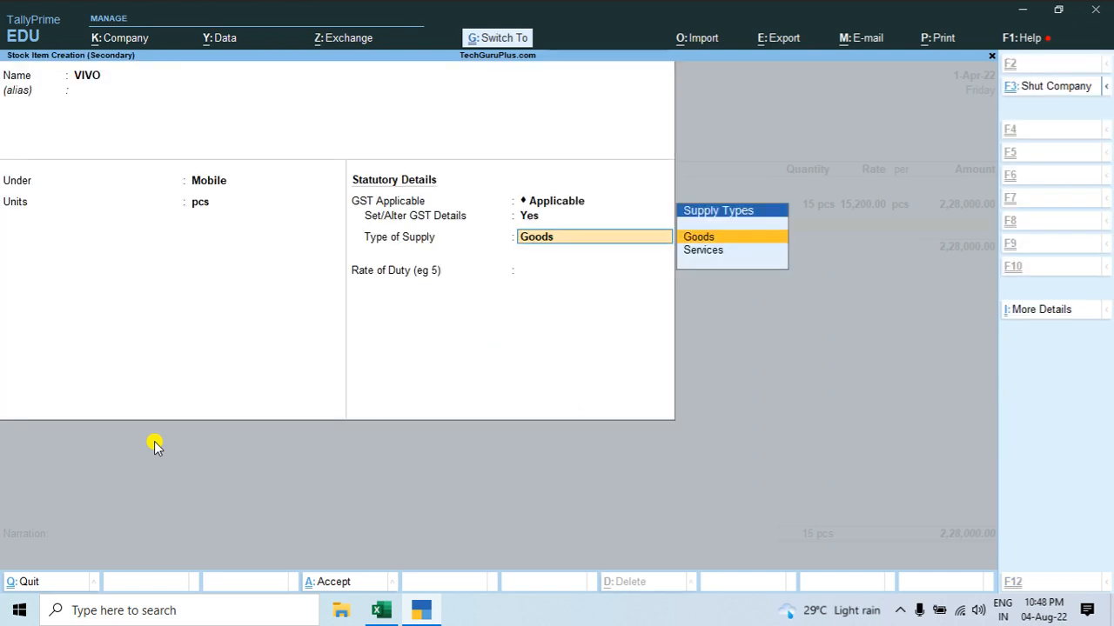
{"action": "key", "text": "ctrl+a"}
{"action": "key", "text": "Return"}
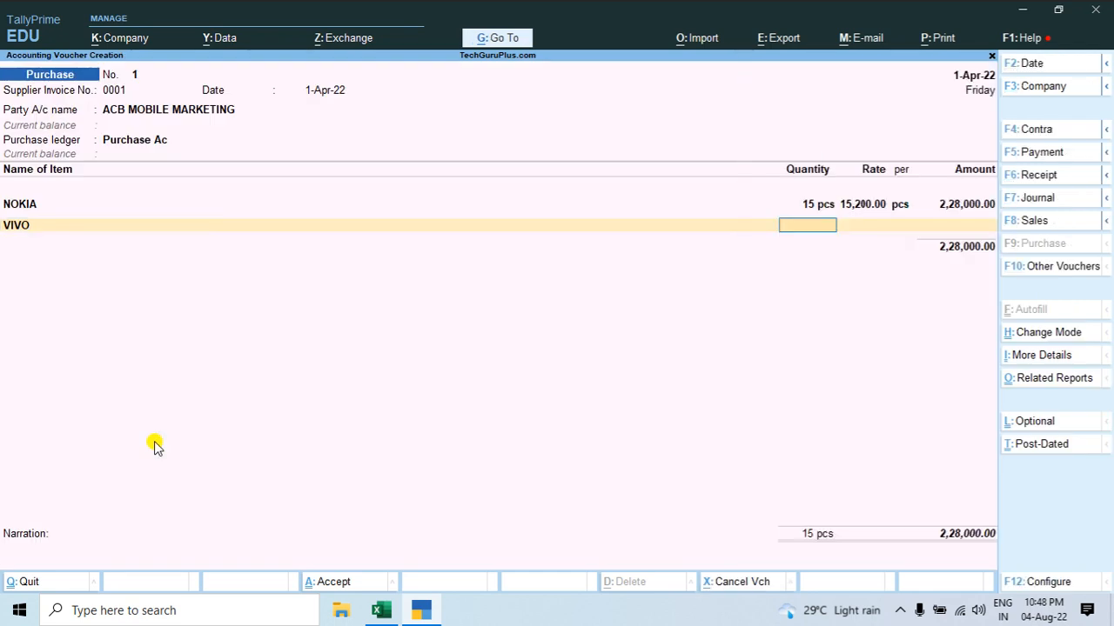
Step: Look up VIVO's quantity on the Excel invoice and enter 25 pcs on its voucher line
{"action": "key", "text": "alt+Tab"}
{"action": "left_click", "coordinate": [410, 392]}
{"action": "key", "text": "alt+Tab"}
{"action": "type", "text": "25"}
{"action": "key", "text": "Return"}
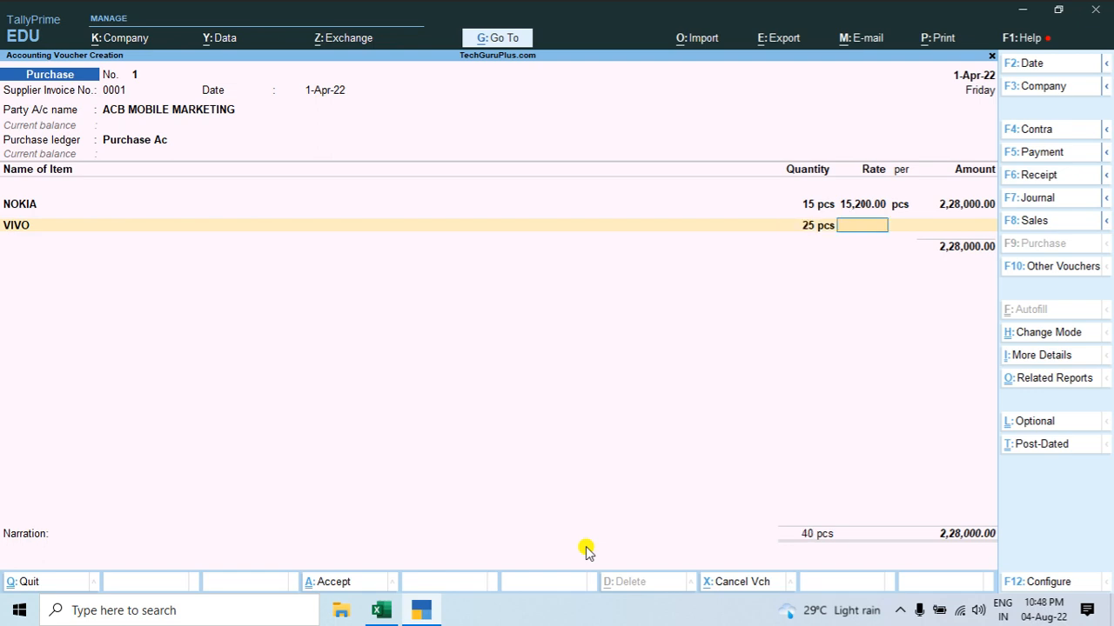
Step: Copy VIVO's rate of 16200 from the Excel invoice into the voucher line's rate
{"action": "key", "text": "alt+Tab"}
{"action": "key", "text": "Right"}
{"action": "key", "text": "ctrl+c"}
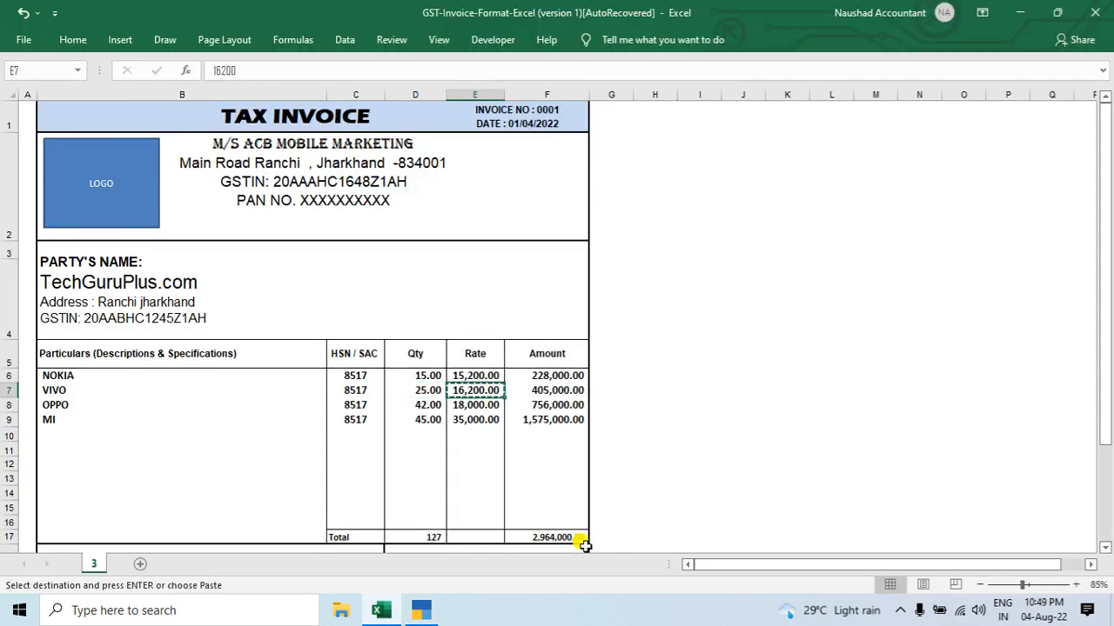
{"action": "key", "text": "alt+Tab"}
{"action": "key", "text": "ctrl+v"}
{"action": "key", "text": "Return"}
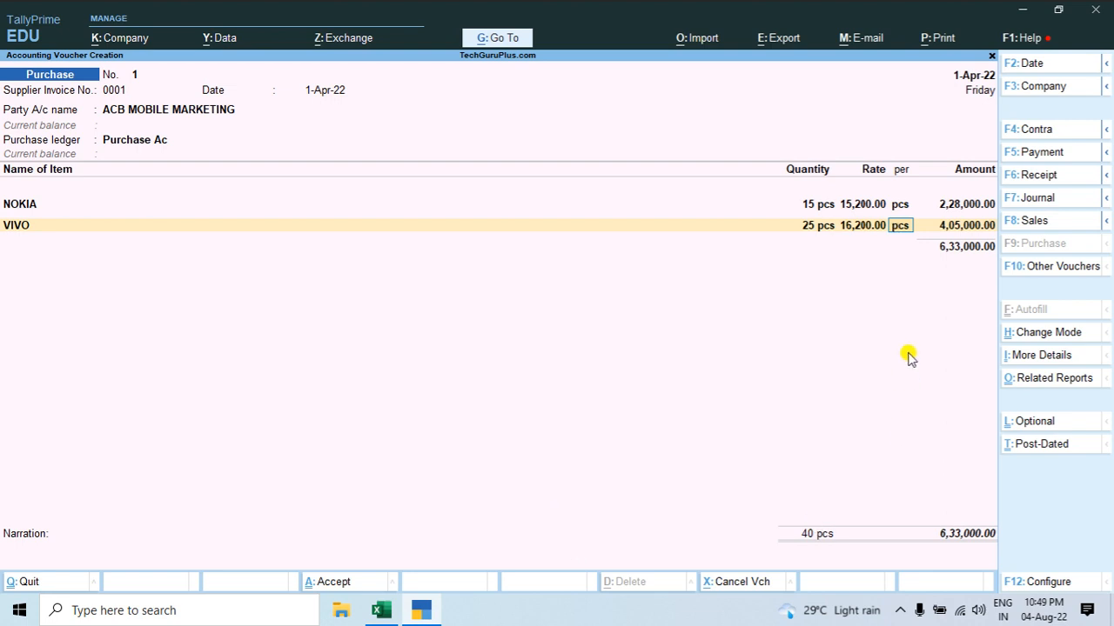
Step: Check VIVO's amount on the Excel invoice
{"action": "key", "text": "ctrl"}
{"action": "key", "text": "alt+Tab"}
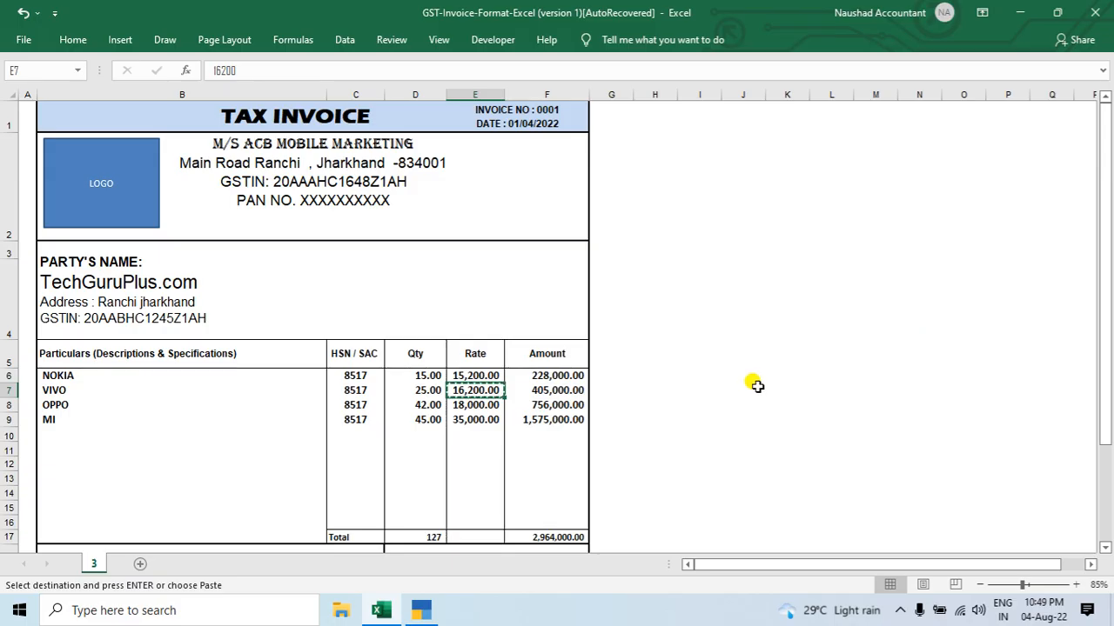
{"action": "left_click", "coordinate": [563, 386]}
Step: Select the item name OPPO on the Excel invoice, and complete VIVO's voucher line per pcs with the amount 4,05,000.00
{"action": "left_click", "coordinate": [63, 409]}
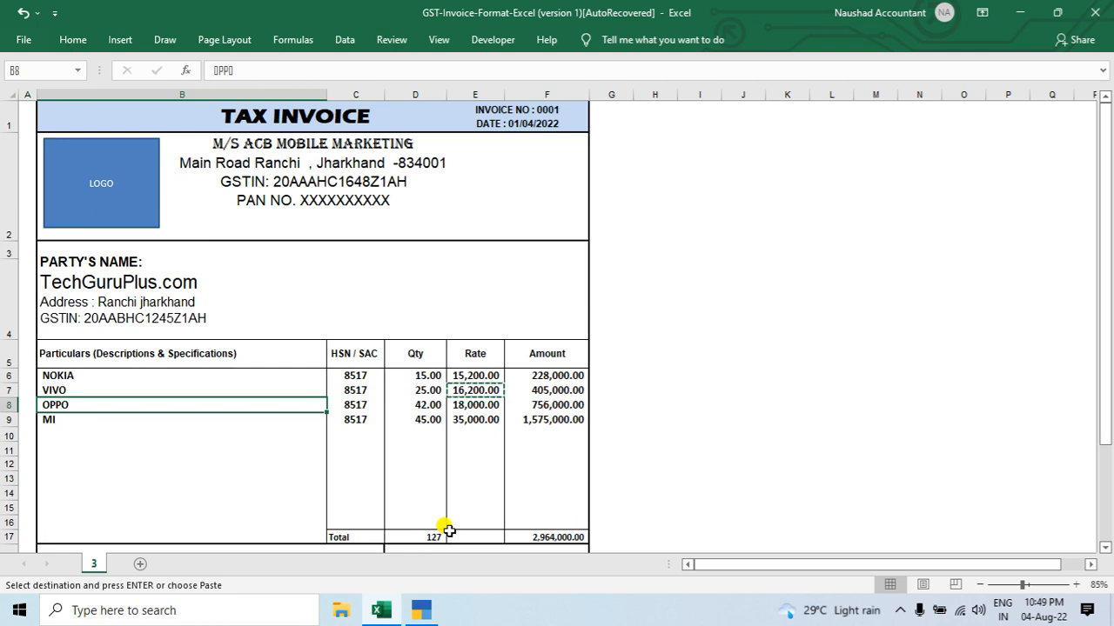
{"action": "key", "text": "F2"}
{"action": "key", "text": "shift+Home"}
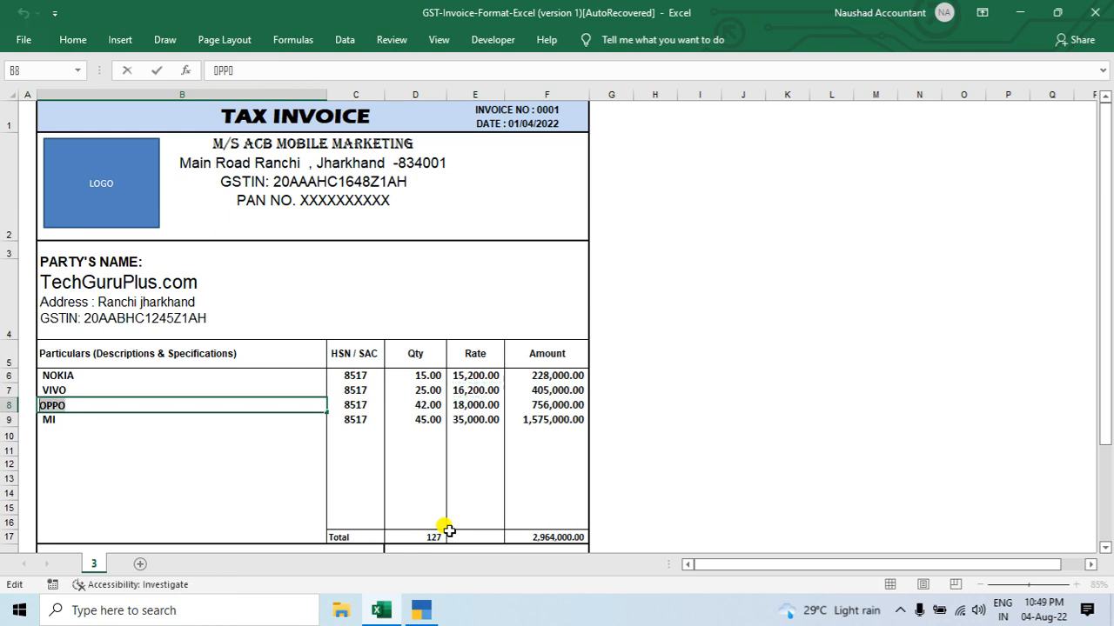
{"action": "key", "text": "alt+Tab"}
{"action": "key", "text": "Return"}
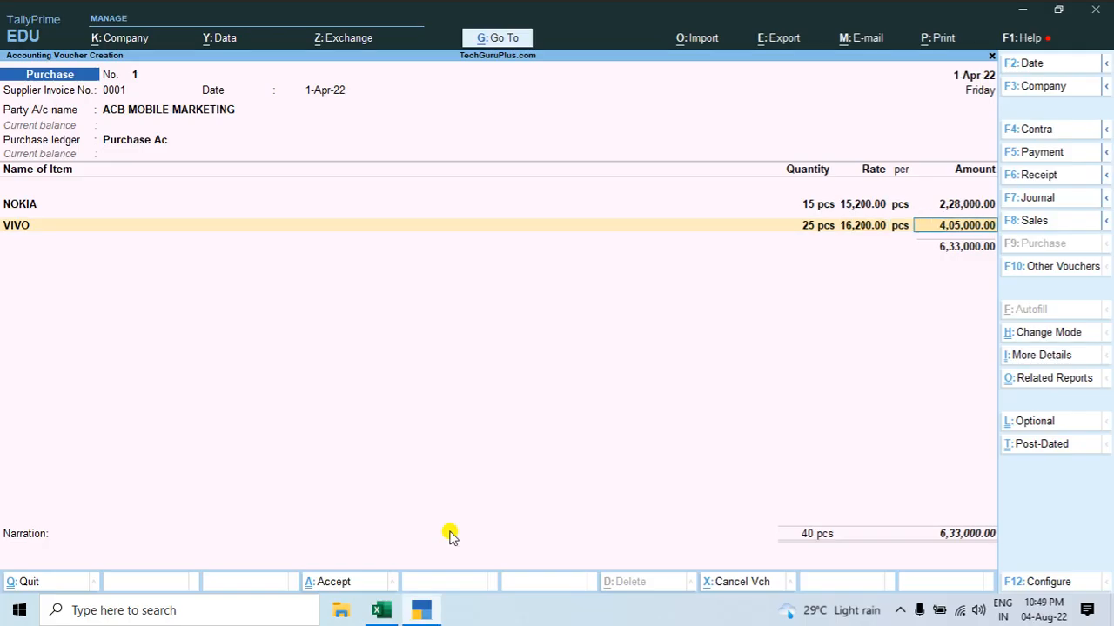
{"action": "key", "text": "Return"}
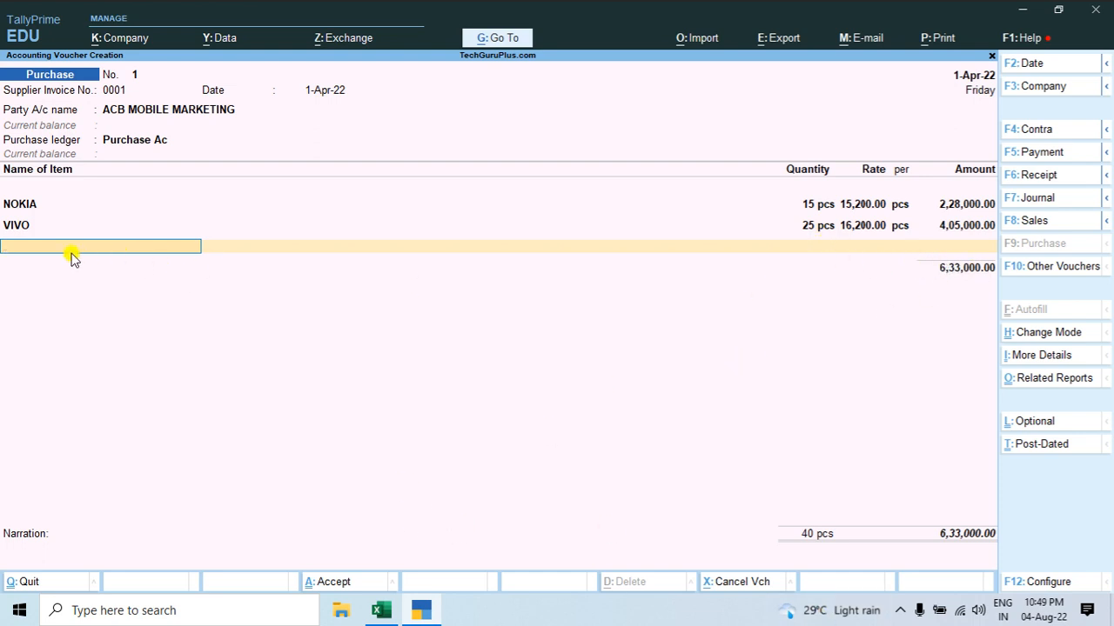
Step: Start a new stock item OPPO from the voucher, under the Mobile group with pcs as its unit
{"action": "key", "text": "alt+c"}
{"action": "type", "text": "OPPO"}
{"action": "key", "text": "Return"}
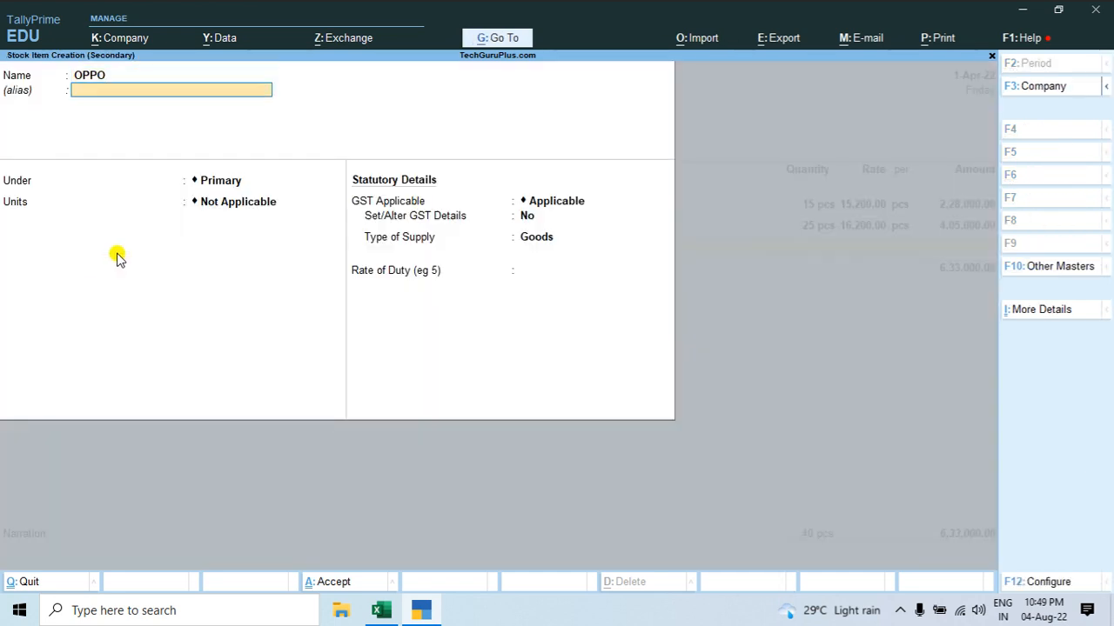
{"action": "key", "text": "Return"}
{"action": "key", "text": "Down"}
{"action": "key", "text": "Return"}
{"action": "key", "text": "Down"}
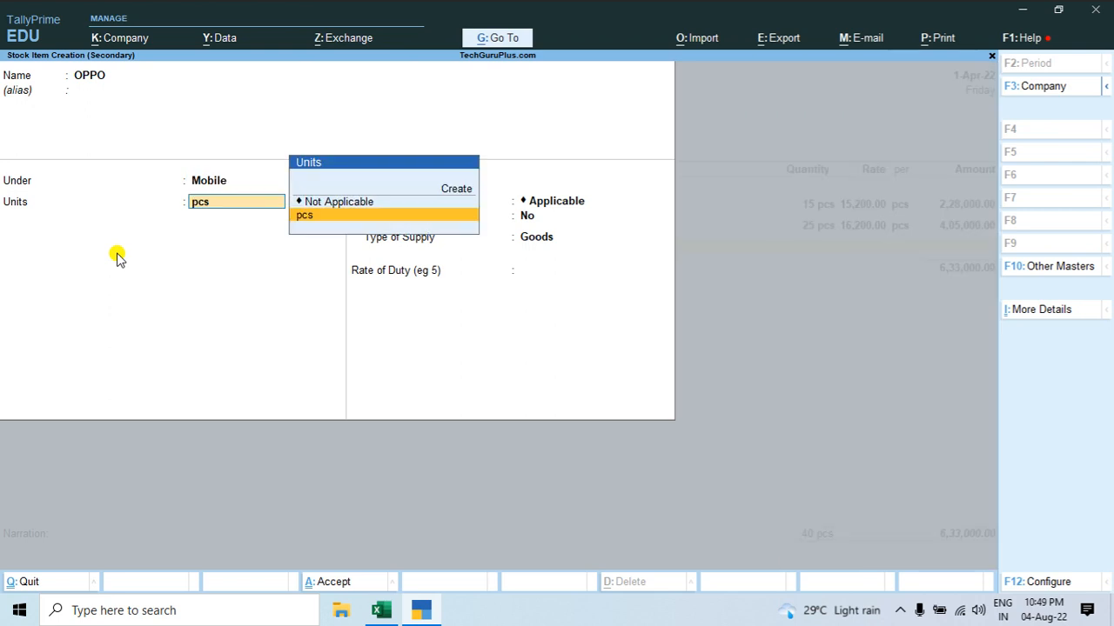
{"action": "key", "text": "Return"}
Step: Enable GST details for OPPO and enter HSN/SAC 8517 from the Excel invoice, keeping non-GST goods at No
{"action": "key", "text": "Return"}
{"action": "type", "text": "y"}
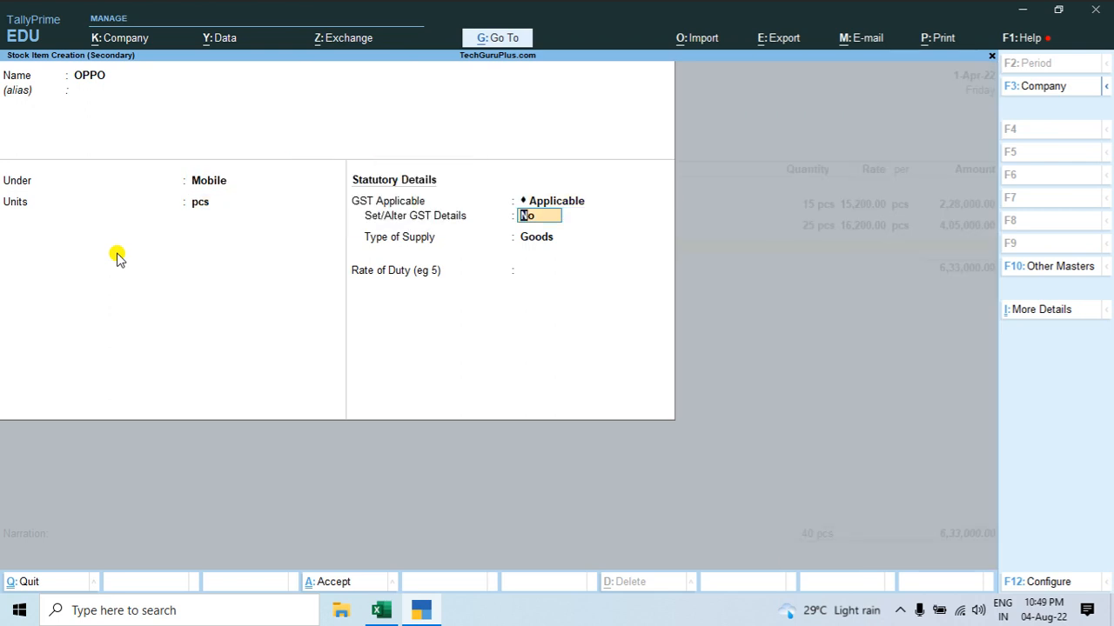
{"action": "key", "text": "Return"}
{"action": "key", "text": "Return"}
{"action": "key", "text": "alt+Tab"}
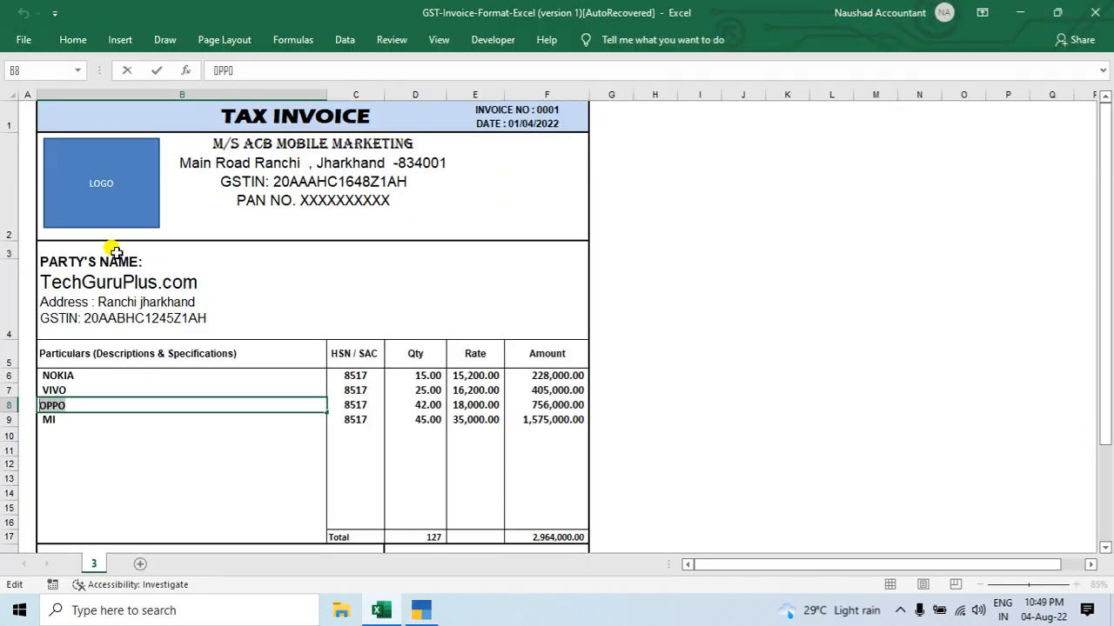
{"action": "key", "text": "alt+Tab"}
{"action": "type", "text": "8517"}
Step: Make OPPO taxable on value with an integrated tax rate of 18%, and save the stock item
{"action": "key", "text": "Return"}
{"action": "key", "text": "Return"}
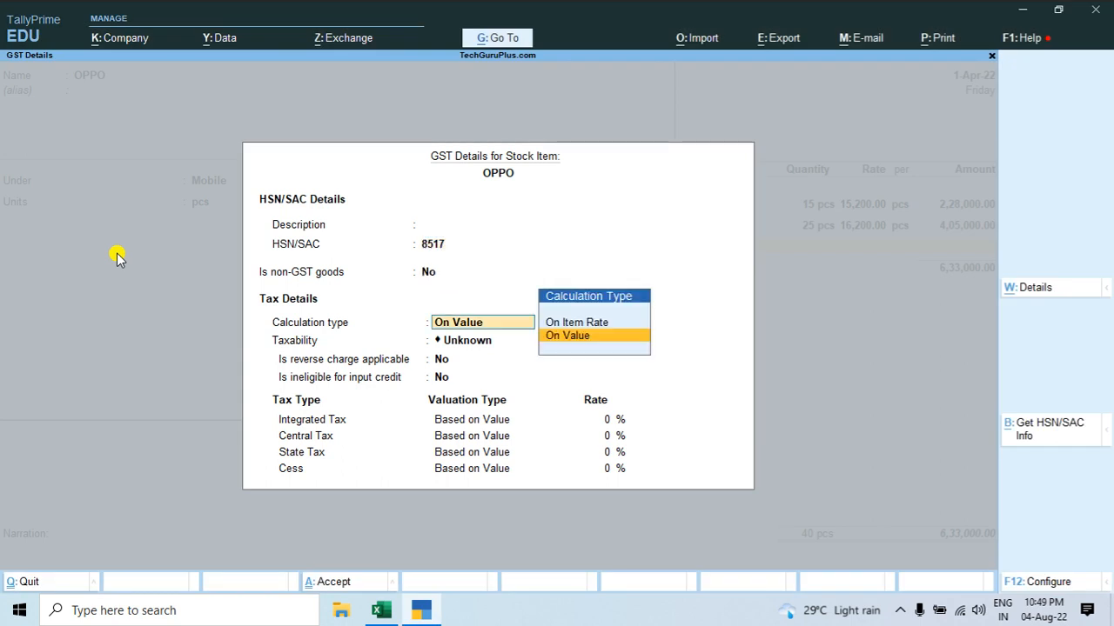
{"action": "key", "text": "Return"}
{"action": "key", "text": "Down"}
{"action": "key", "text": "Down"}
{"action": "key", "text": "Down"}
{"action": "key", "text": "Return"}
{"action": "key", "text": "Return"}
{"action": "key", "text": "Return"}
{"action": "type", "text": "18"}
{"action": "key", "text": "Return"}
{"action": "key", "text": "ctrl+a"}
{"action": "key", "text": "ctrl+a"}
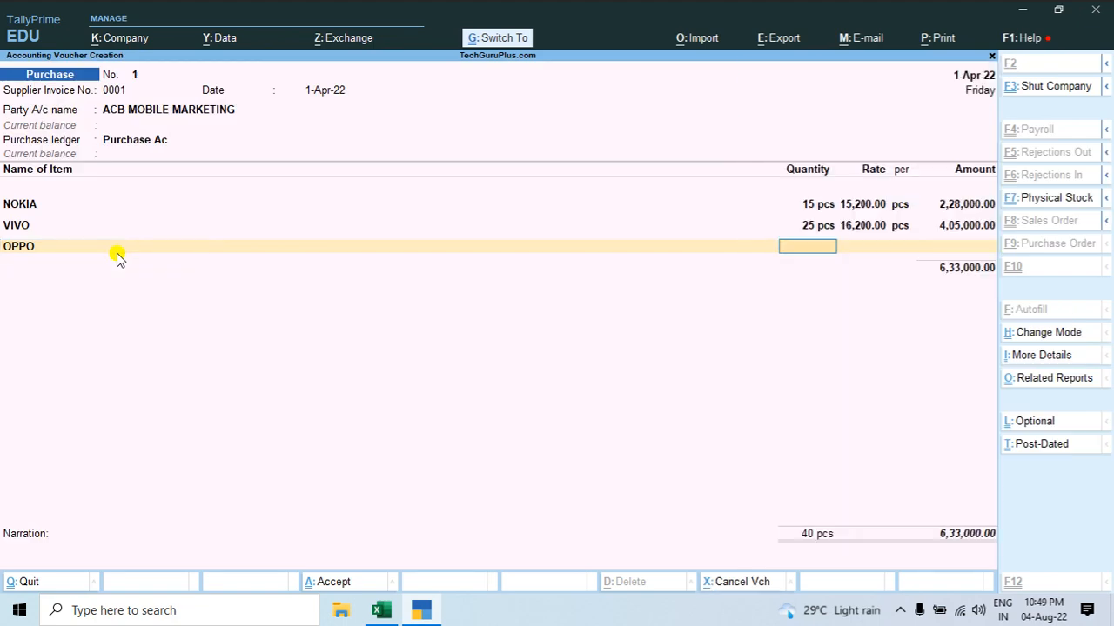
Step: Look up OPPO's quantity on the Excel invoice and enter 42 pcs on its voucher line
{"action": "key", "text": "alt+Tab"}
{"action": "key", "text": "Right"}
{"action": "key", "text": "Right"}
{"action": "key", "text": "alt+Tab"}
{"action": "type", "text": "42"}
{"action": "key", "text": "Return"}
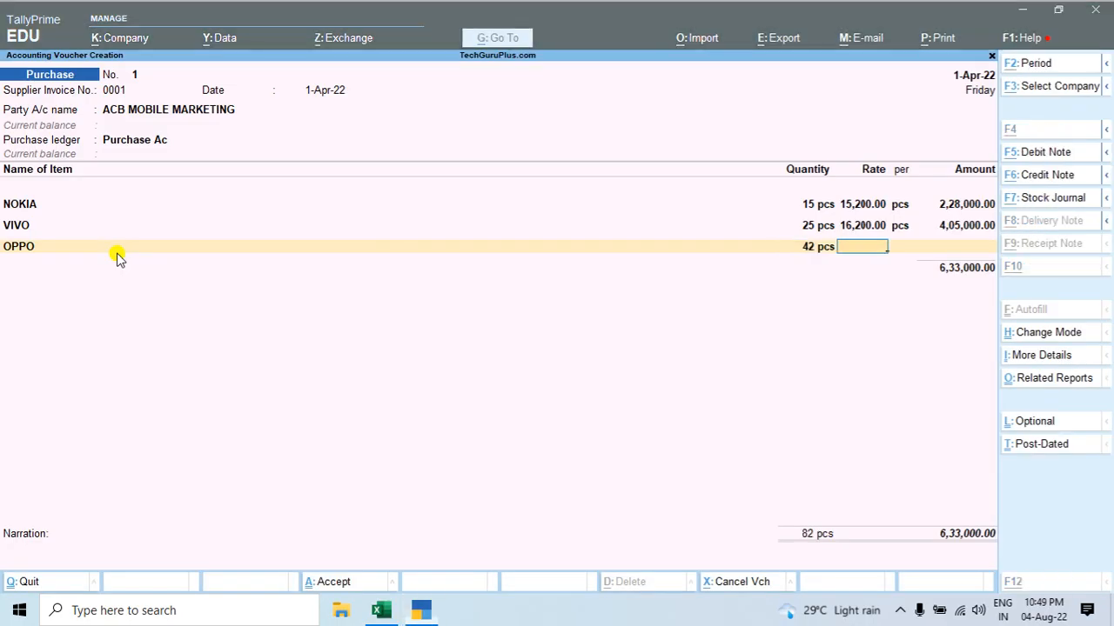
Step: Look up OPPO's rate on the Excel invoice and enter 18000 on its voucher line
{"action": "key", "text": "alt+Tab"}
{"action": "key", "text": "Right"}
{"action": "key", "text": "alt+Tab"}
{"action": "type", "text": "18000"}
{"action": "key", "text": "Return"}
Step: Compare OPPO's amount between the Excel invoice and the voucher, and review the MI row of the invoice
{"action": "key", "text": "alt+Tab"}
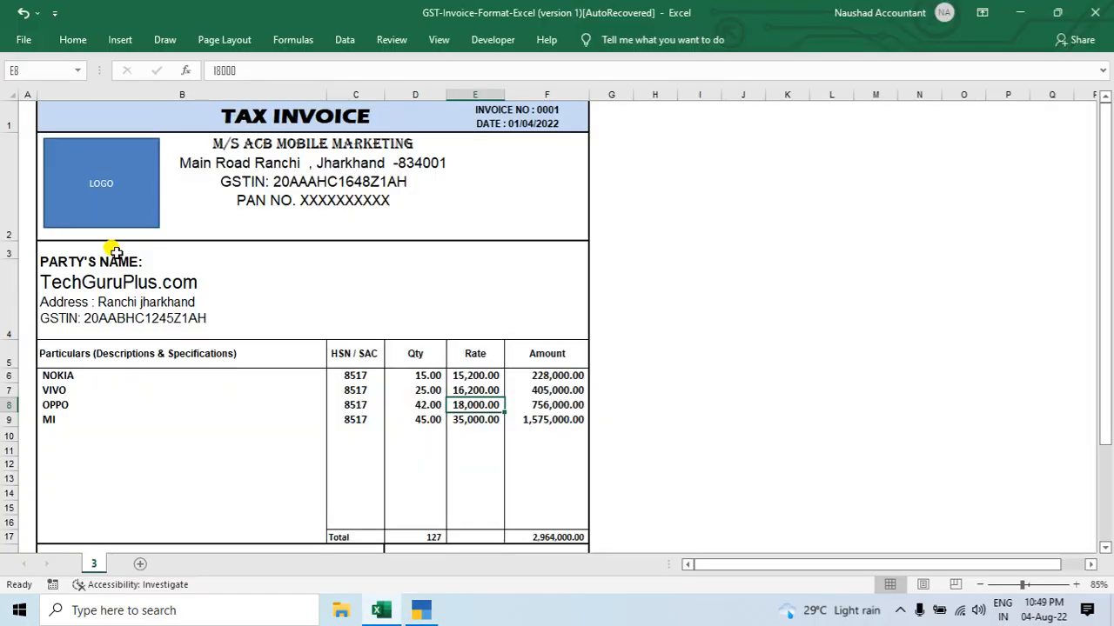
{"action": "key", "text": "Right"}
{"action": "key", "text": "alt+Tab"}
{"action": "key", "text": "alt+Tab"}
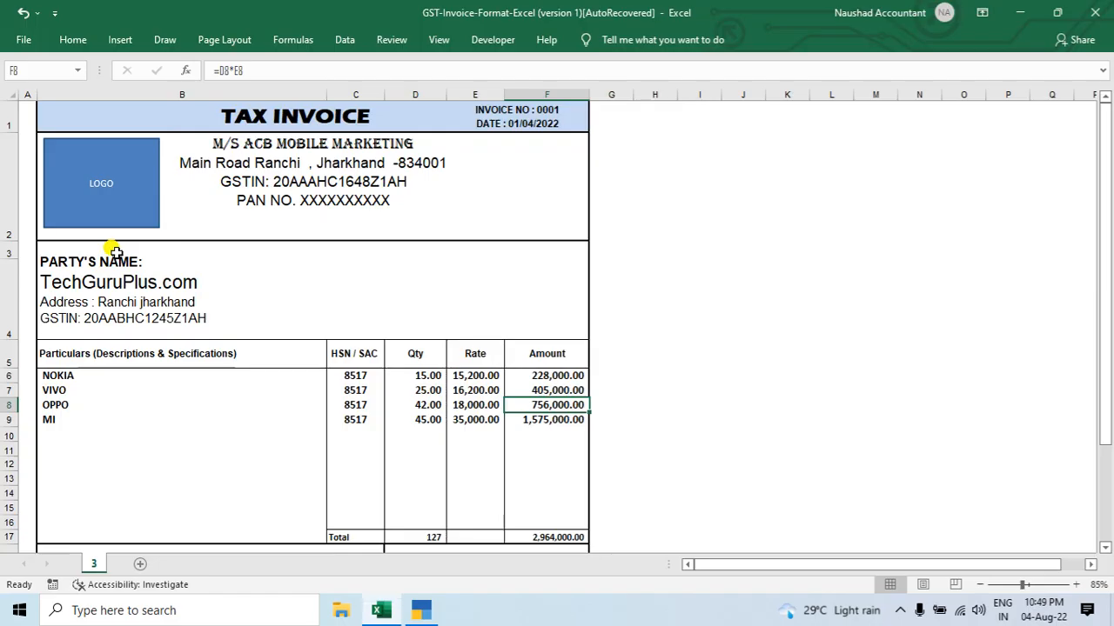
{"action": "key", "text": "Down"}
{"action": "key", "text": "Left"}
{"action": "key", "text": "Left"}
{"action": "key", "text": "Right"}
{"action": "key", "text": "Right"}
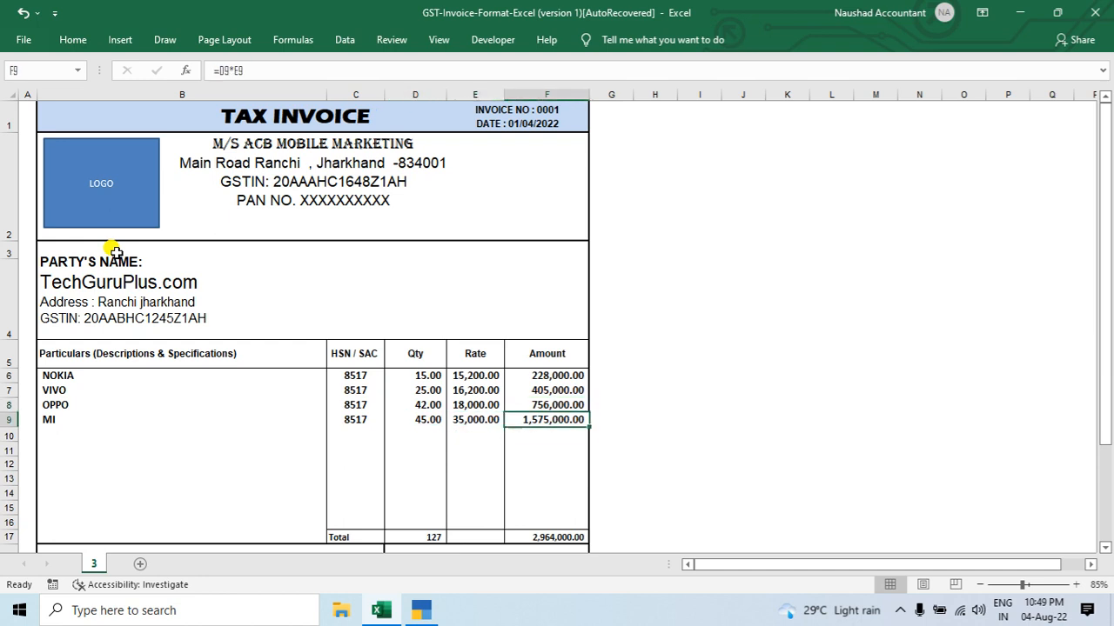
{"action": "key", "text": "Down"}
{"action": "key", "text": "Left"}
{"action": "key", "text": "alt+Tab"}
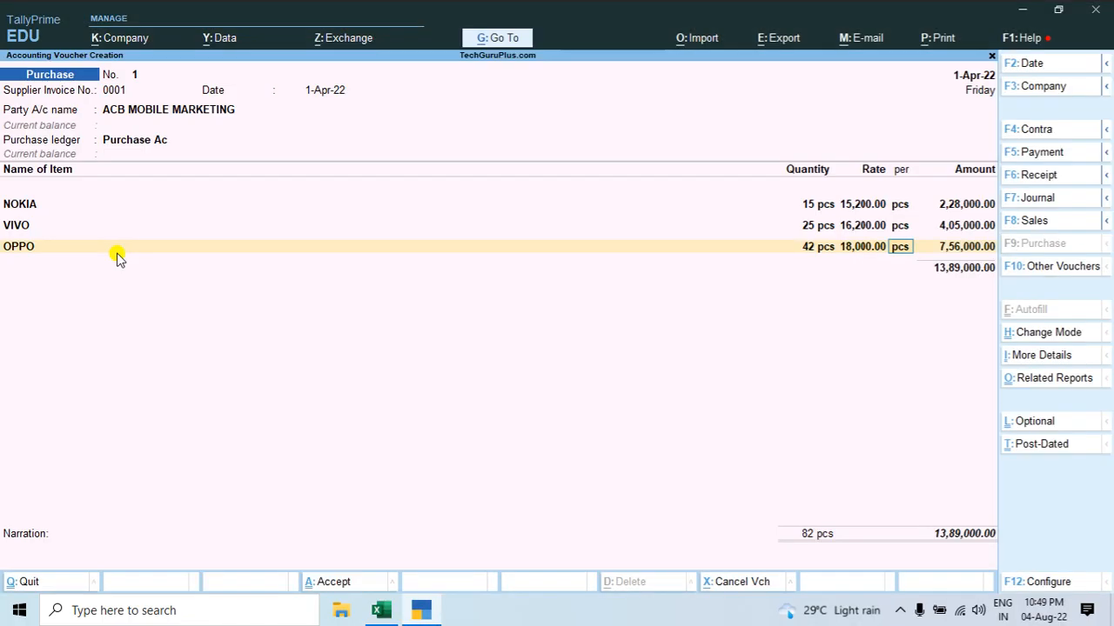
Step: Select the item name MI on the Excel invoice, and complete OPPO's voucher line per pcs with the amount 7,56,000.00
{"action": "key", "text": "alt+Tab"}
{"action": "key", "text": "Left"}
{"action": "key", "text": "Left"}
{"action": "key", "text": "Left"}
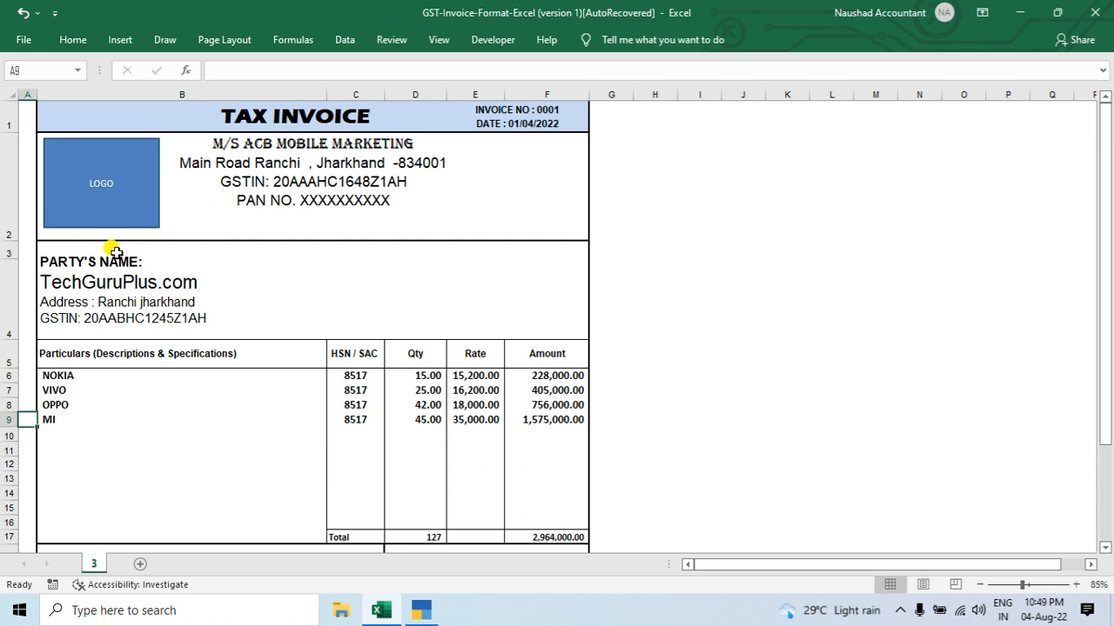
{"action": "key", "text": "Up"}
{"action": "key", "text": "F2"}
{"action": "key", "text": "shift+Home"}
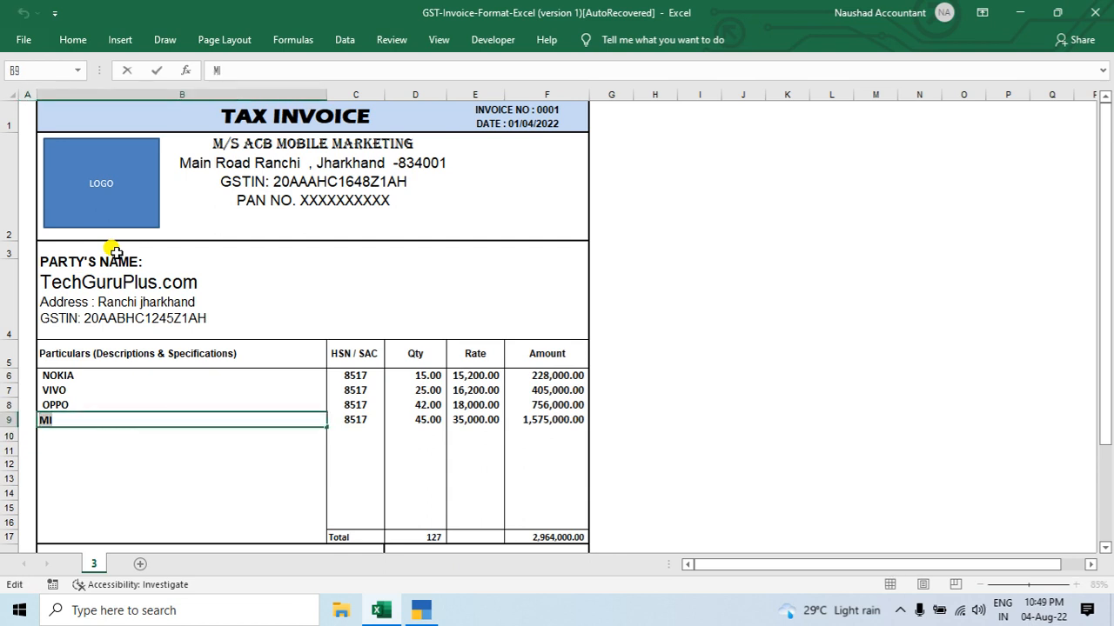
{"action": "key", "text": "alt+Tab"}
{"action": "key", "text": "Return"}
{"action": "key", "text": "Return"}
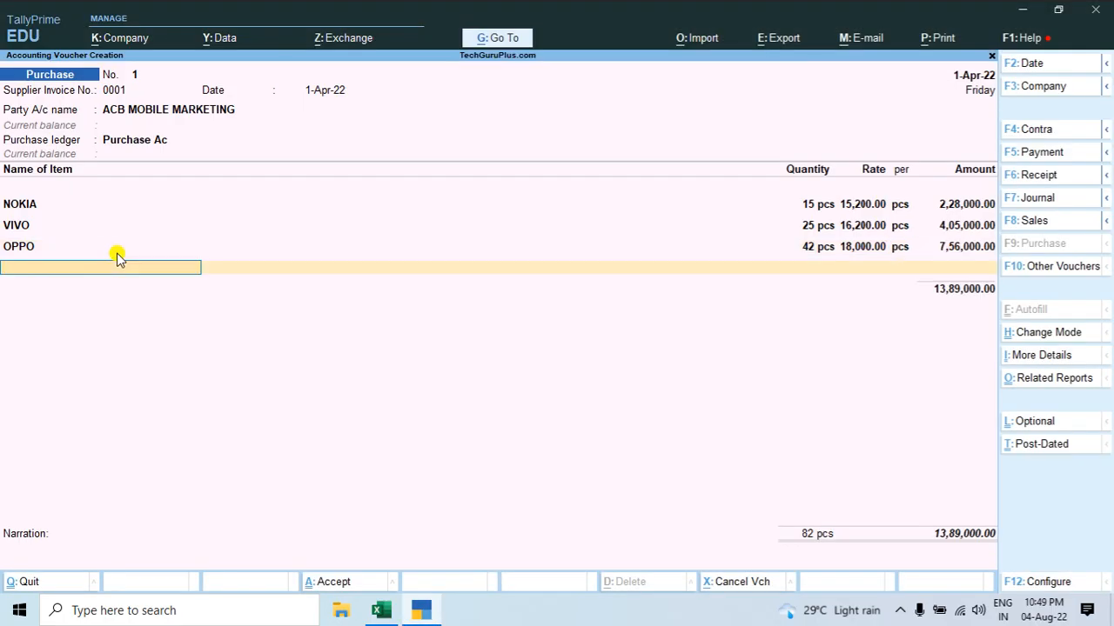
Step: Start a new stock item from the voucher and correct its name from Mi to MI
{"action": "key", "text": "alt+c"}
{"action": "key", "text": "ctrl+v"}
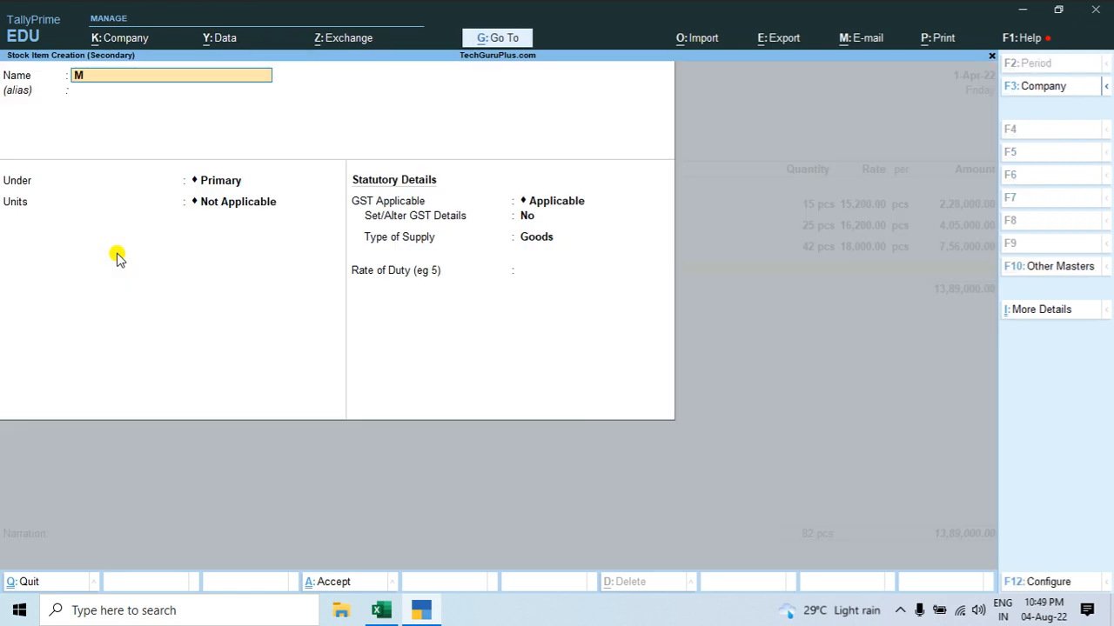
{"action": "key", "text": "Return"}
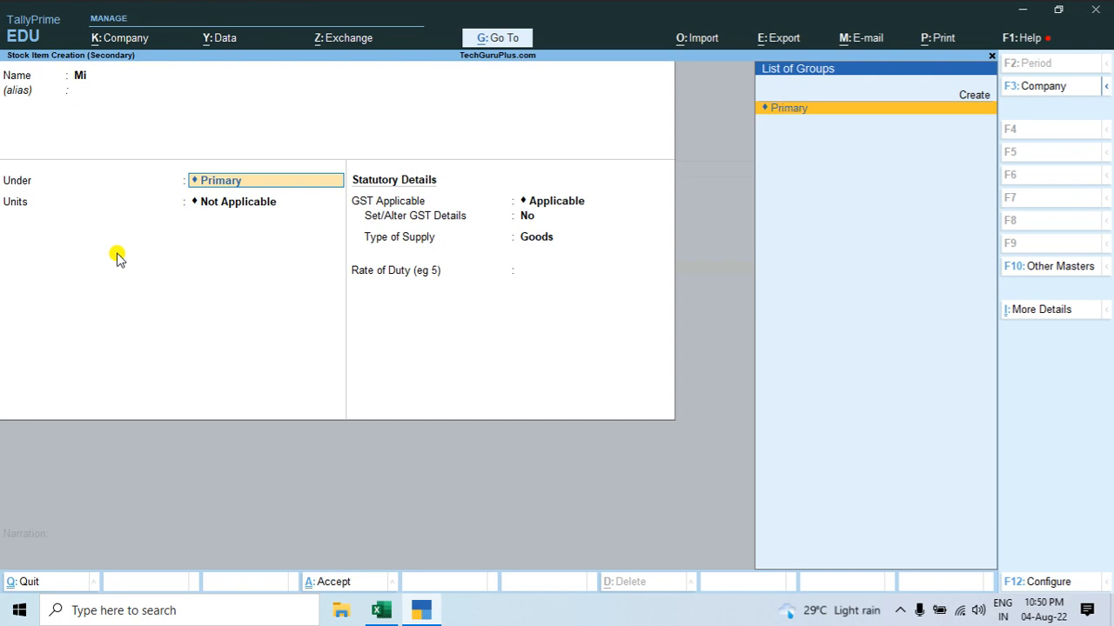
{"action": "key", "text": "BackSpace"}
{"action": "key", "text": "BackSpace"}
{"action": "key", "text": "BackSpace"}
{"action": "key", "text": "BackSpace"}
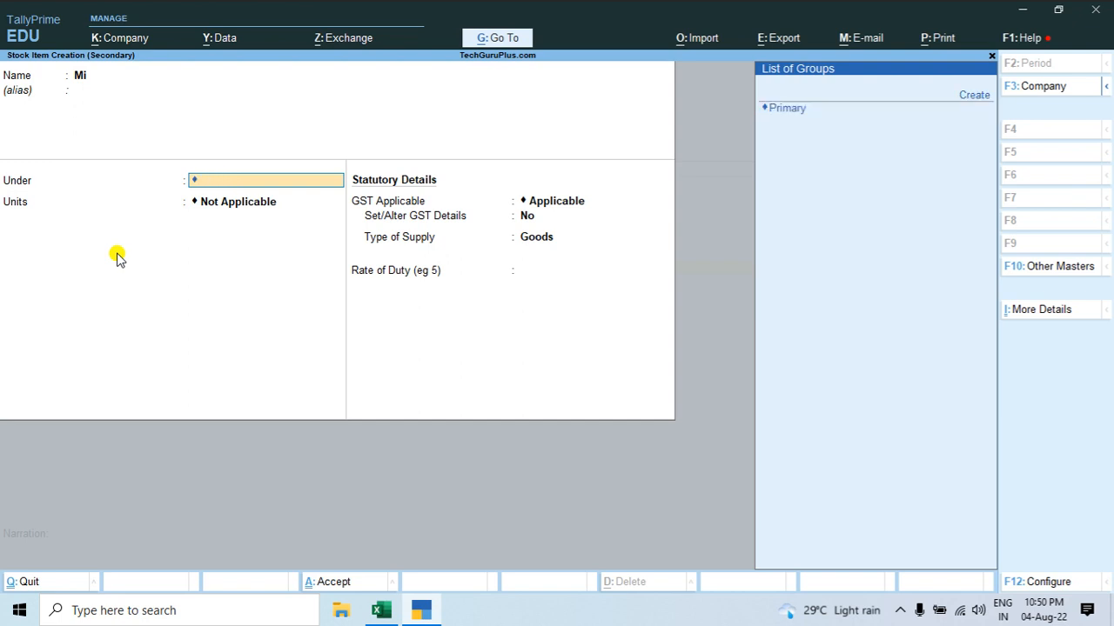
{"action": "key", "text": "BackSpace"}
{"action": "key", "text": "BackSpace"}
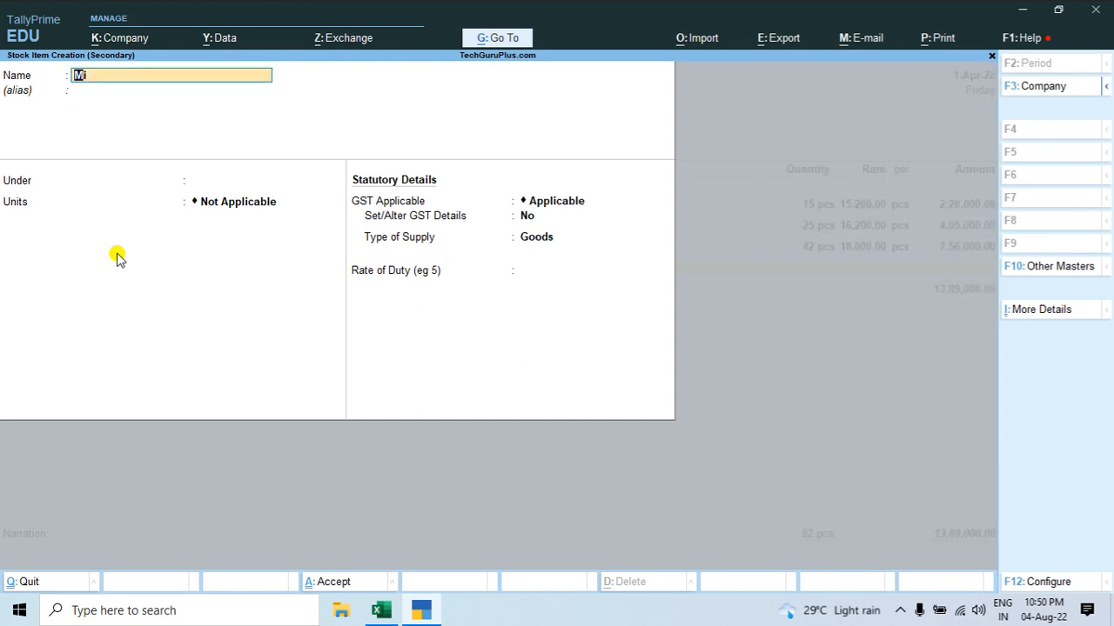
{"action": "key", "text": "Return"}
{"action": "key", "text": "Return"}
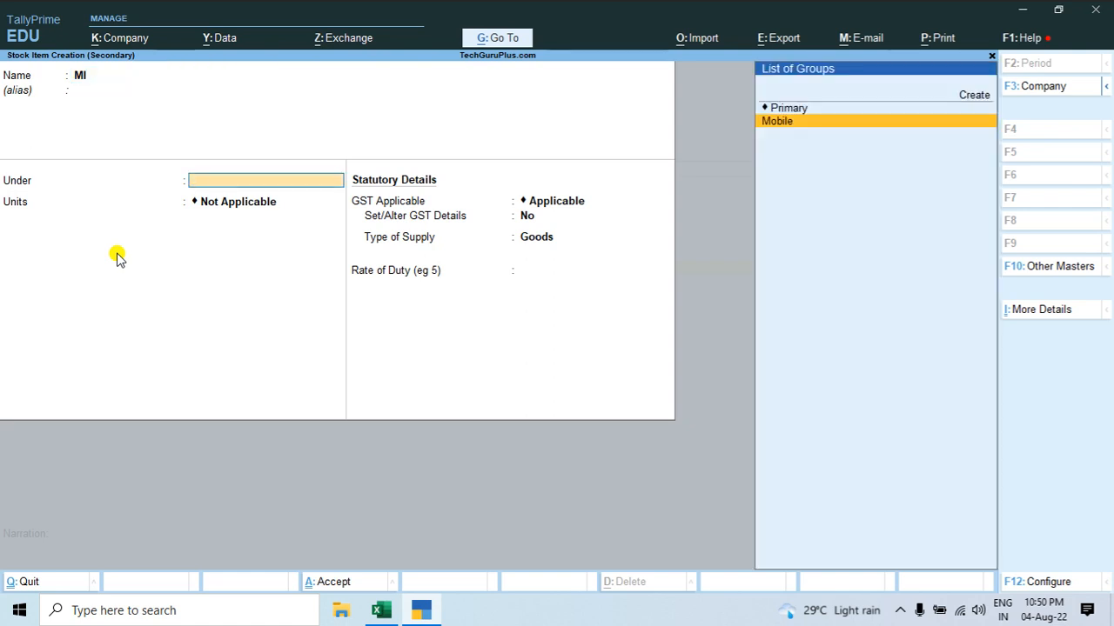
Step: Place the MI stock item under the Mobile group
{"action": "key", "text": "Up"}
{"action": "key", "text": "Down"}
{"action": "key", "text": "Return"}
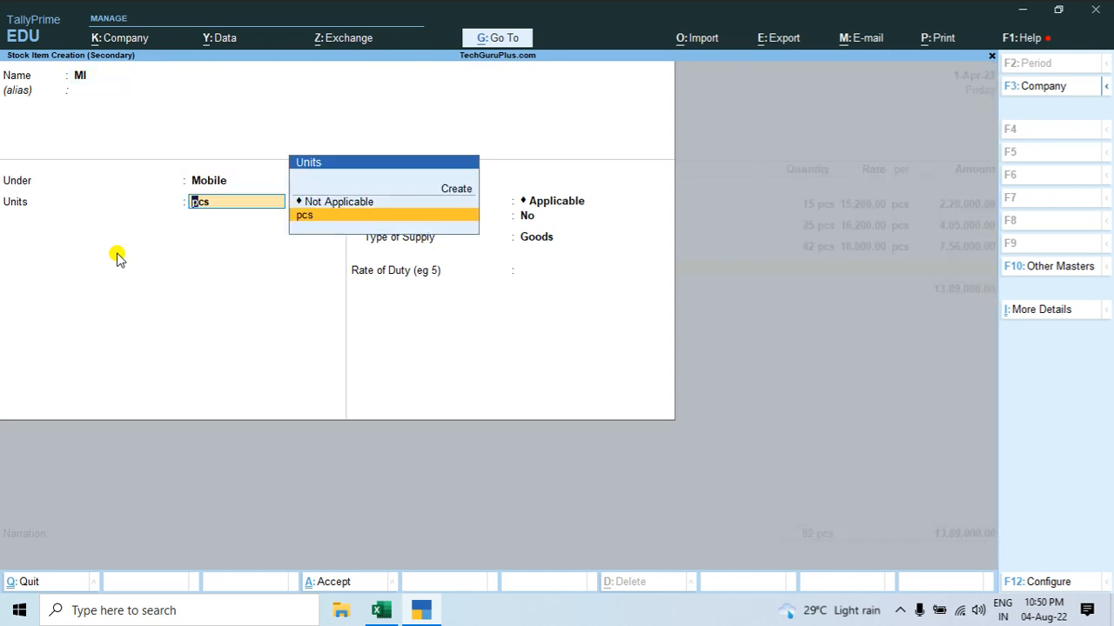
Step: Set MI's unit to pcs, open its GST details and enter HSN/SAC code 8517
{"action": "key", "text": "Return"}
{"action": "key", "text": "Return"}
{"action": "key", "text": "y"}
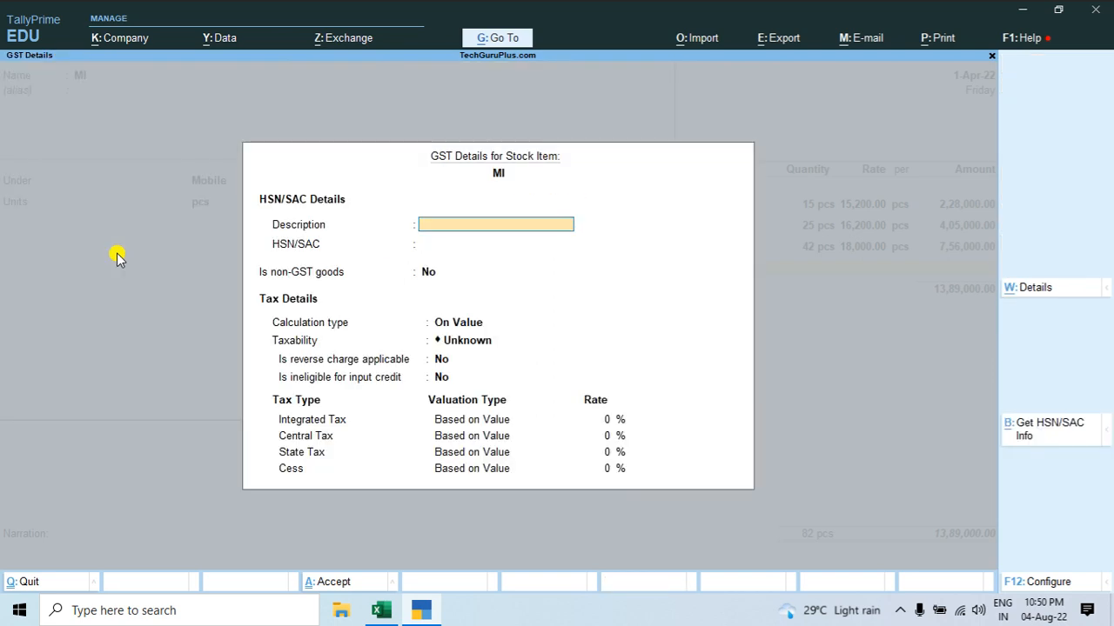
{"action": "key", "text": "Return"}
{"action": "type", "text": "8517"}
{"action": "key", "text": "Return"}
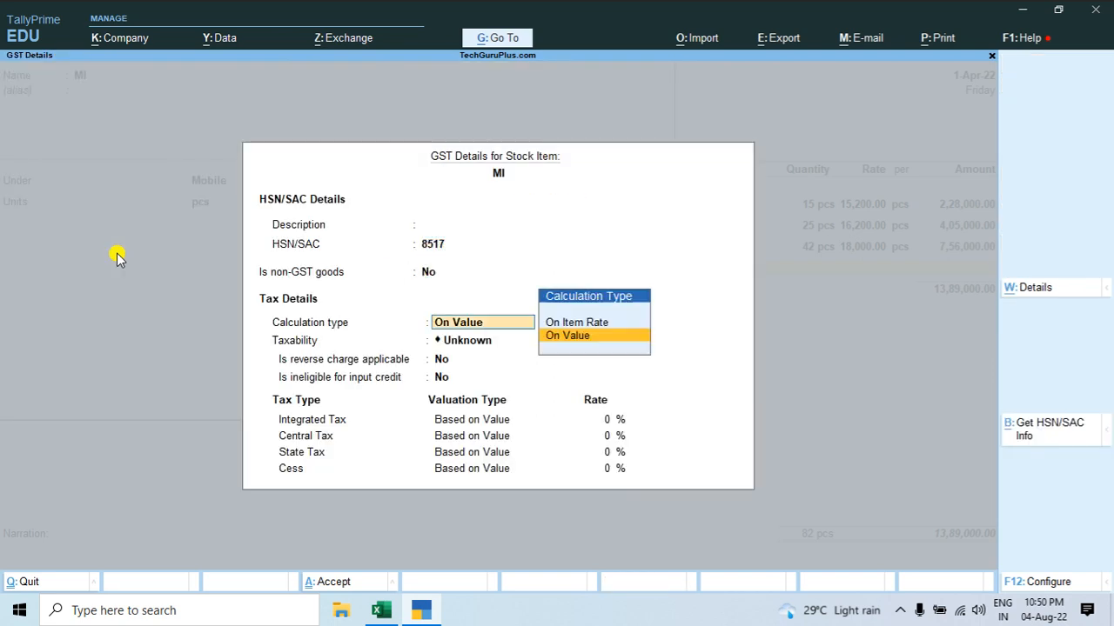
Step: Set MI's taxability to Taxable with 18% integrated tax, calculated on value, and save the stock item
{"action": "key", "text": "Return"}
{"action": "key", "text": "Down"}
{"action": "key", "text": "Down"}
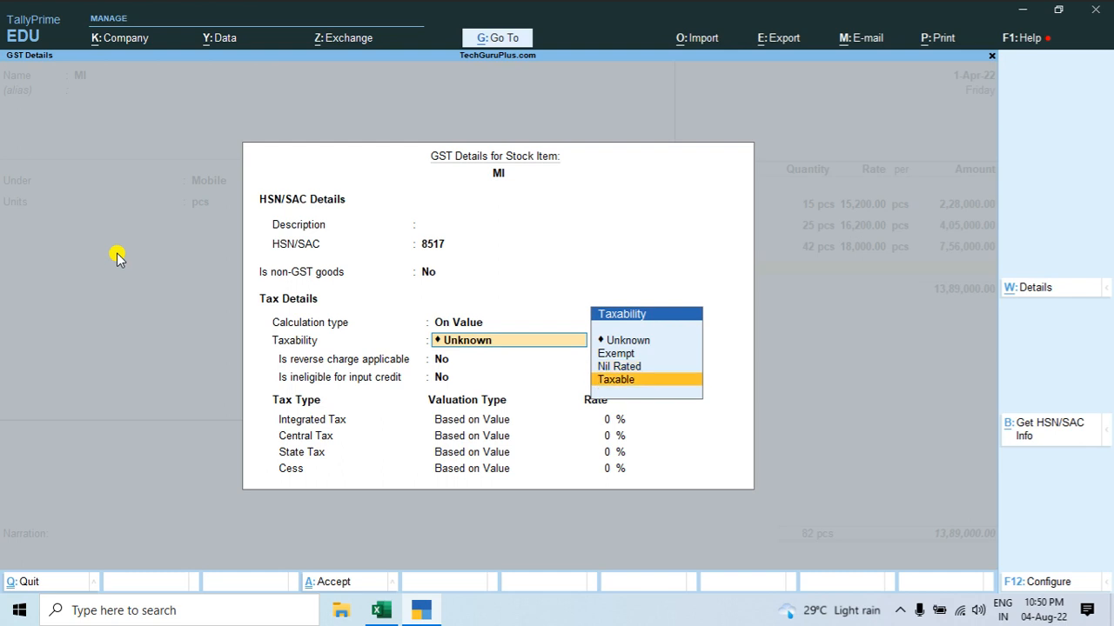
{"action": "key", "text": "Return"}
{"action": "key", "text": "Return"}
{"action": "key", "text": "Return"}
{"action": "type", "text": "18"}
{"action": "key", "text": "Return"}
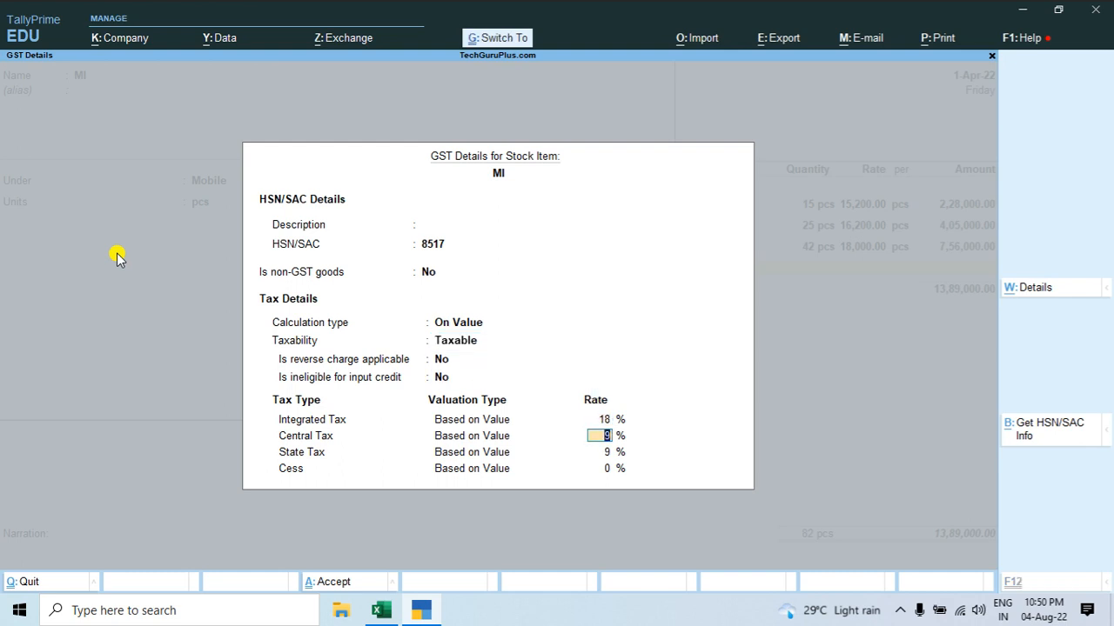
{"action": "key", "text": "ctrl+a"}
{"action": "key", "text": "ctrl+a"}
Step: Look up MI's quantity on the Excel invoice and enter 45 pcs on its line in the TallyPrime voucher
{"action": "key", "text": "alt+Tab"}
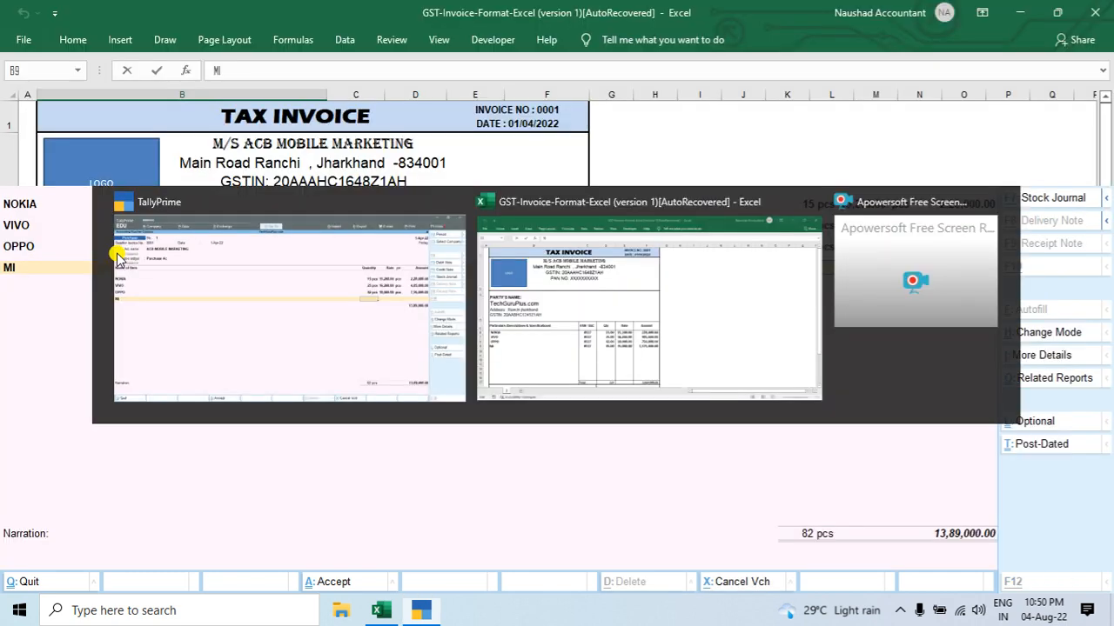
{"action": "key", "text": "Escape"}
{"action": "key", "text": "Right"}
{"action": "key", "text": "Right"}
{"action": "key", "text": "alt+Tab"}
{"action": "type", "text": "45"}
{"action": "key", "text": "Return"}
{"action": "key", "text": "Return"}
{"action": "key", "text": "Return"}
Step: Select MI's rate value 35000 in the rate cell of the Excel invoice
{"action": "key", "text": "alt+Tab"}
{"action": "key", "text": "Right"}
{"action": "key", "text": "Right"}
{"action": "key", "text": "Right"}
{"action": "key", "text": "Left"}
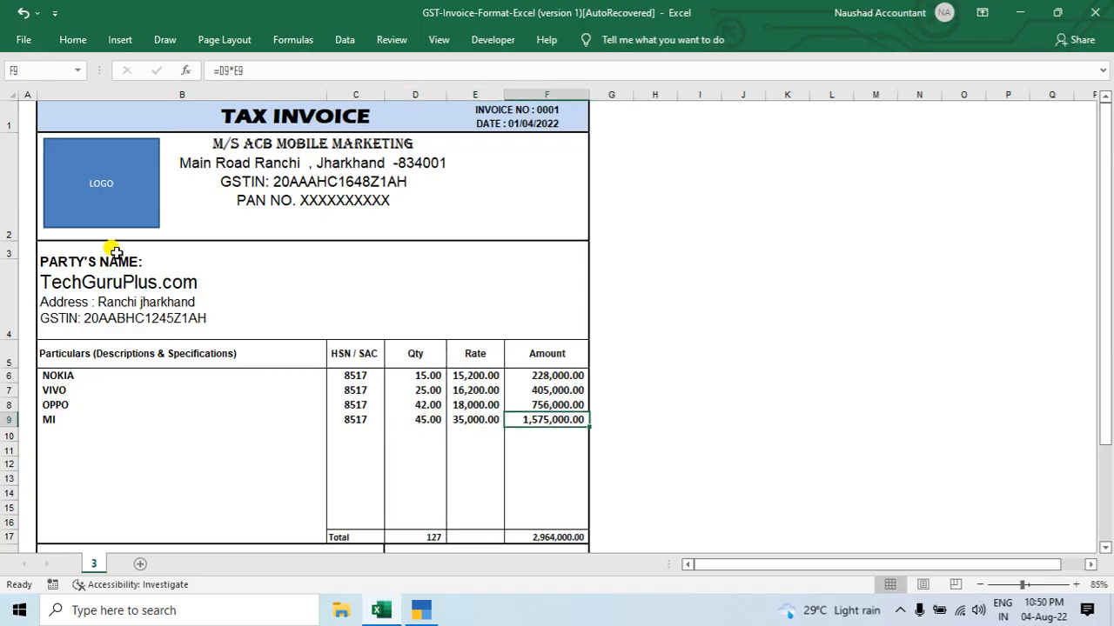
{"action": "key", "text": "Left"}
{"action": "key", "text": "F2"}
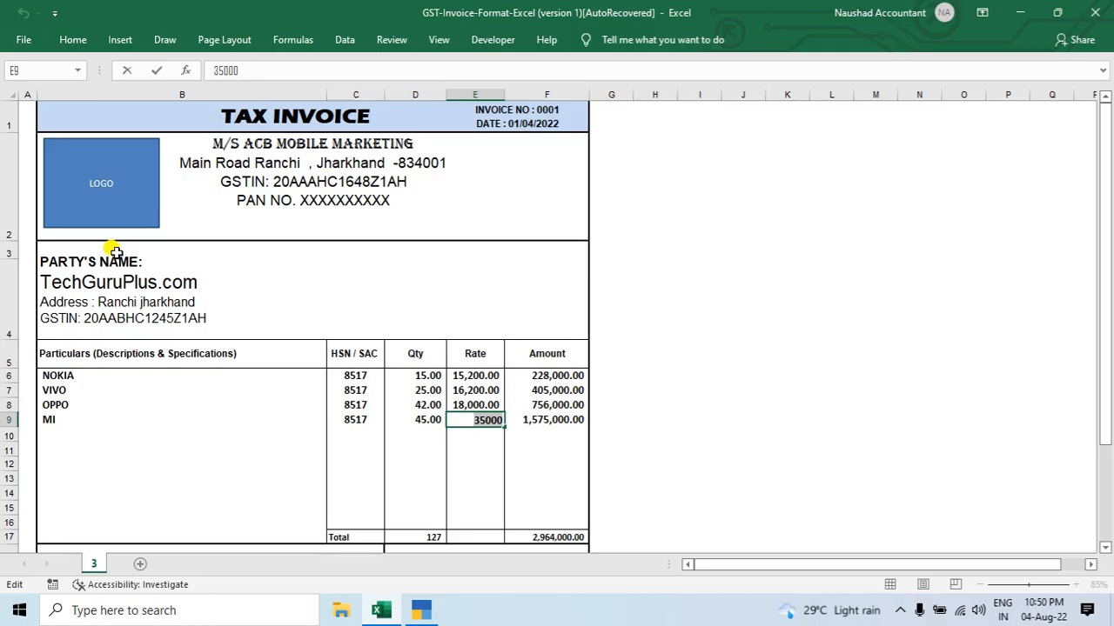
Step: Back in the TallyPrime voucher, set MI's rate to 35,000.00, correcting the entry made in the wrong field
{"action": "key", "text": "alt+Tab"}
{"action": "type", "text": "35000"}
{"action": "key", "text": "Return"}
{"action": "key", "text": "BackSpace"}
{"action": "key", "text": "BackSpace"}
{"action": "key", "text": "BackSpace"}
{"action": "key", "text": "Delete"}
{"action": "key", "text": "Delete"}
{"action": "key", "text": "Delete"}
{"action": "key", "text": "Delete"}
{"action": "key", "text": "Delete"}
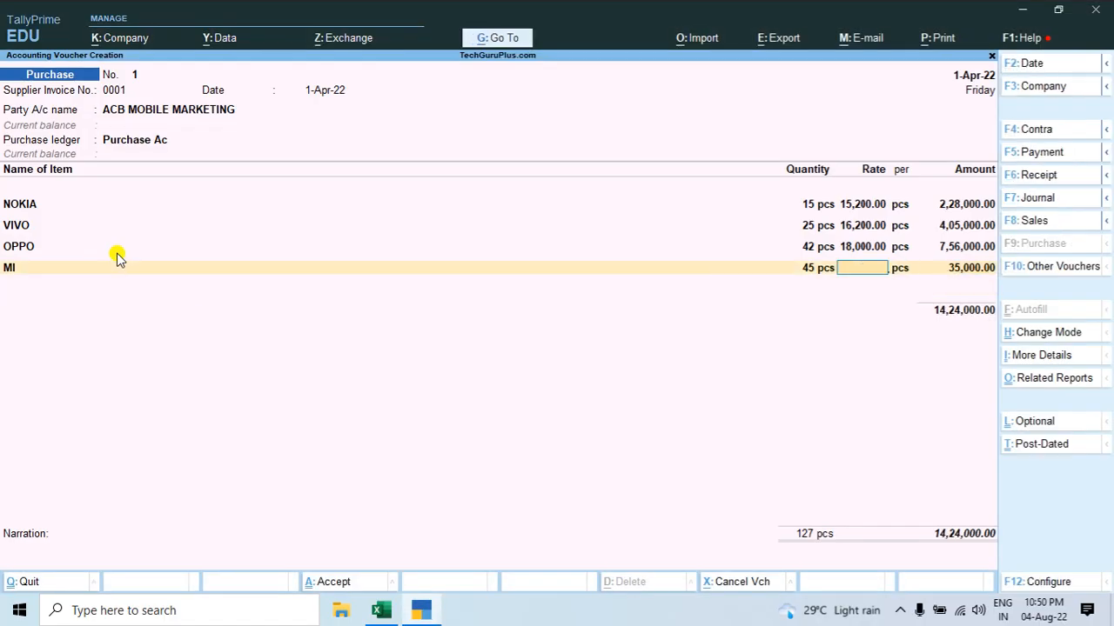
{"action": "type", "text": "35000"}
{"action": "key", "text": "Return"}
Step: Compare the total amount on the Excel invoice with the voucher total in TallyPrime
{"action": "key", "text": "alt+Tab"}
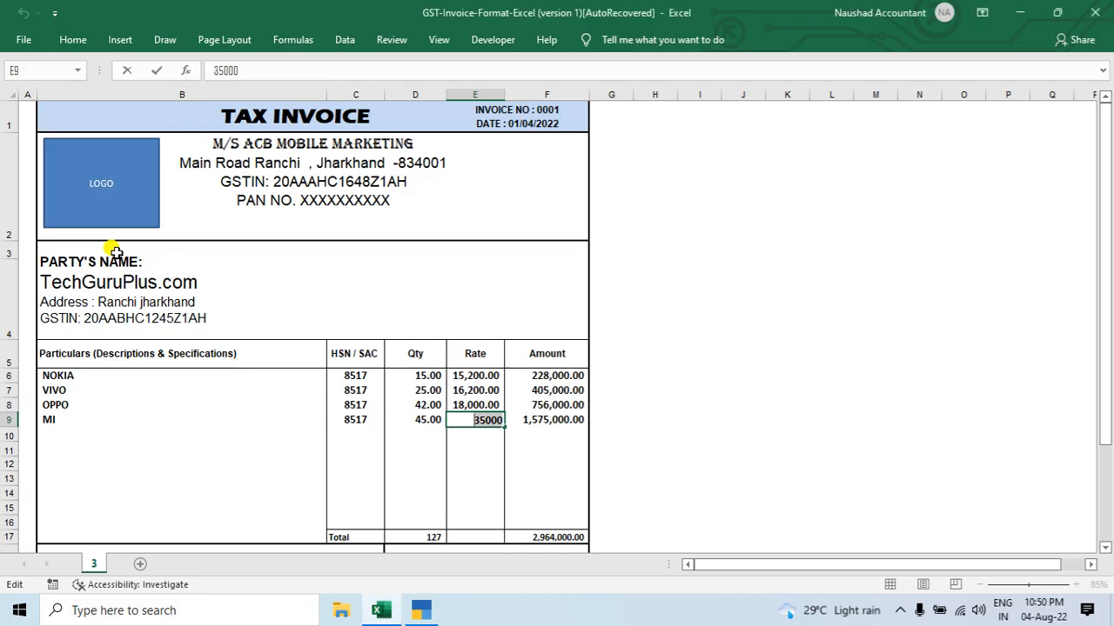
{"action": "key", "text": "Right"}
{"action": "left_click", "coordinate": [540, 536]}
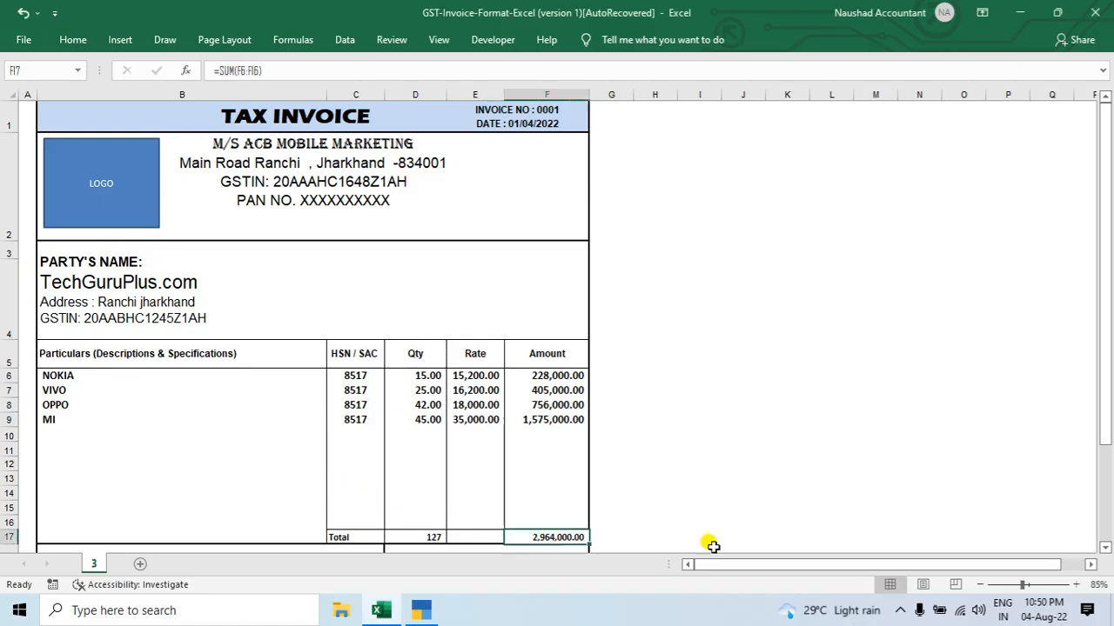
{"action": "key", "text": "alt+Tab"}
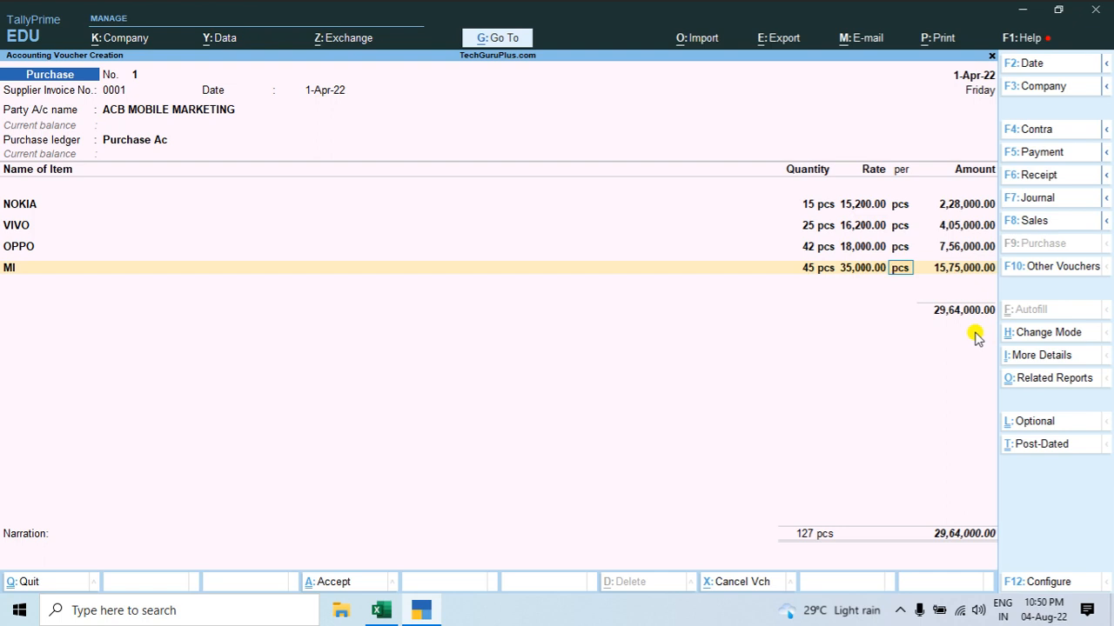
Step: Complete MI's line per pcs with the amount 15,75,000.00 and end the voucher's item list
{"action": "key", "text": "Return"}
{"action": "key", "text": "Return"}
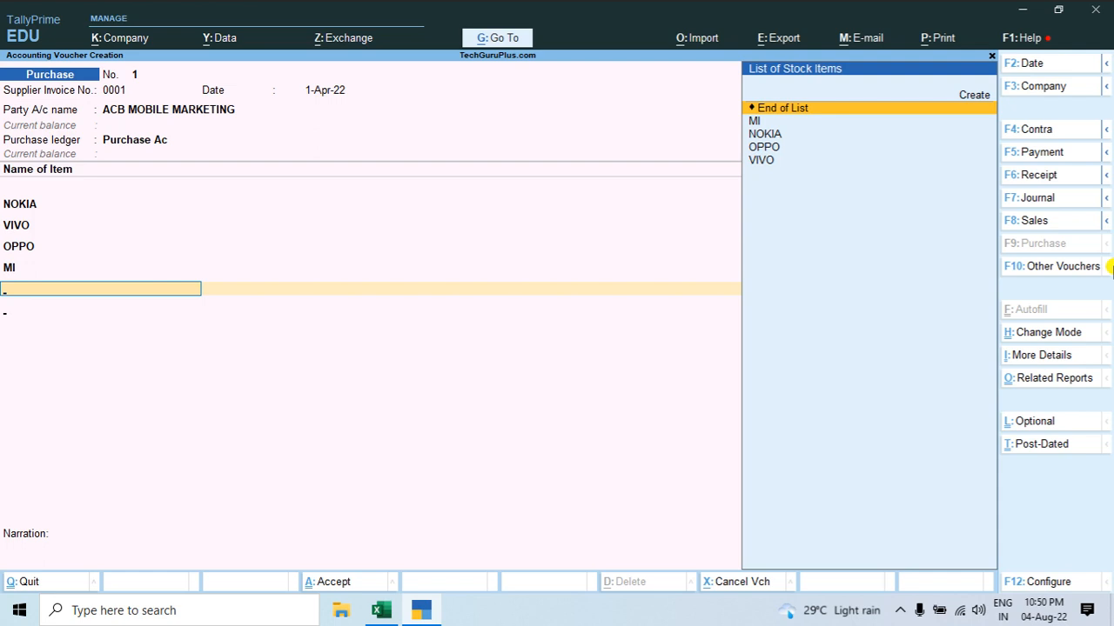
{"action": "key", "text": "Return"}
{"action": "key", "text": "BackSpace"}
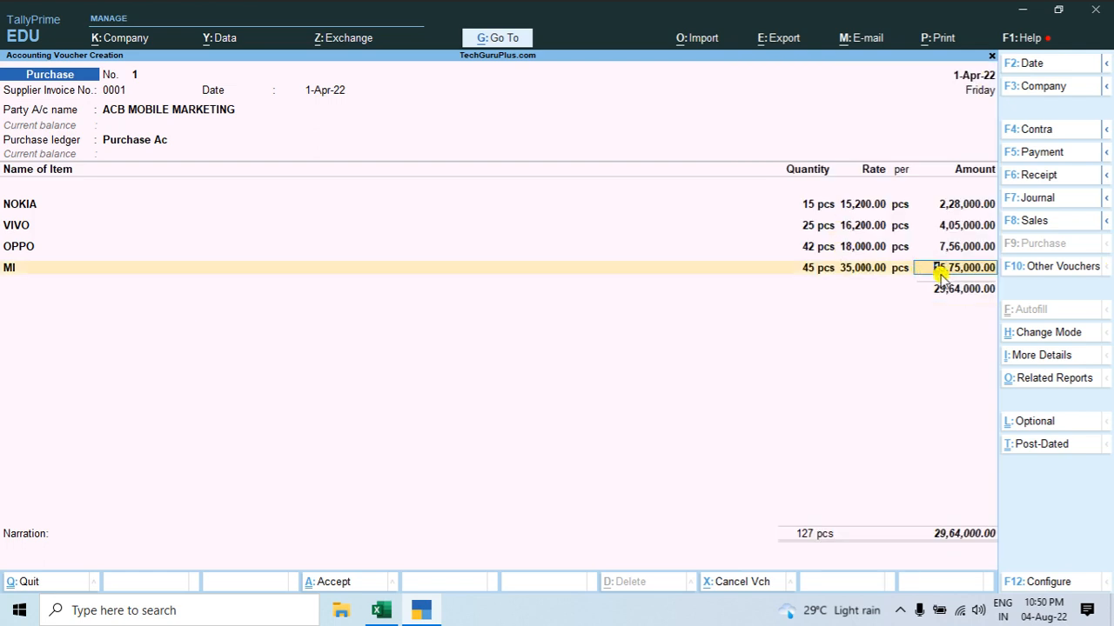
{"action": "key", "text": "Return"}
{"action": "key", "text": "Return"}
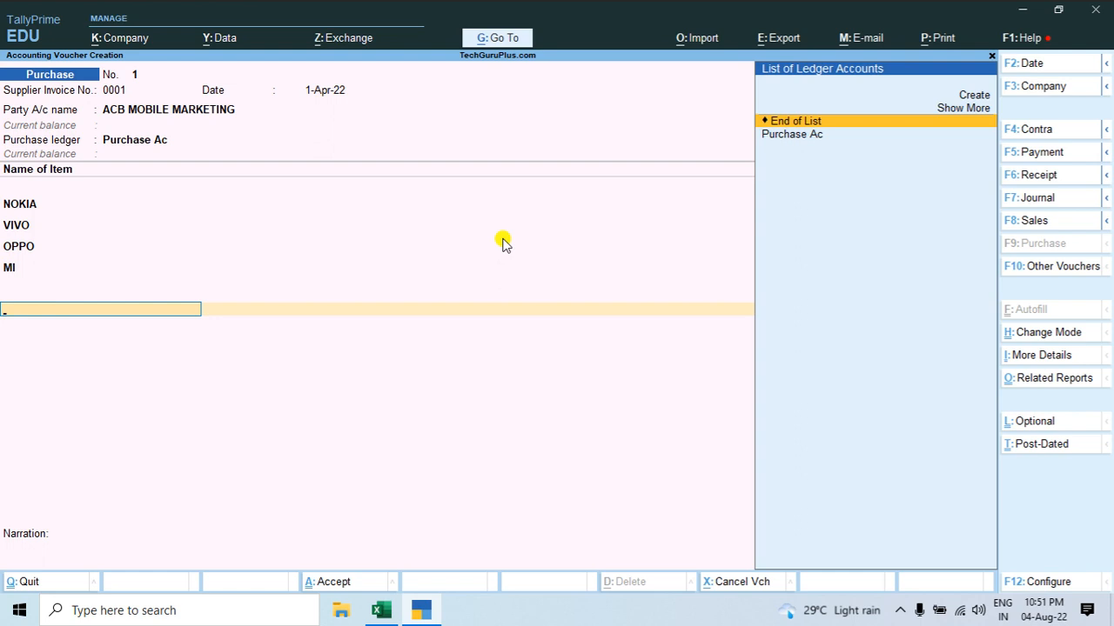
Step: Start a new ledger from the voucher, check the tax rows of the Excel invoice, and name the ledger CGST
{"action": "key", "text": "Up"}
{"action": "key", "text": "Up"}
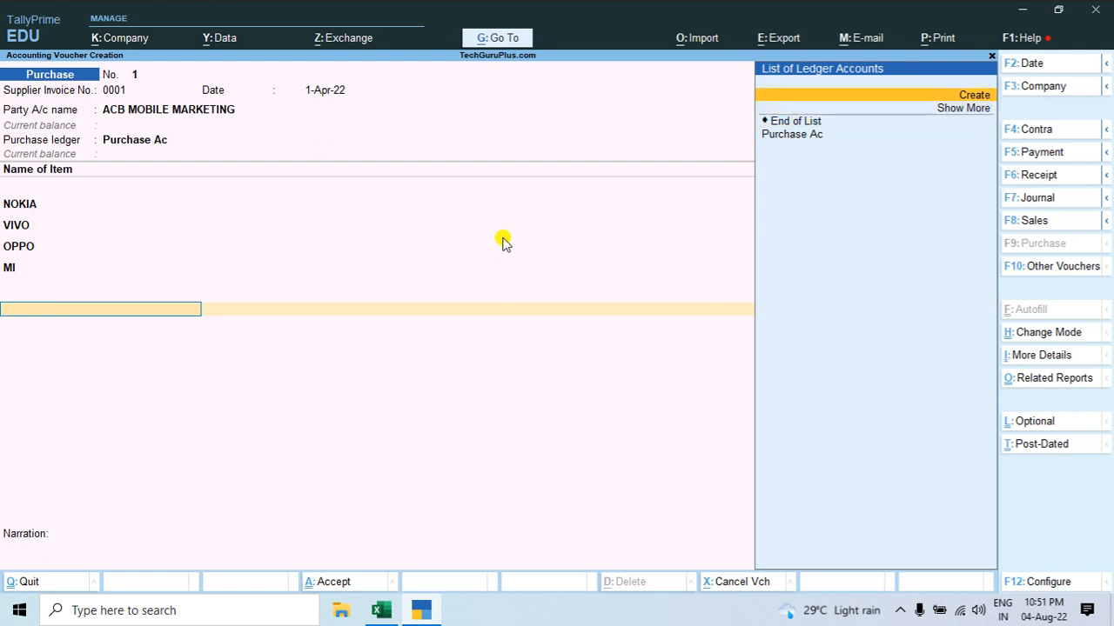
{"action": "key", "text": "Return"}
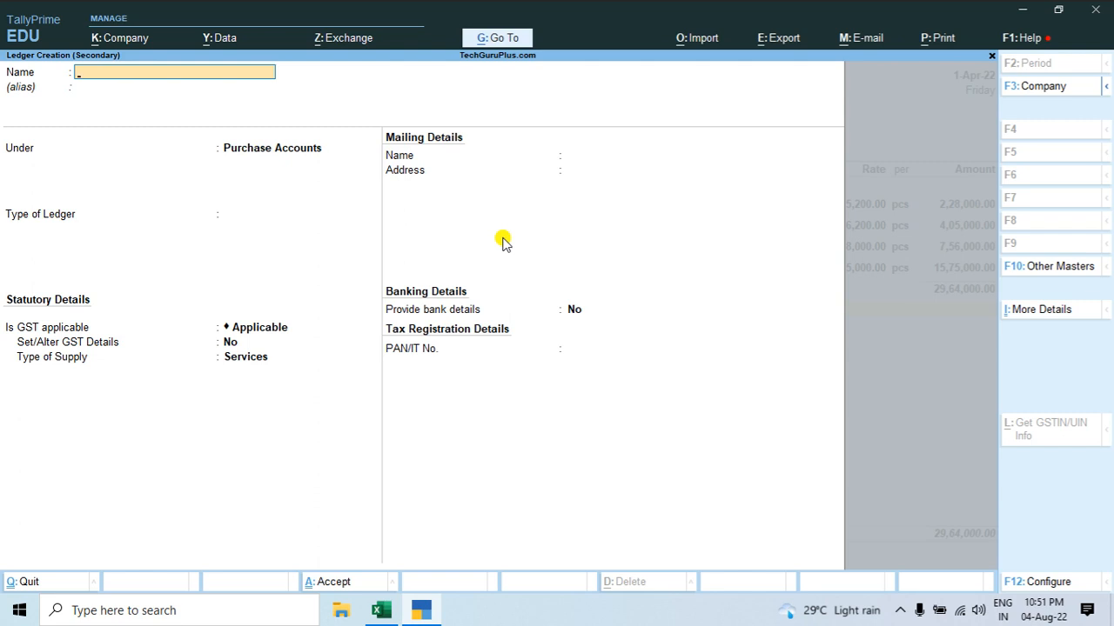
{"action": "key", "text": "alt+Tab"}
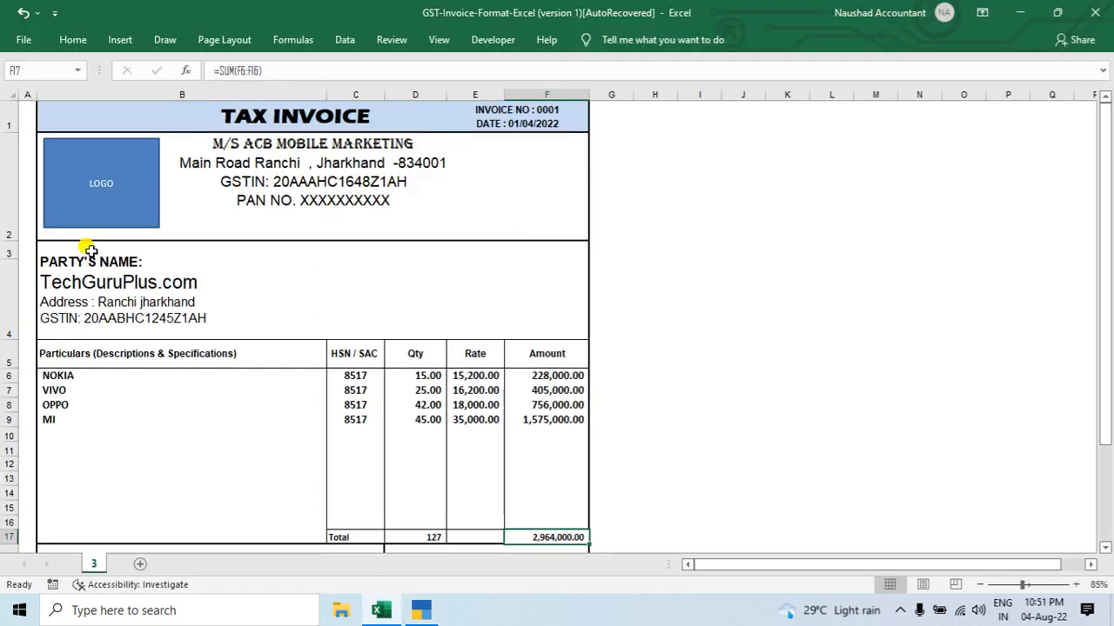
{"action": "scroll", "coordinate": [304, 296], "scroll_direction": "down", "scroll_amount": 4}
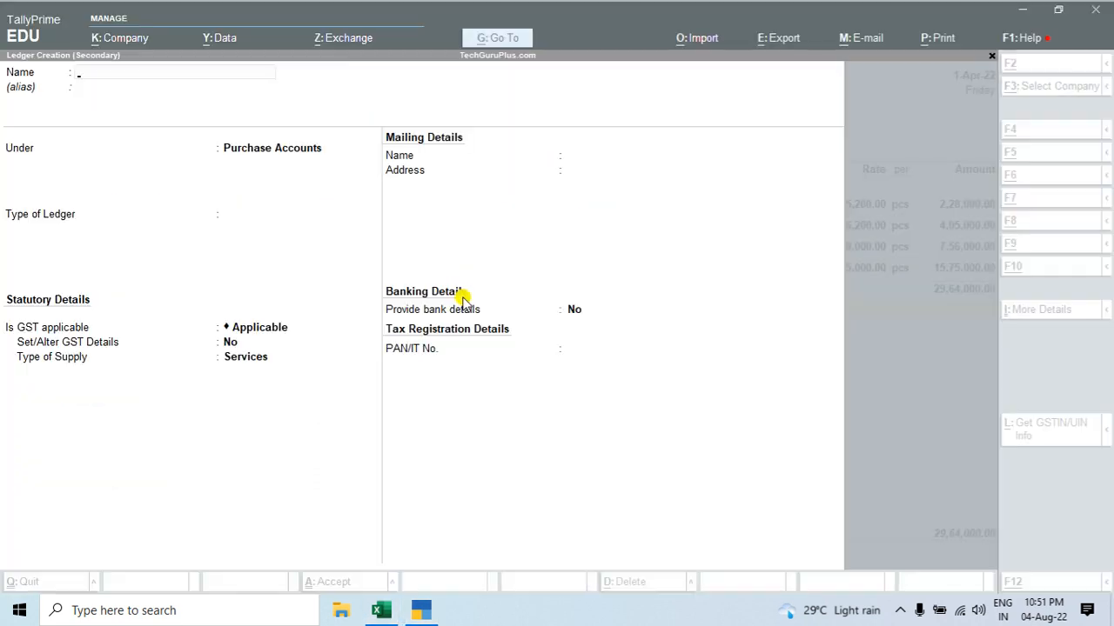
{"action": "key", "text": "alt+Tab"}
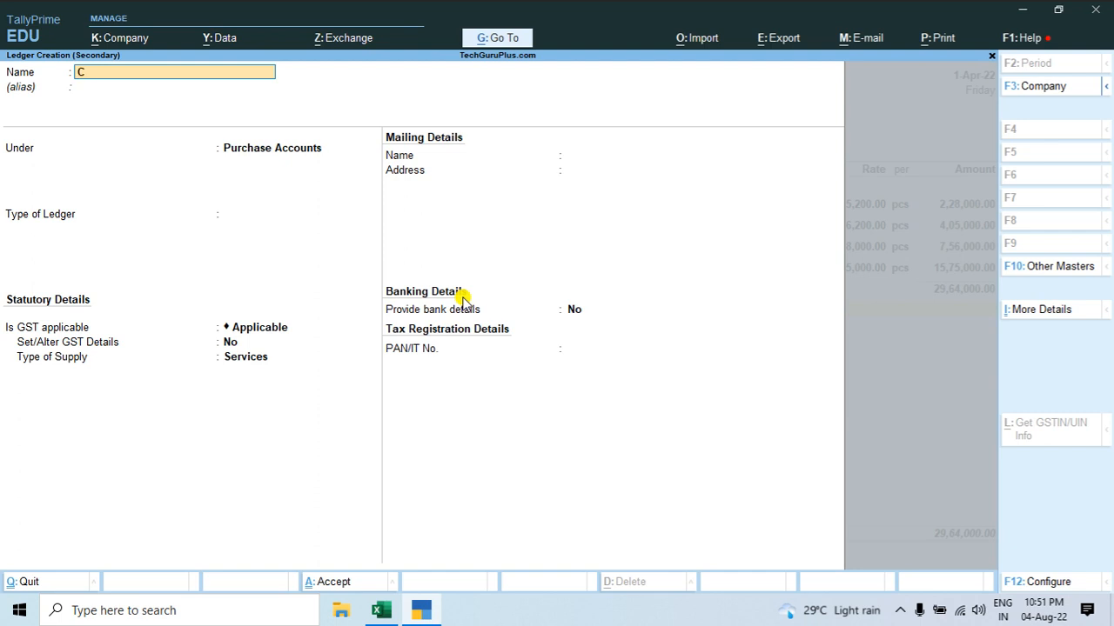
{"action": "type", "text": "CGST"}
{"action": "key", "text": "Return"}
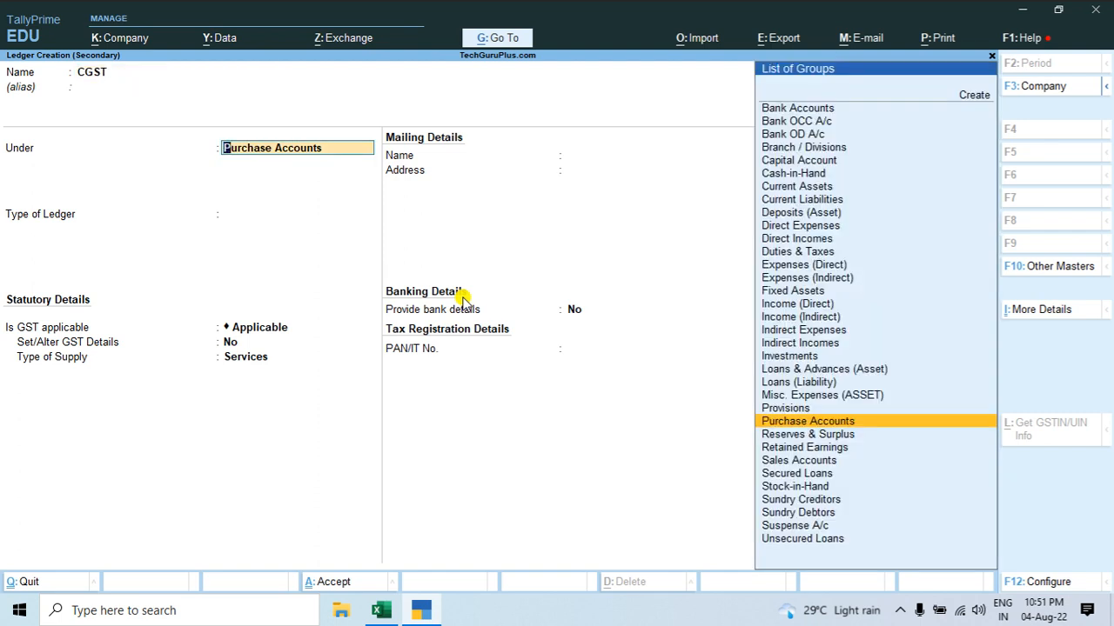
Step: Place the CGST ledger under Duties & Taxes with duty type GST and tax type Central Tax, and save it
{"action": "type", "text": "DU"}
{"action": "key", "text": "Return"}
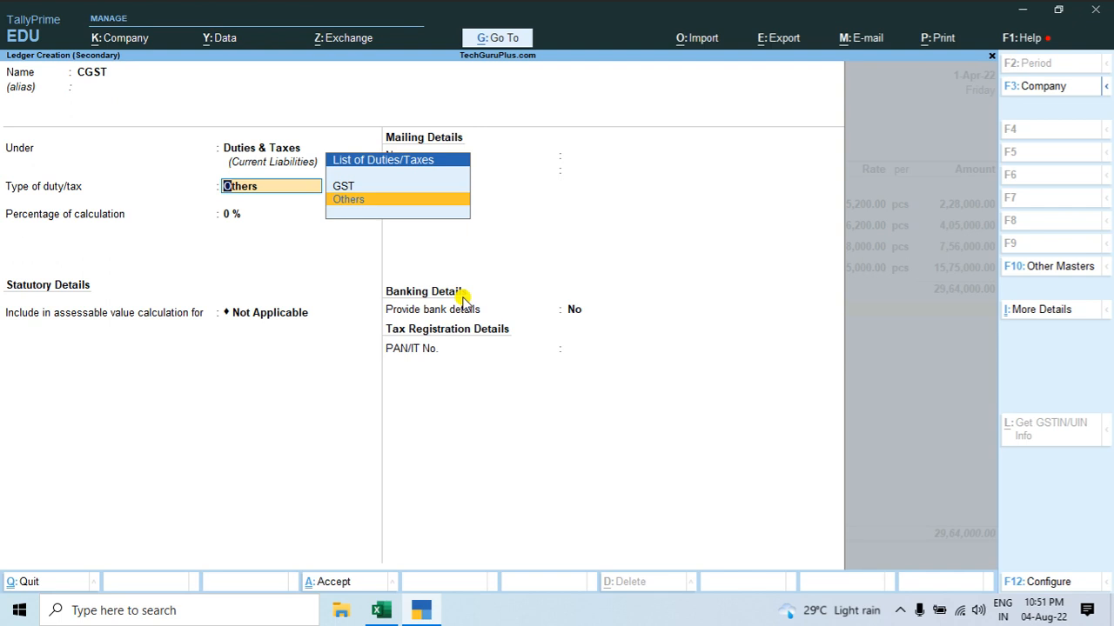
{"action": "key", "text": "Up"}
{"action": "key", "text": "Return"}
{"action": "key", "text": "Down"}
{"action": "key", "text": "Down"}
{"action": "key", "text": "Down"}
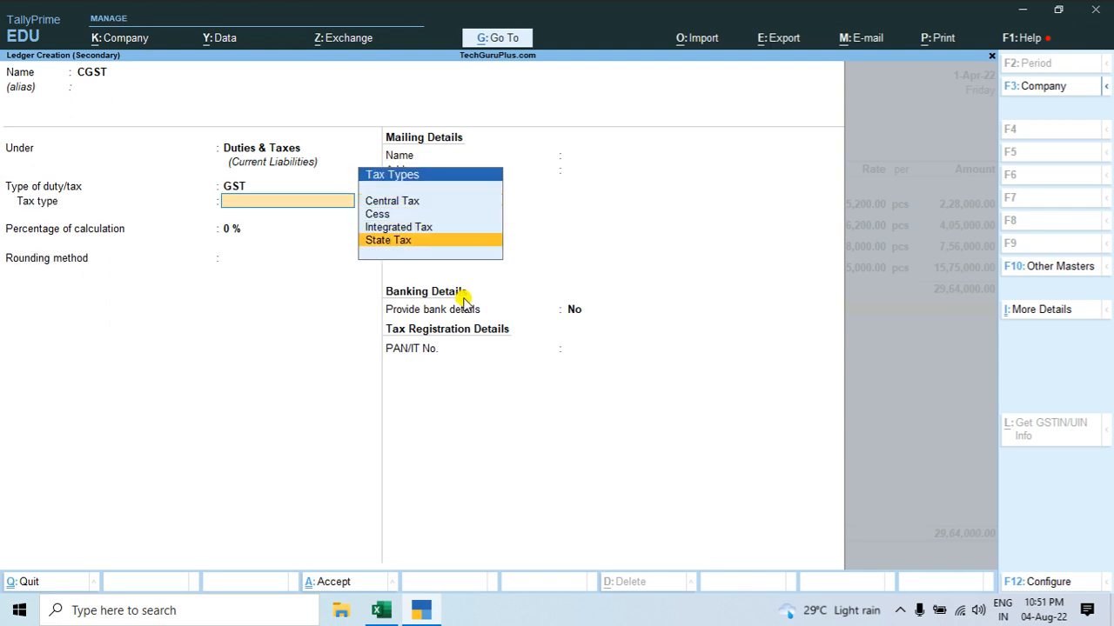
{"action": "key", "text": "Up"}
{"action": "key", "text": "Up"}
{"action": "key", "text": "Up"}
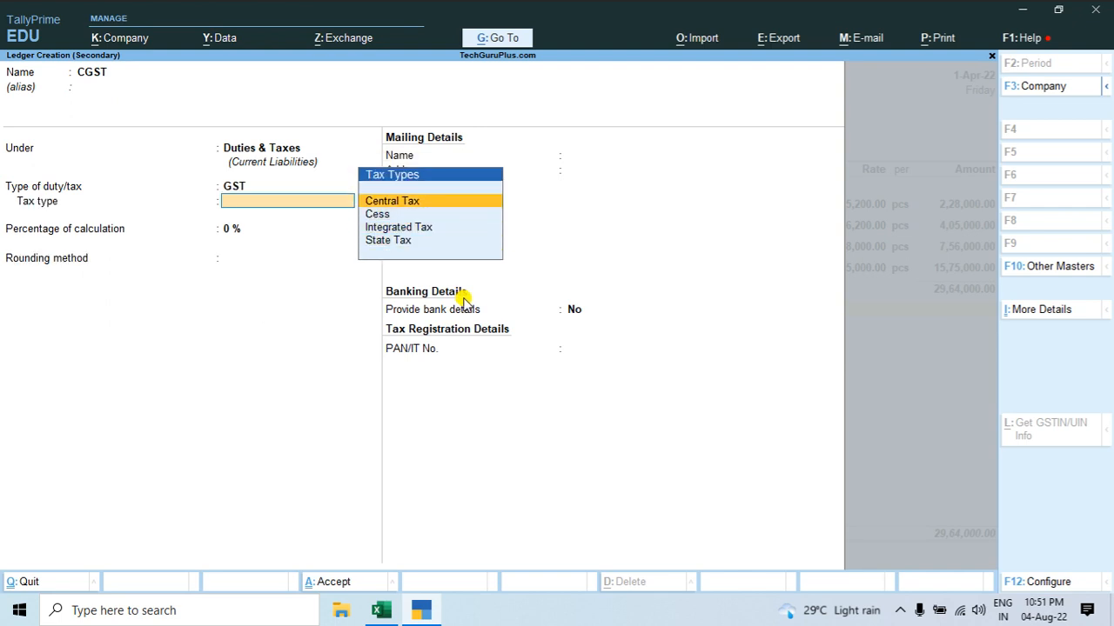
{"action": "key", "text": "Return"}
{"action": "key", "text": "ctrl+a"}
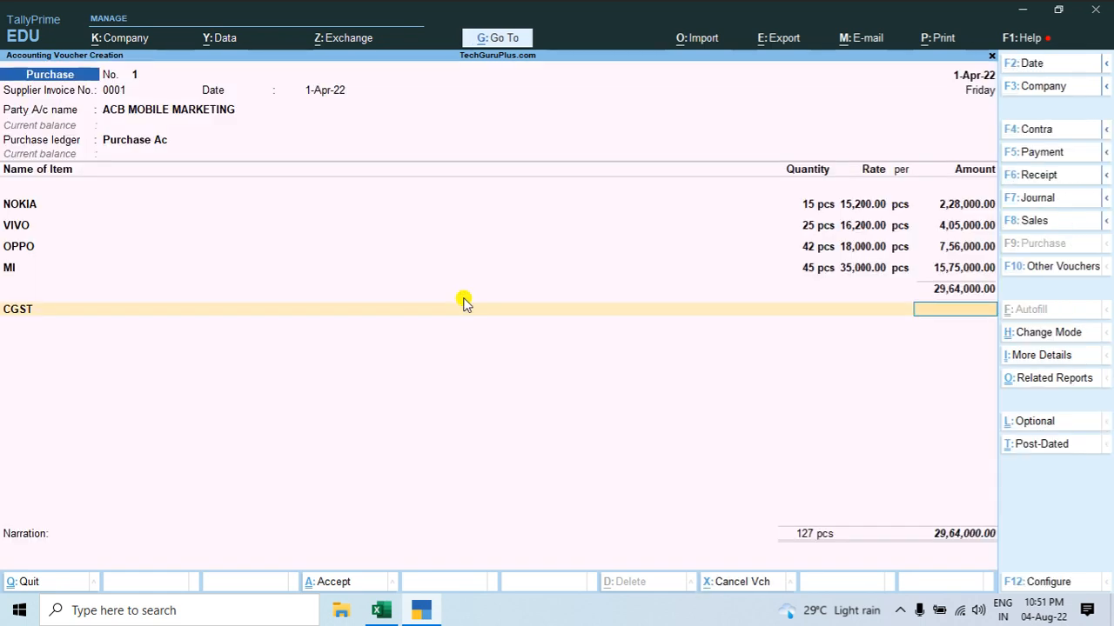
Step: Leave the CGST amount blank and create a ledger named SGST under Duties & Taxes with duty type GST
{"action": "key", "text": "Return"}
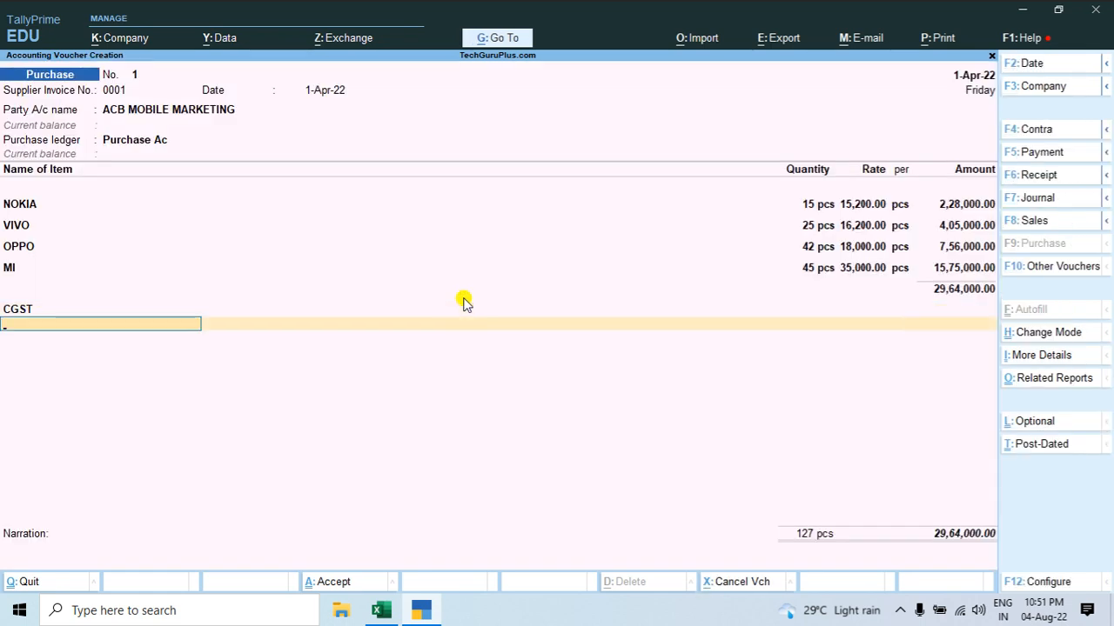
{"action": "key", "text": "alt"}
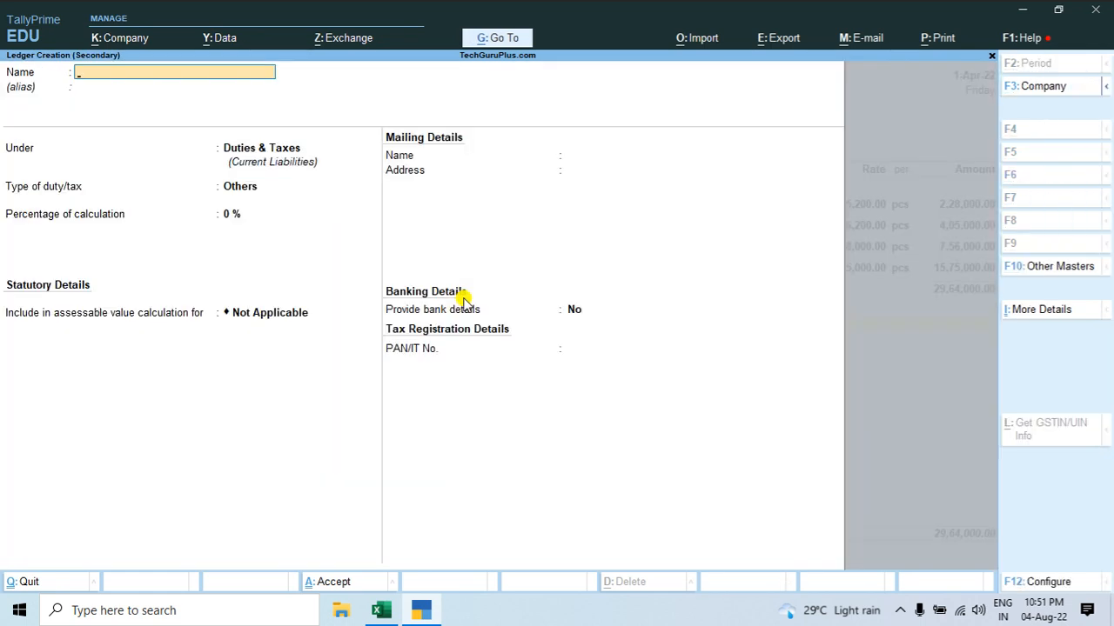
{"action": "key", "text": "Return"}
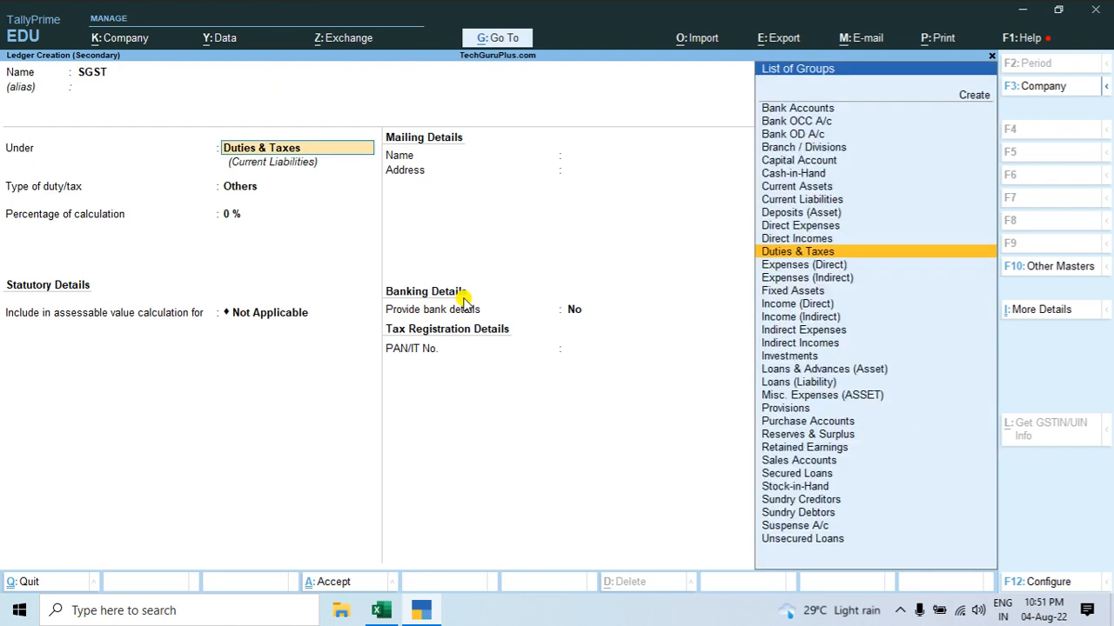
{"action": "key", "text": "Return"}
{"action": "key", "text": "Up"}
{"action": "key", "text": "Return"}
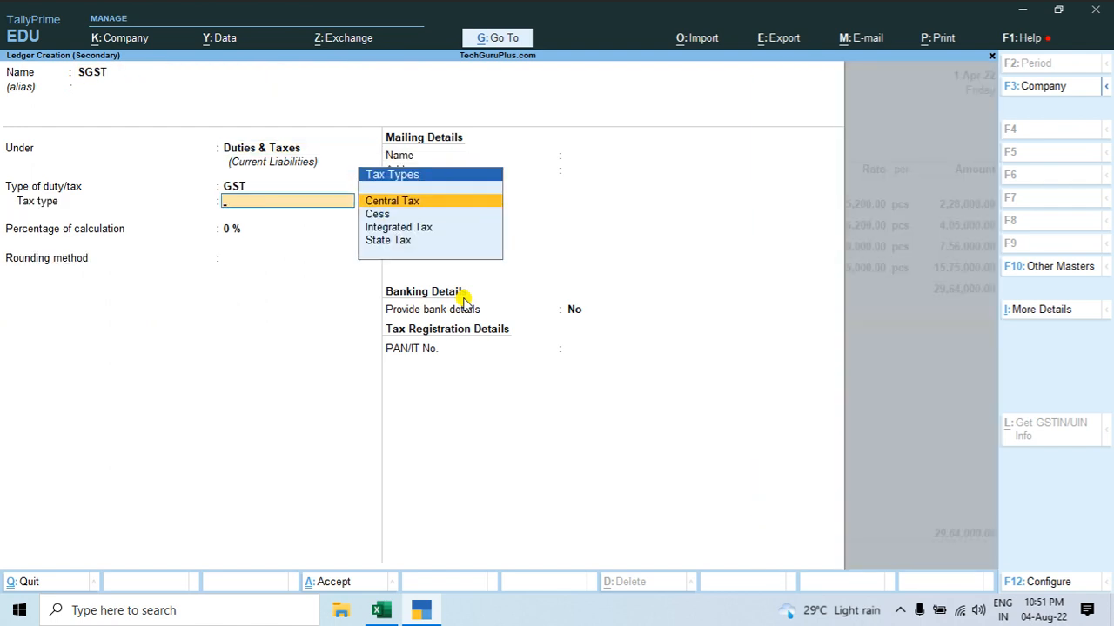
Step: Set the SGST ledger's tax type to State Tax and save it
{"action": "key", "text": "Down"}
{"action": "key", "text": "Down"}
{"action": "key", "text": "Down"}
{"action": "key", "text": "Return"}
{"action": "key", "text": "ctrl+a"}
Step: Leave the SGST amount blank, save the purchase voucher and reopen it for alteration
{"action": "key", "text": "Return"}
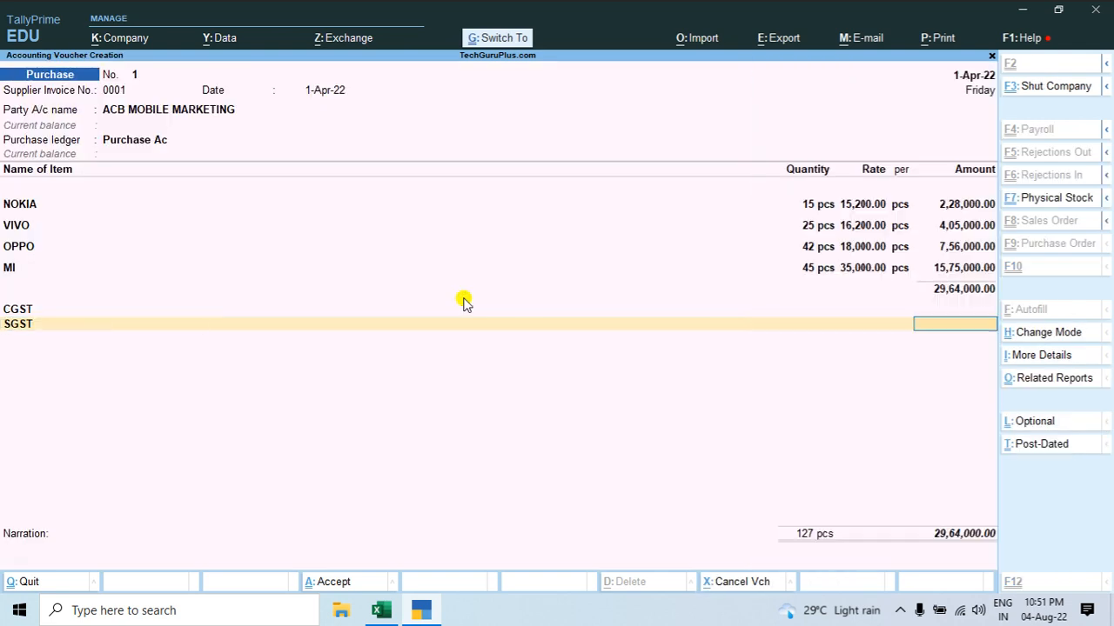
{"action": "key", "text": "ctrl+a"}
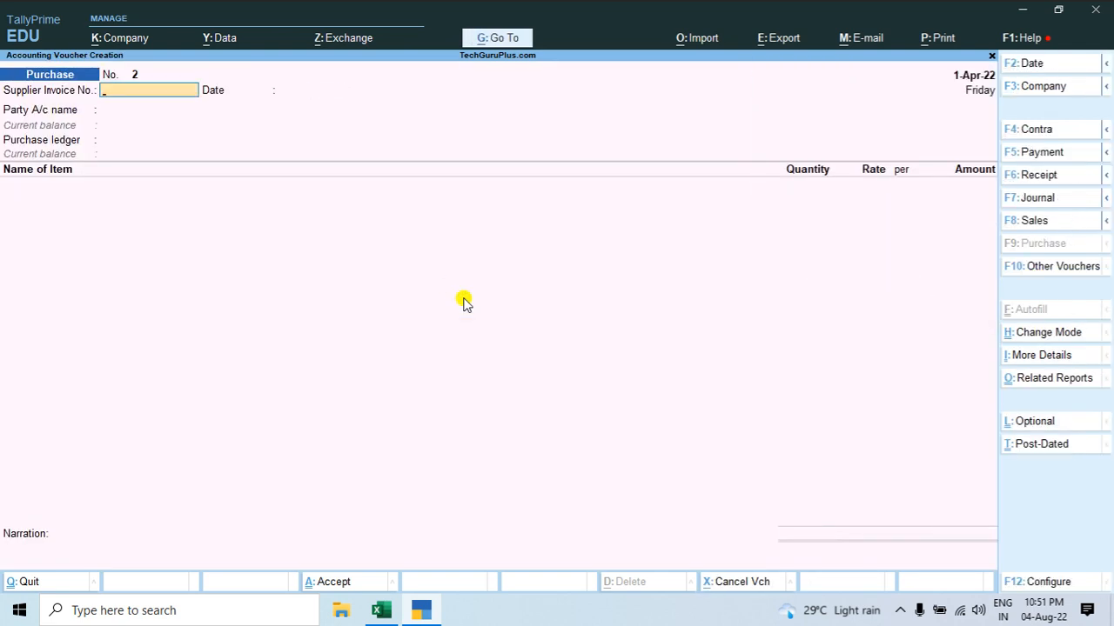
{"action": "key", "text": "Page_Up"}
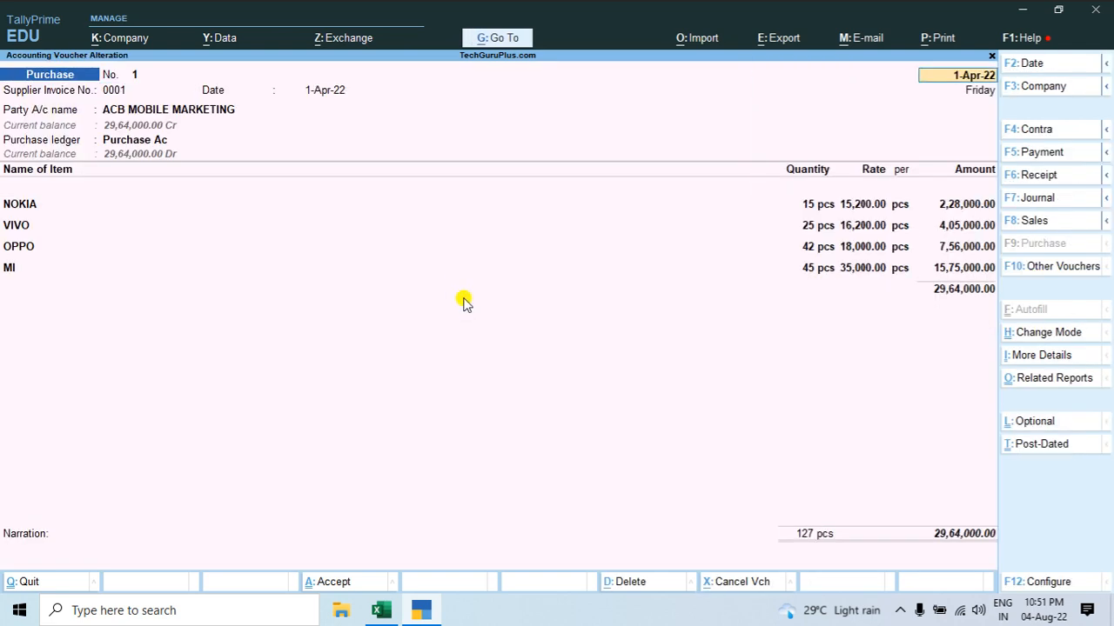
Step: Try to view the tax analysis of the reopened purchase voucher, and move to its party account name
{"action": "key", "text": "alt"}
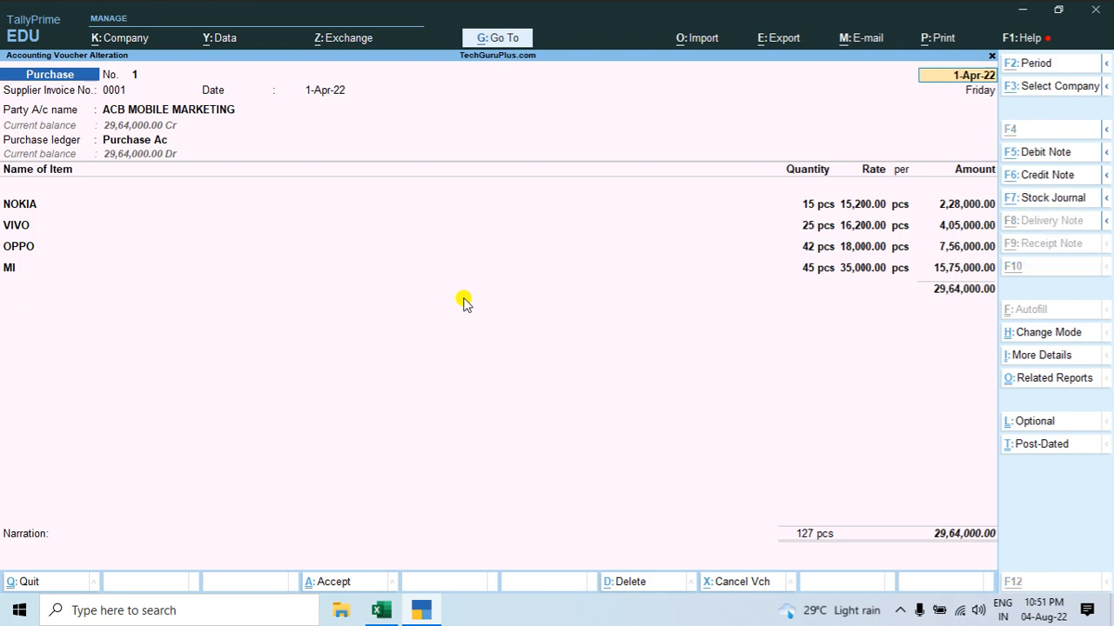
{"action": "key", "text": "ctrl+o"}
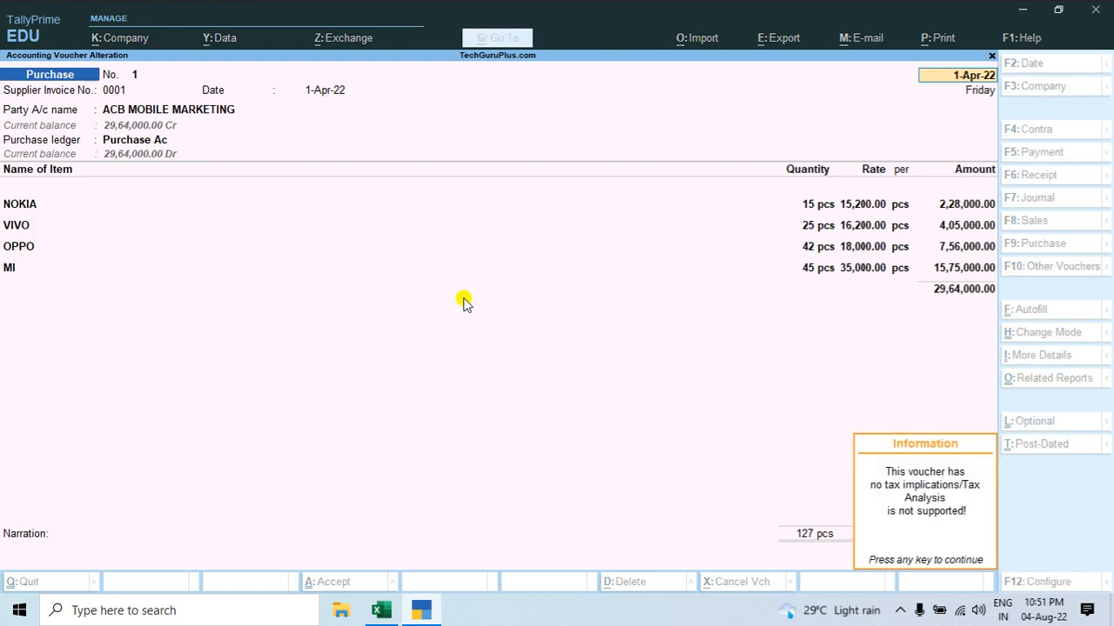
{"action": "key", "text": "Escape"}
{"action": "key", "text": "ctrl+o"}
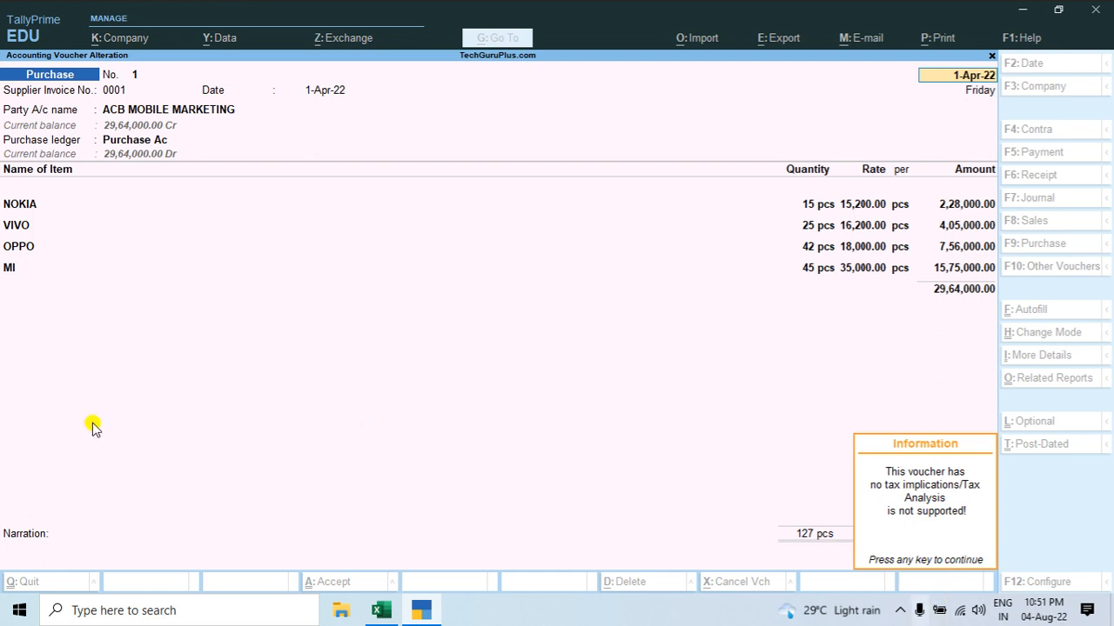
{"action": "left_click", "coordinate": [400, 314]}
{"action": "left_click", "coordinate": [152, 113]}
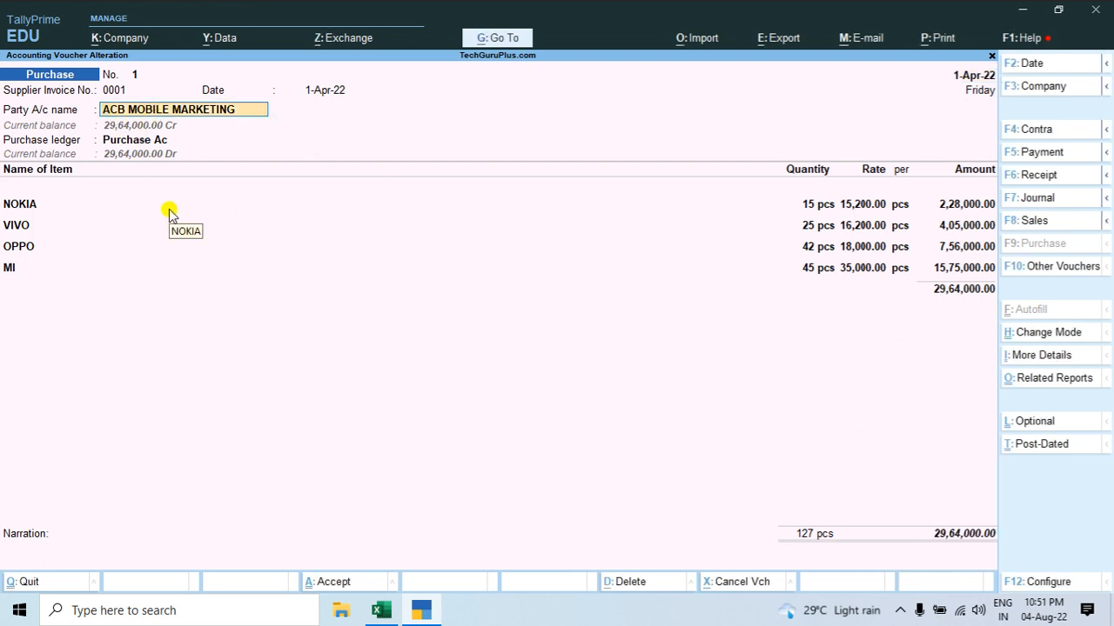
Step: Review the ACB MOBILE MARKETING party ledger's details from the purchase voucher and return without changing them
{"action": "key", "text": "ctrl+Return"}
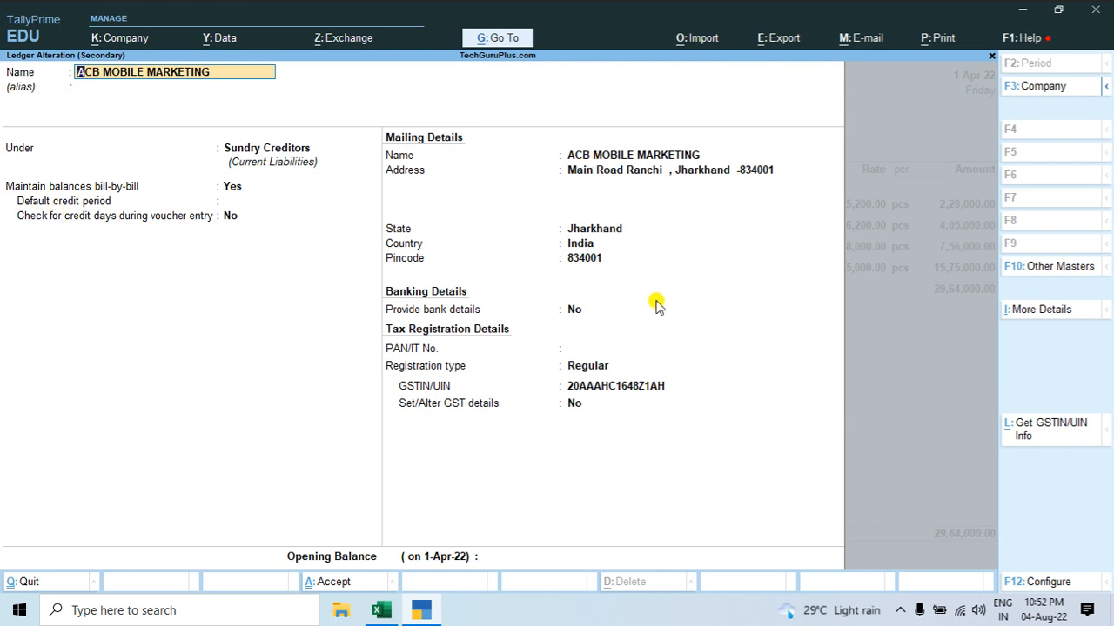
{"action": "key", "text": "Escape"}
{"action": "key", "text": "Escape"}
{"action": "key", "text": "Return"}
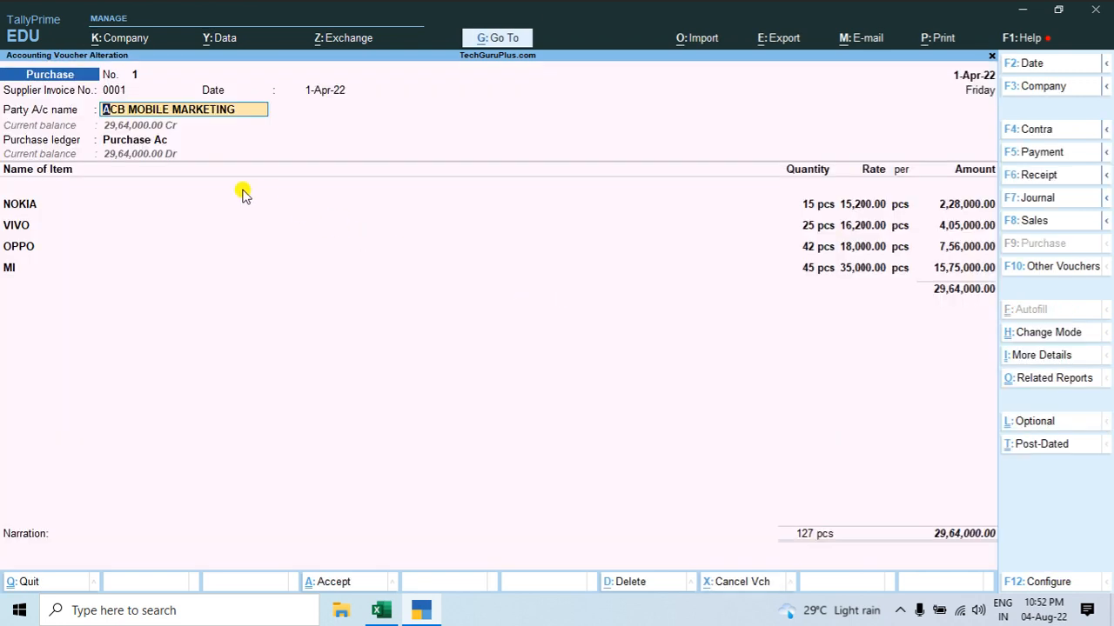
Step: Open the voucher's Purchase Ac ledger for alteration and change its type of ledger to Not Applicable
{"action": "left_click", "coordinate": [159, 141]}
{"action": "key", "text": "ctrl+Return"}
{"action": "key", "text": "Return"}
{"action": "key", "text": "Return"}
{"action": "key", "text": "Return"}
{"action": "key", "text": "Return"}
{"action": "key", "text": "Return"}
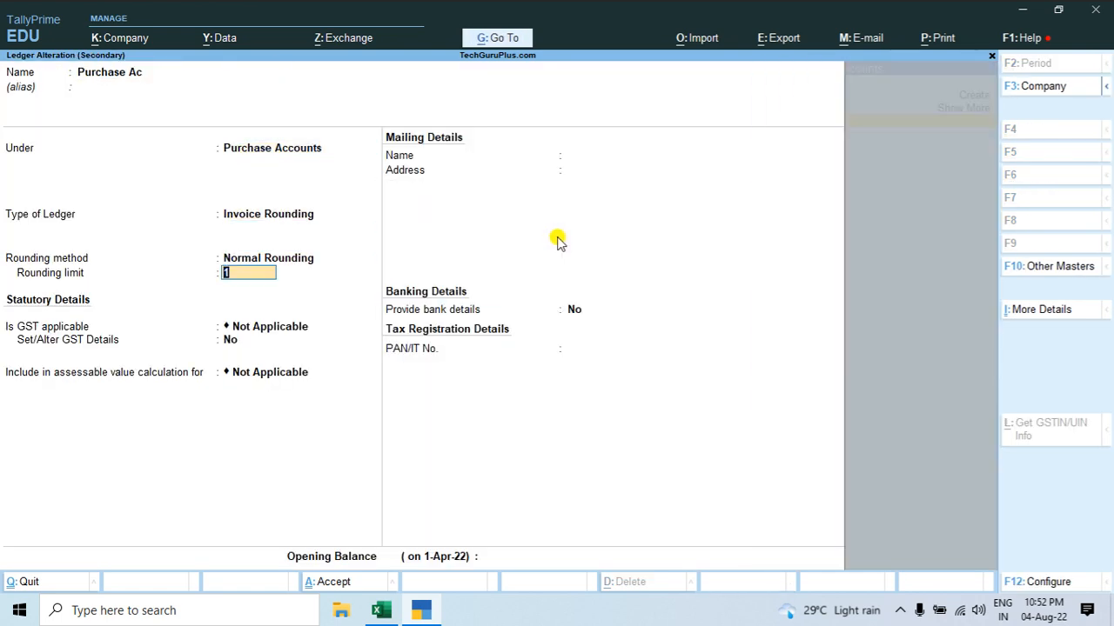
{"action": "key", "text": "BackSpace"}
{"action": "key", "text": "Return"}
{"action": "key", "text": "Return"}
{"action": "key", "text": "BackSpace"}
{"action": "key", "text": "BackSpace"}
{"action": "key", "text": "BackSpace"}
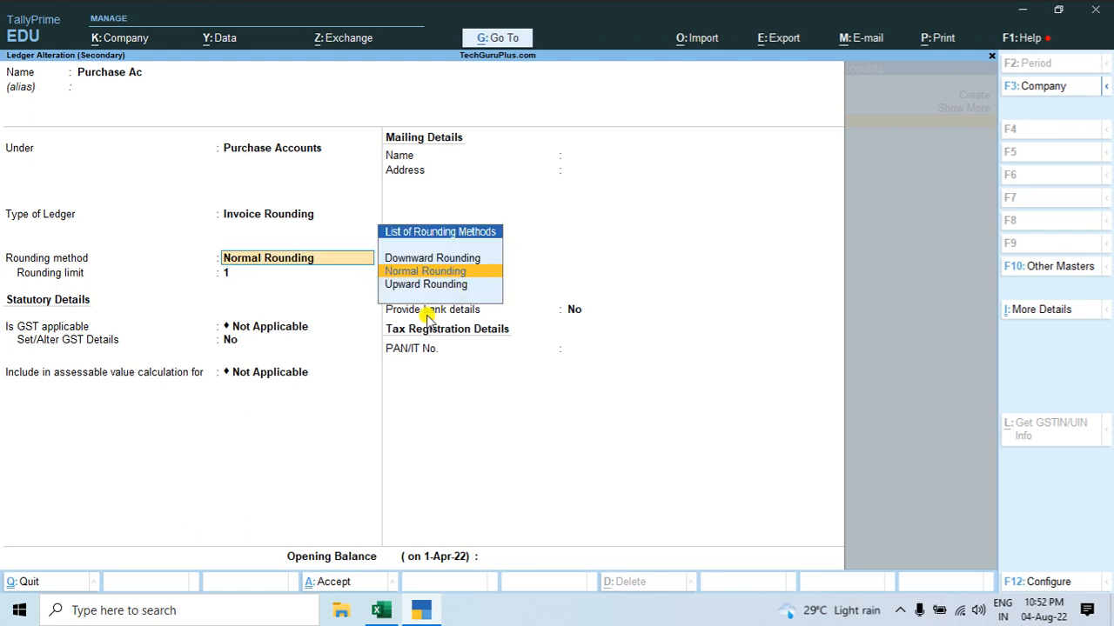
{"action": "key", "text": "BackSpace"}
{"action": "key", "text": "Return"}
{"action": "key", "text": "Up"}
{"action": "key", "text": "Up"}
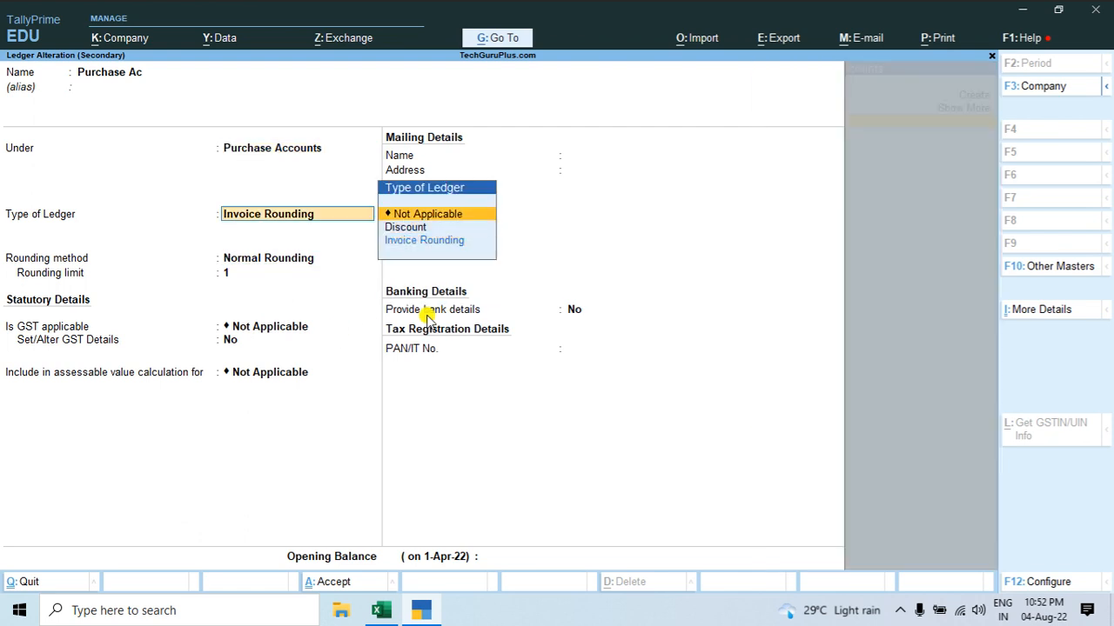
{"action": "key", "text": "Return"}
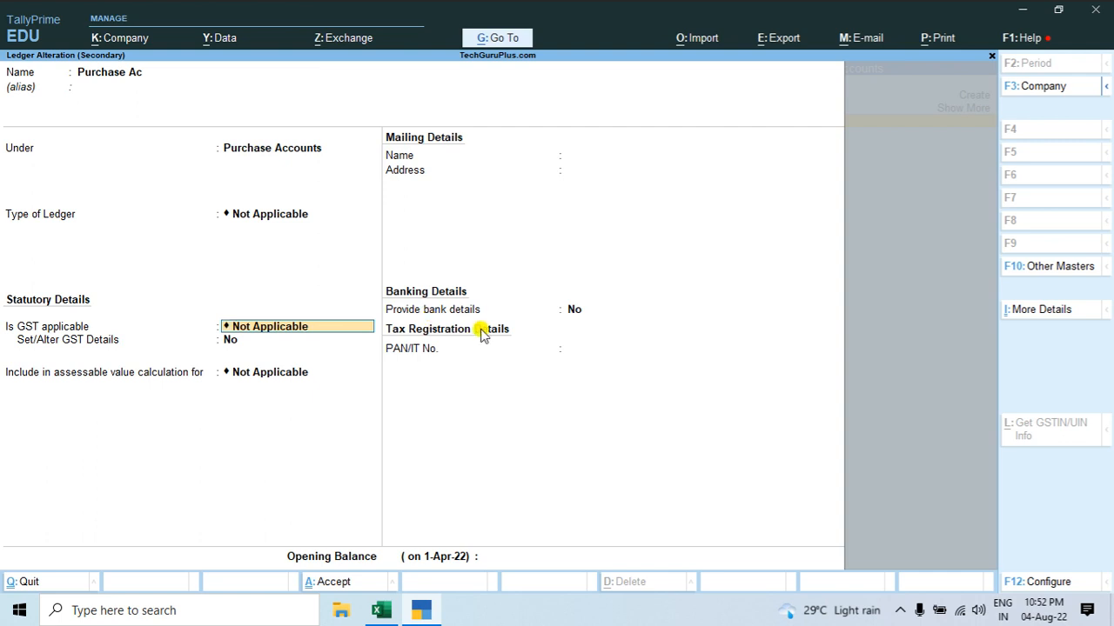
Step: Set GST to Applicable in the Purchase Ac ledger and save the ledger
{"action": "key", "text": "space"}
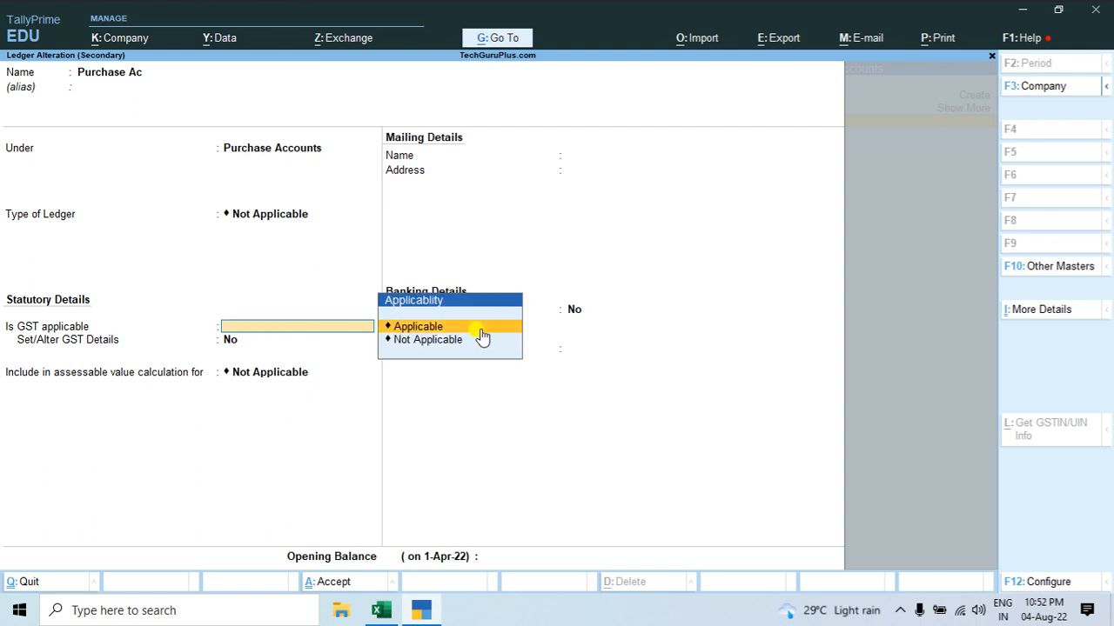
{"action": "left_click", "coordinate": [483, 327]}
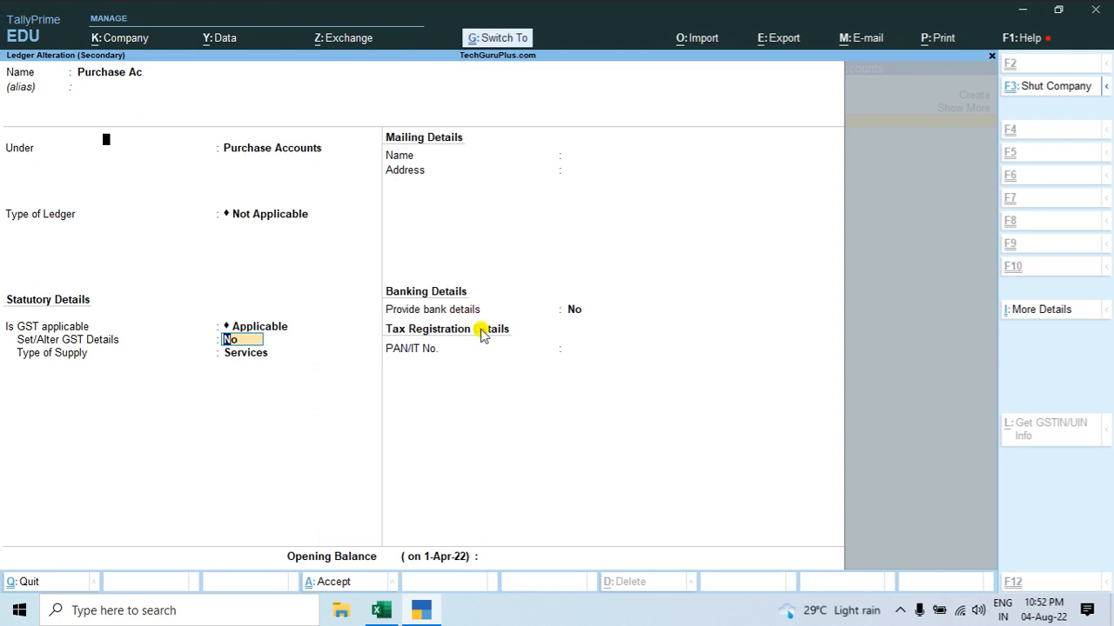
{"action": "key", "text": "ctrl+a"}
Step: Add the CGST and SGST ledgers below the stock items, accept their calculated amounts, and save the purchase voucher
{"action": "key", "text": "Return"}
{"action": "key", "text": "Return"}
{"action": "key", "text": "Return"}
{"action": "key", "text": "Return"}
{"action": "key", "text": "Return"}
{"action": "key", "text": "Return"}
{"action": "key", "text": "Return"}
{"action": "key", "text": "Return"}
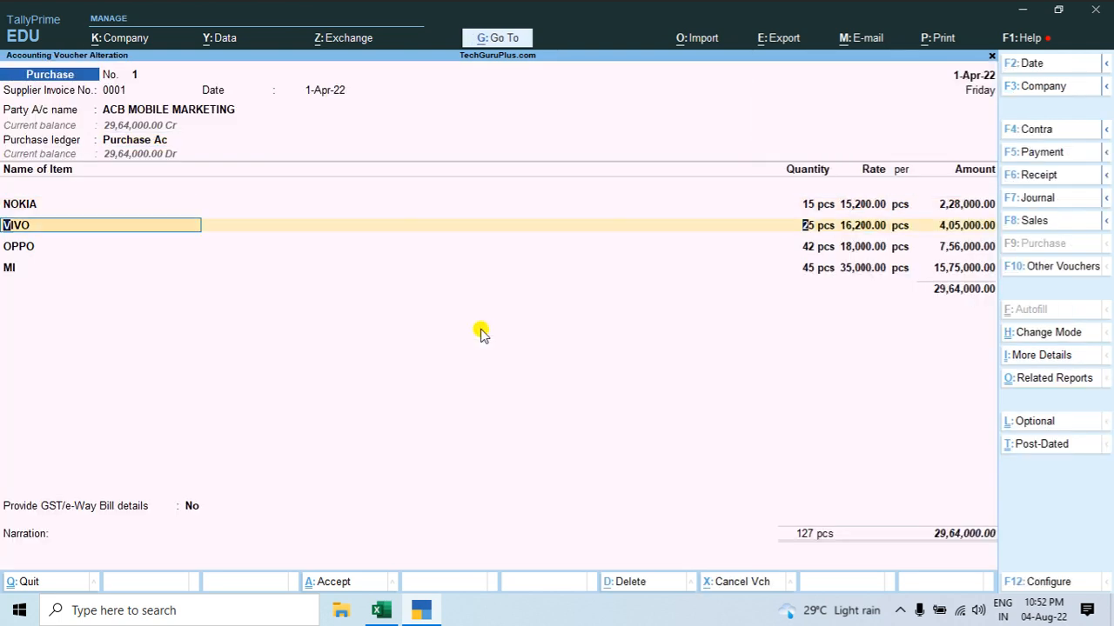
{"action": "key", "text": "Return"}
{"action": "key", "text": "Return"}
{"action": "key", "text": "Return"}
{"action": "key", "text": "Return"}
{"action": "key", "text": "Return"}
{"action": "key", "text": "Return"}
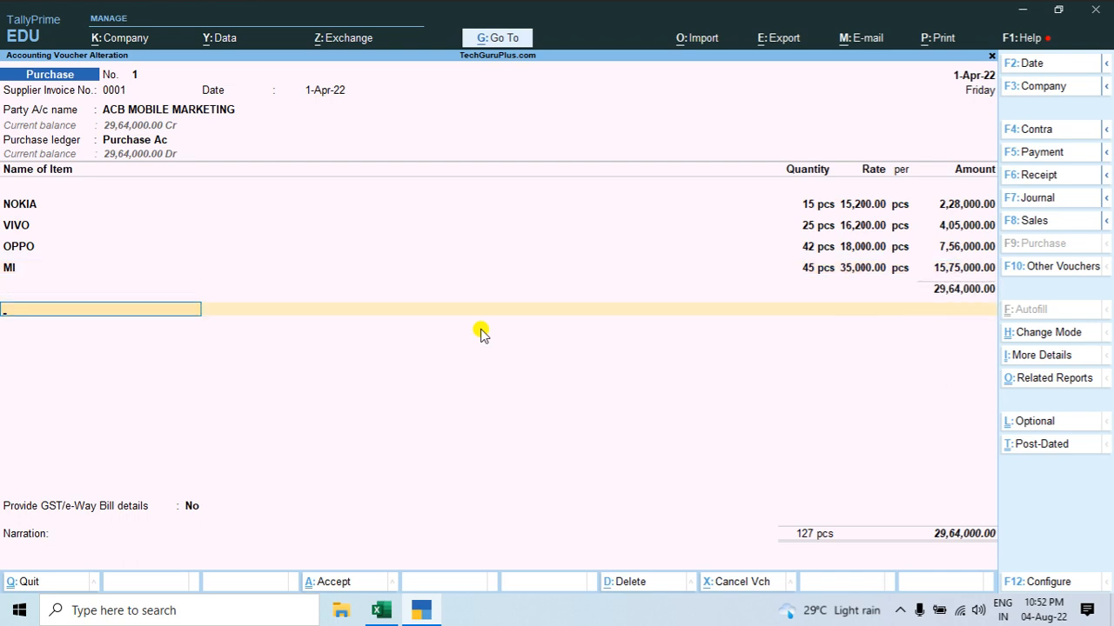
{"action": "type", "text": "C"}
{"action": "key", "text": "Return"}
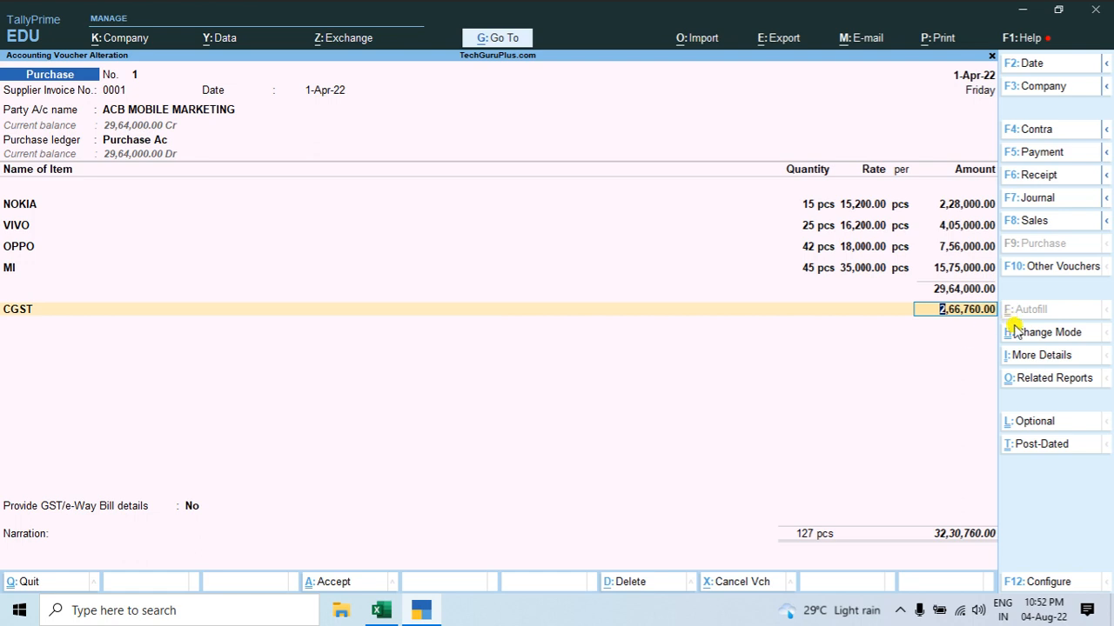
{"action": "key", "text": "Return"}
{"action": "type", "text": "Sg"}
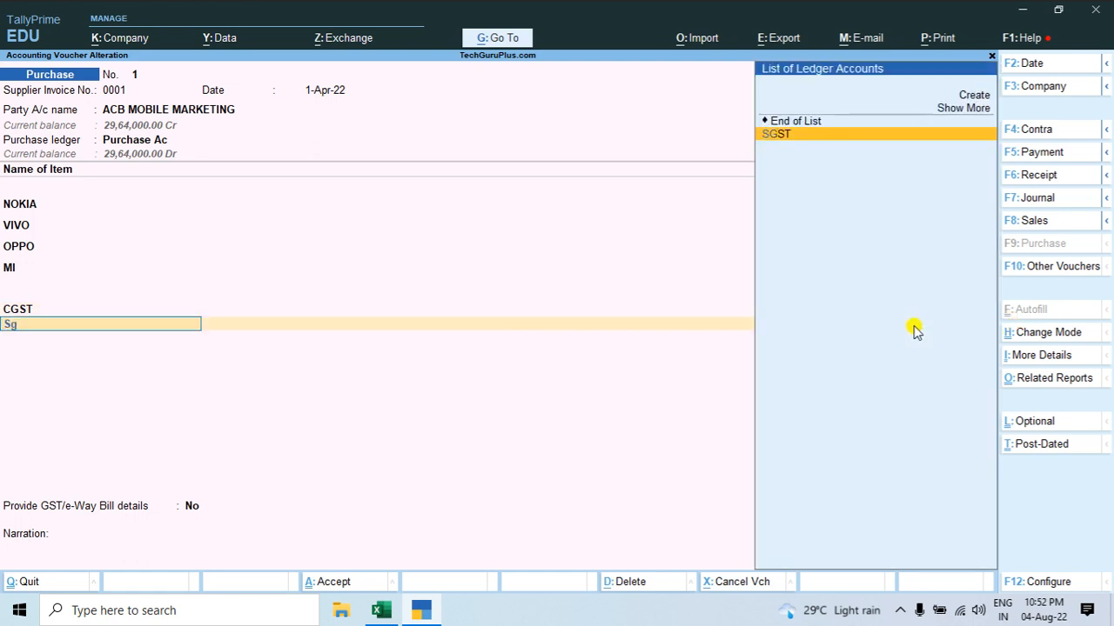
{"action": "key", "text": "Return"}
{"action": "key", "text": "Return"}
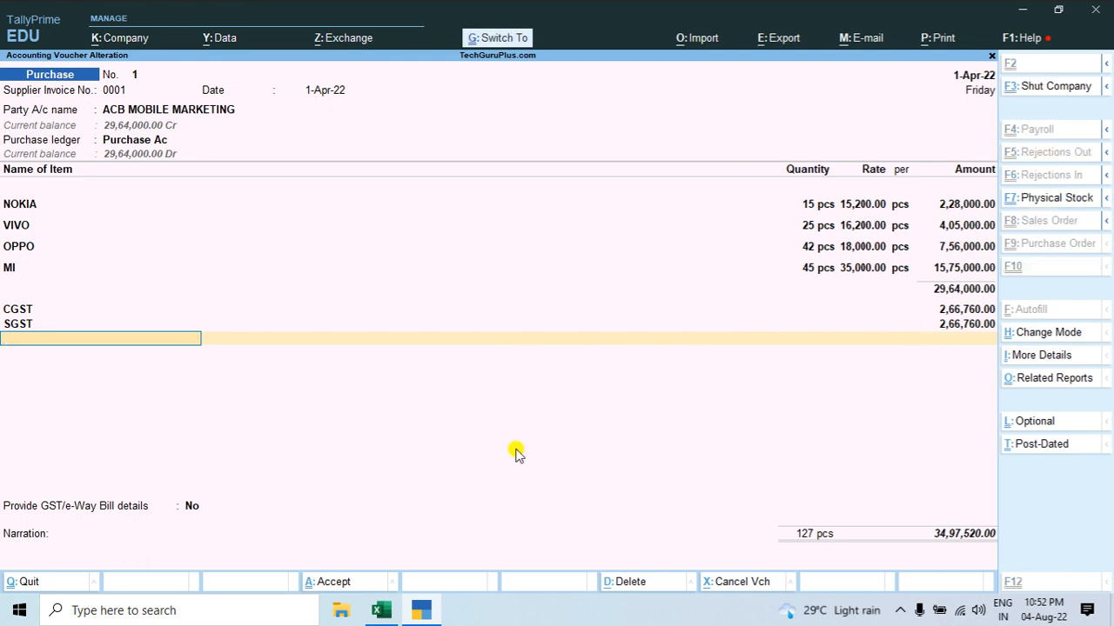
{"action": "key", "text": "ctrl+a"}
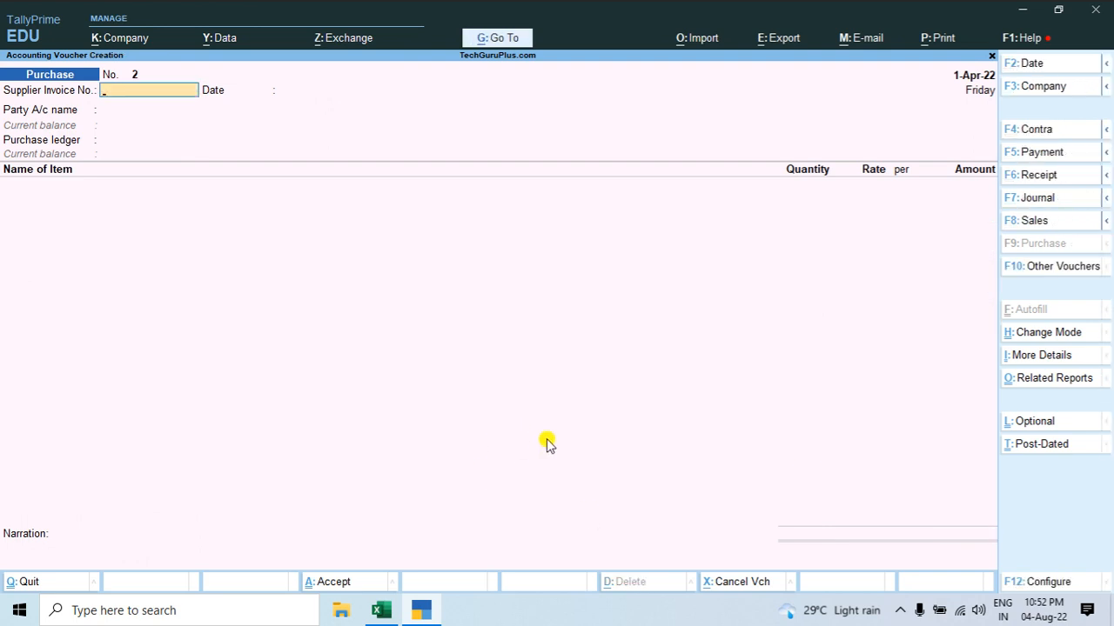
Step: Reopen the saved purchase voucher and compare its total with the invoice's Grand Total in Excel, returning to TallyPrime
{"action": "key", "text": "Page_Up"}
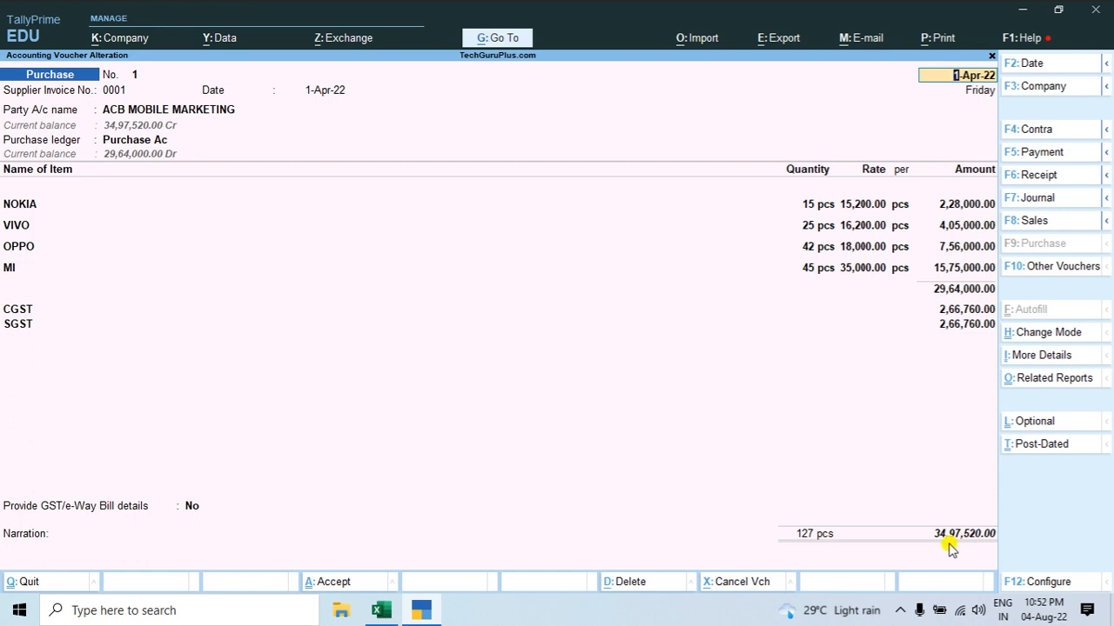
{"action": "key", "text": "alt+Tab"}
{"action": "left_click", "coordinate": [529, 241]}
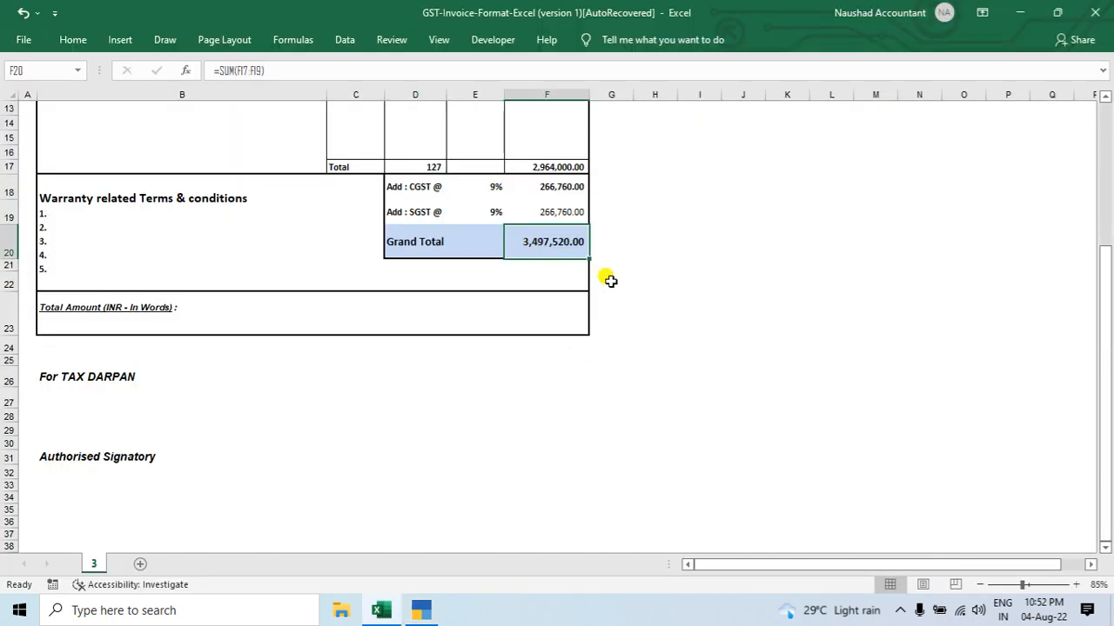
{"action": "key", "text": "alt+Tab"}
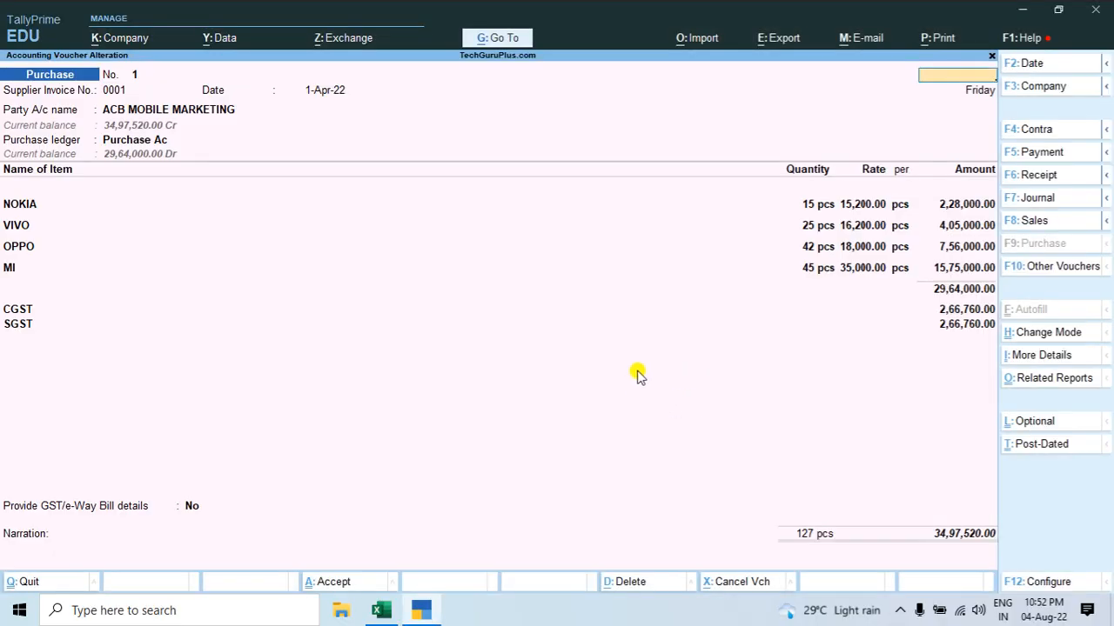
Step: Leave the purchase voucher and view the company's Stock Summary report
{"action": "key", "text": "Escape"}
{"action": "key", "text": "Return"}
{"action": "key", "text": "Escape"}
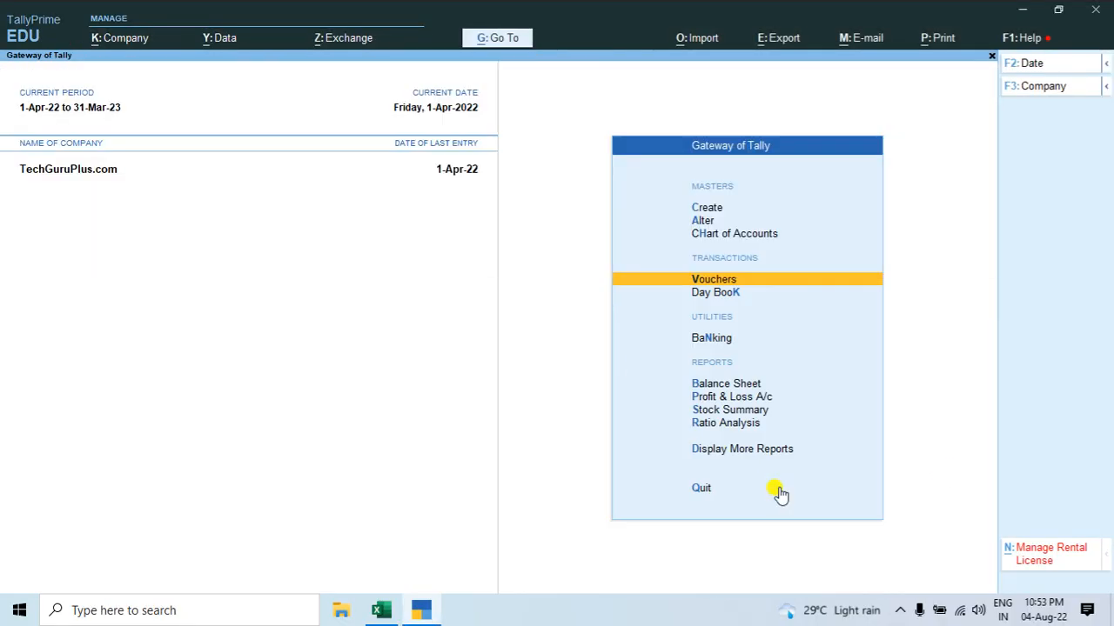
{"action": "key", "text": "s"}
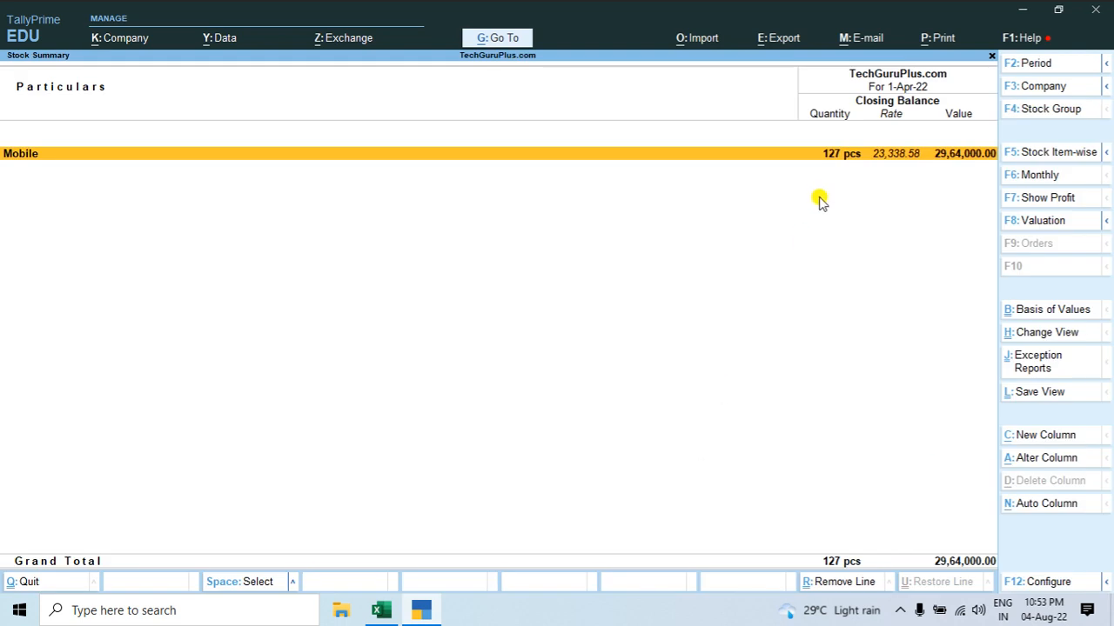
Step: Switch to Excel to check the invoice's Total row against the stock summary, and return to TallyPrime
{"action": "key", "text": "alt+Tab"}
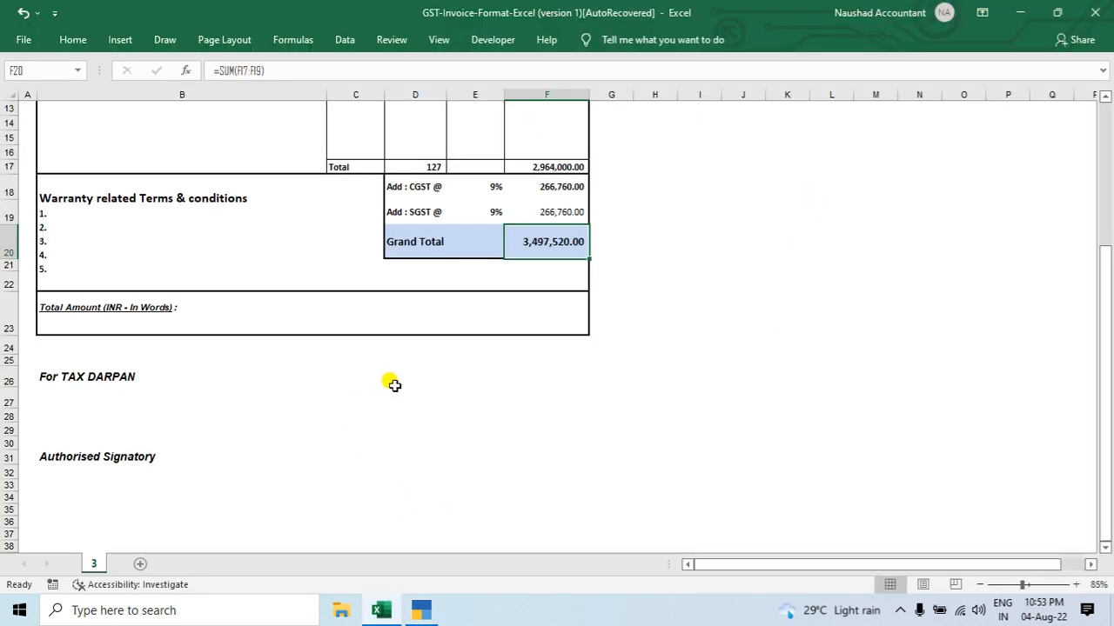
{"action": "scroll", "coordinate": [391, 383], "scroll_direction": "up", "scroll_amount": 2}
{"action": "left_click", "coordinate": [433, 251]}
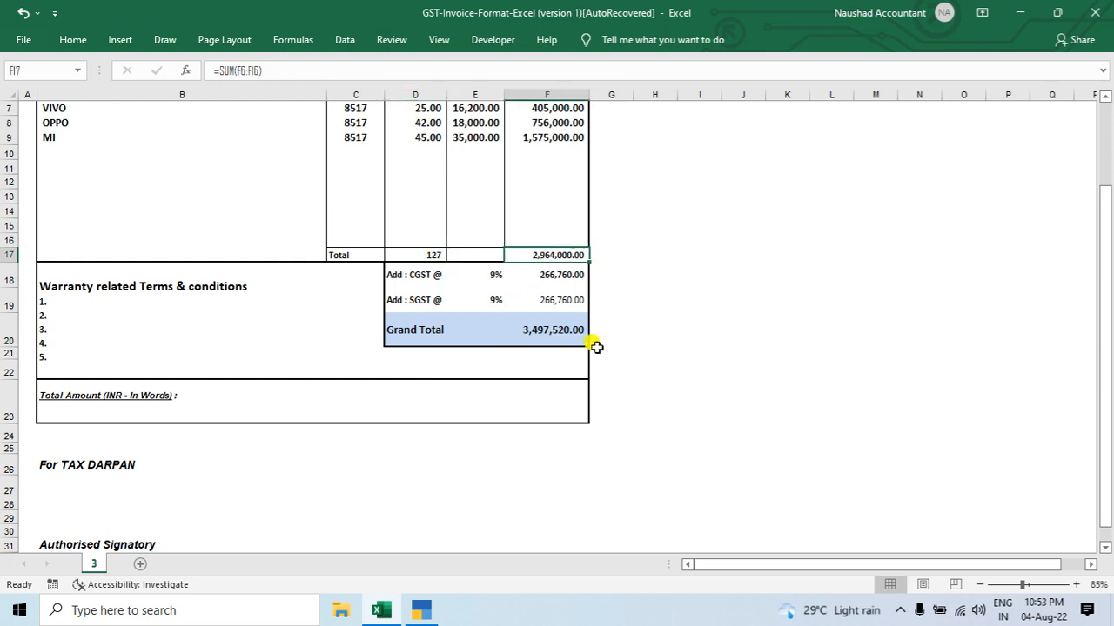
{"action": "key", "text": "alt+Tab"}
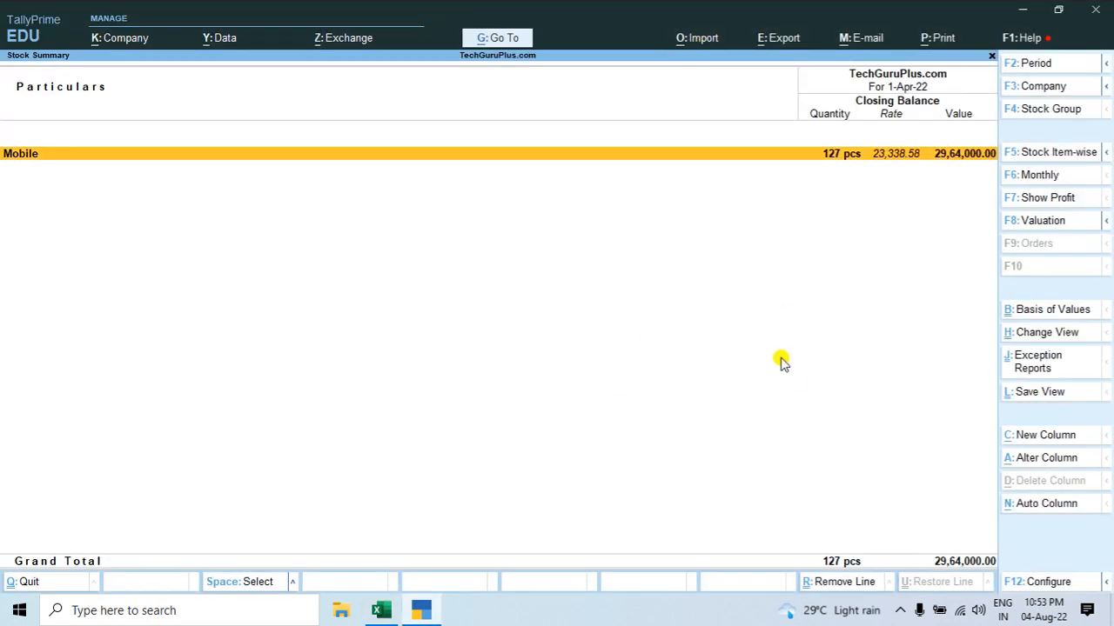